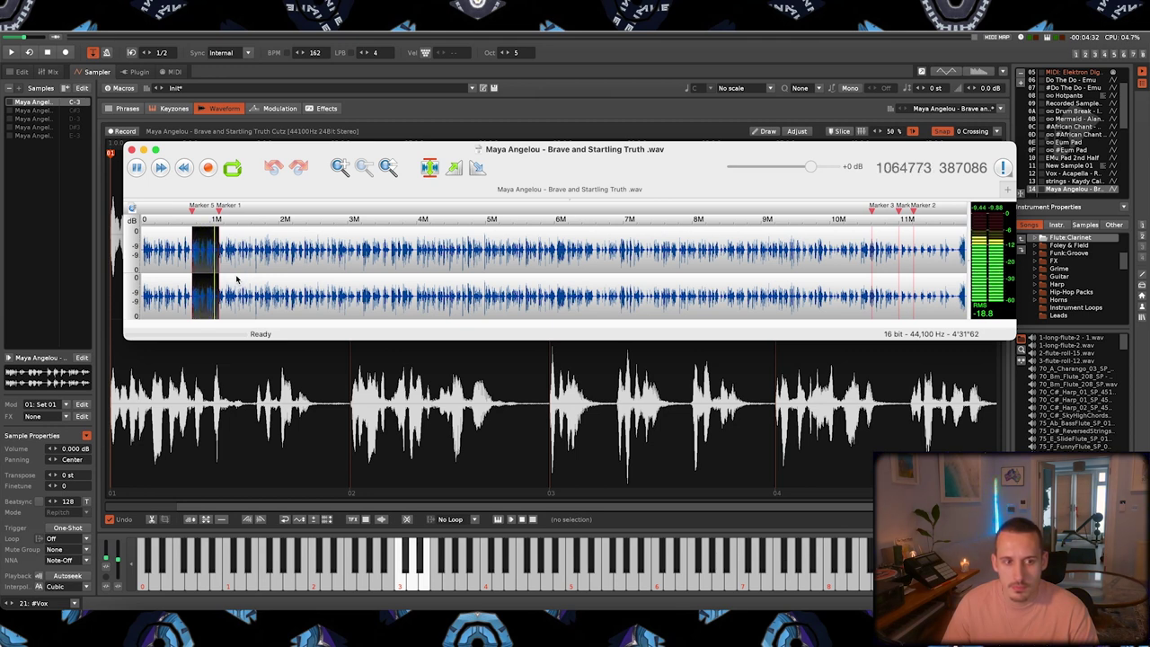
# Step: Audition the region between Marker 3 and the following marker in the Maya Angelou recording, and close the audio editor window
pyautogui.doubleClick(885, 251)
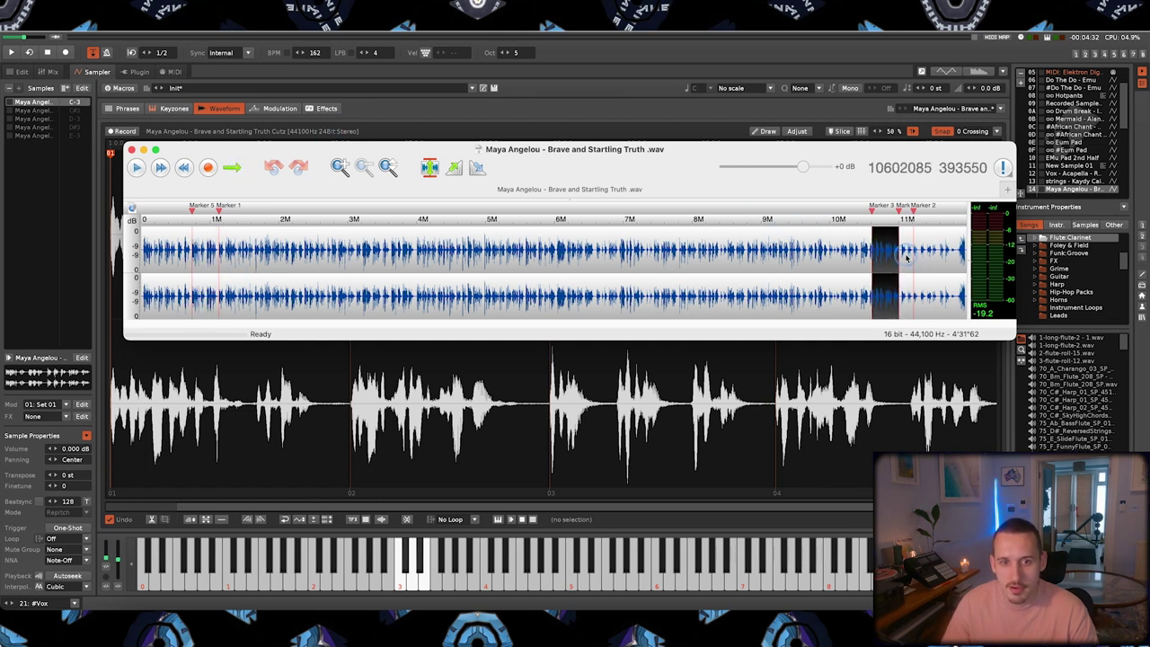
pyautogui.press('space')
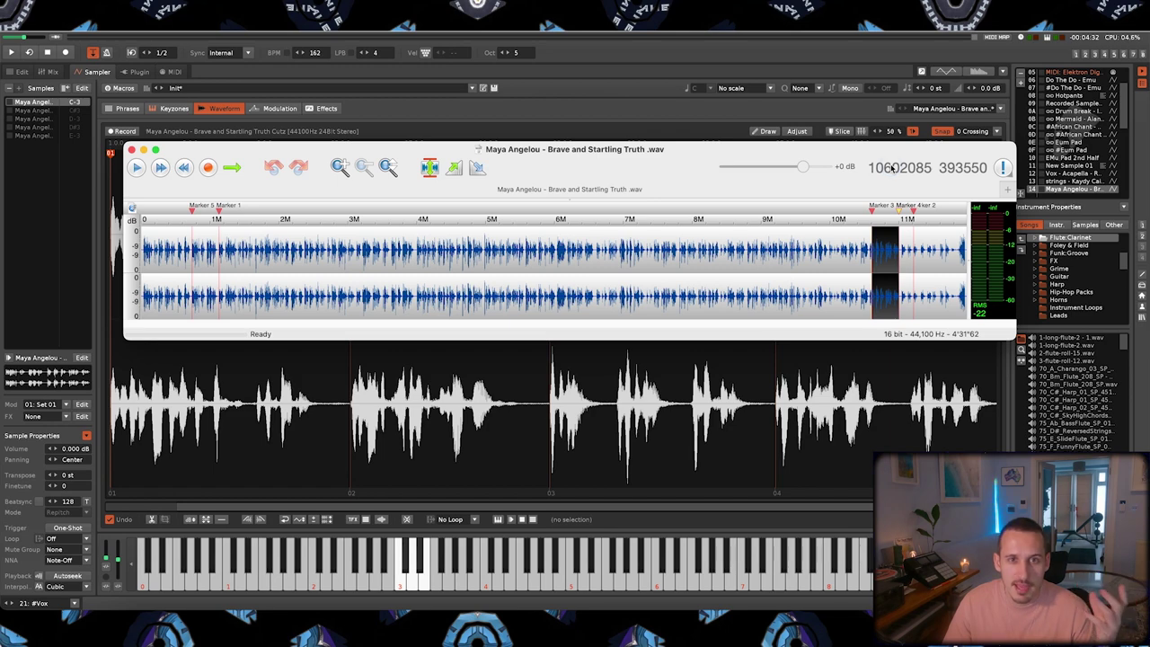
pyautogui.press('super+w')
# Step: Step through the #Vox track's patterns at sequence positions 24 to 27 and listen to the vocal slices triggered there
pyautogui.press('F1')
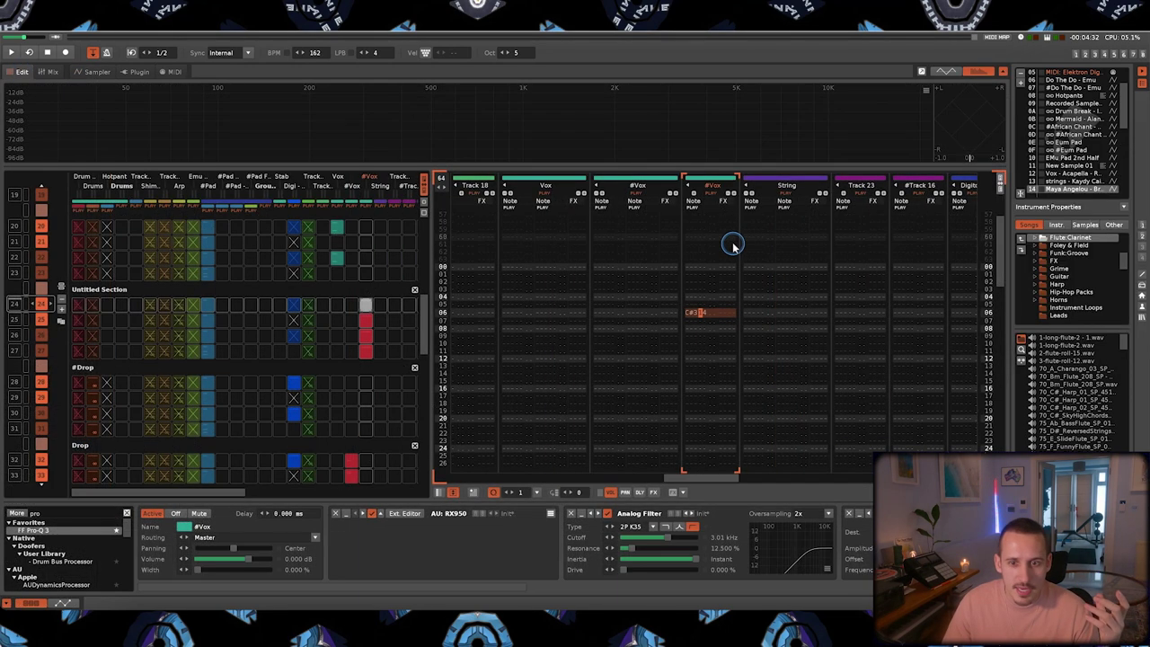
pyautogui.hotkey('ctrl', 'Down')
pyautogui.hotkey('ctrl', 'Down')
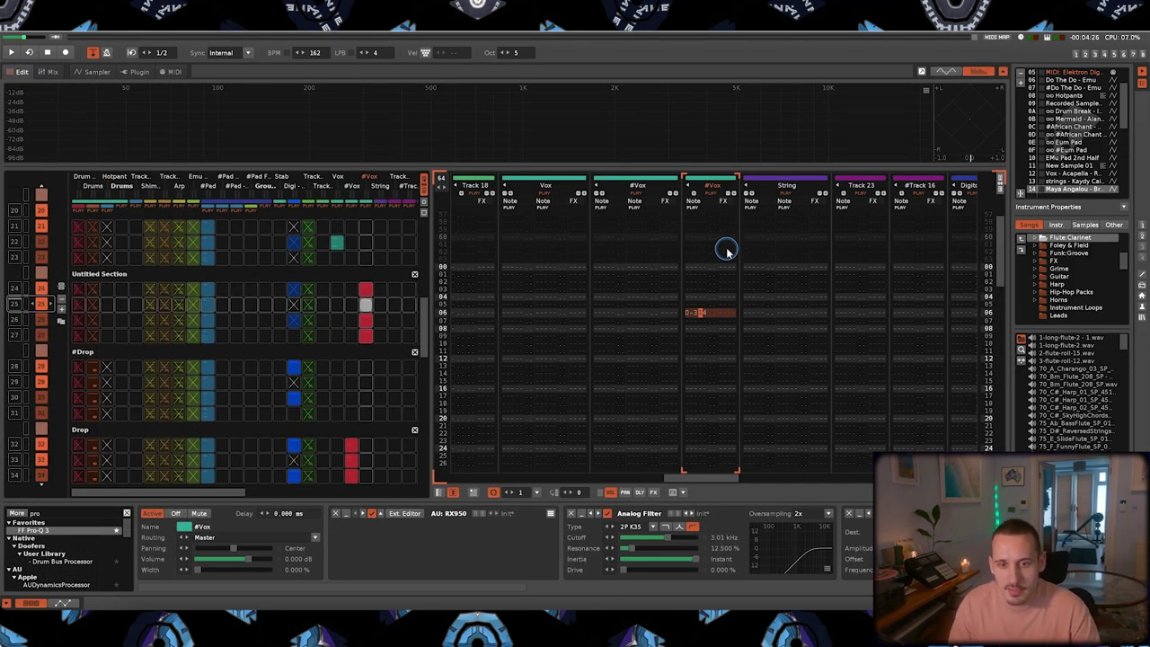
pyautogui.hotkey('ctrl', 'Up')
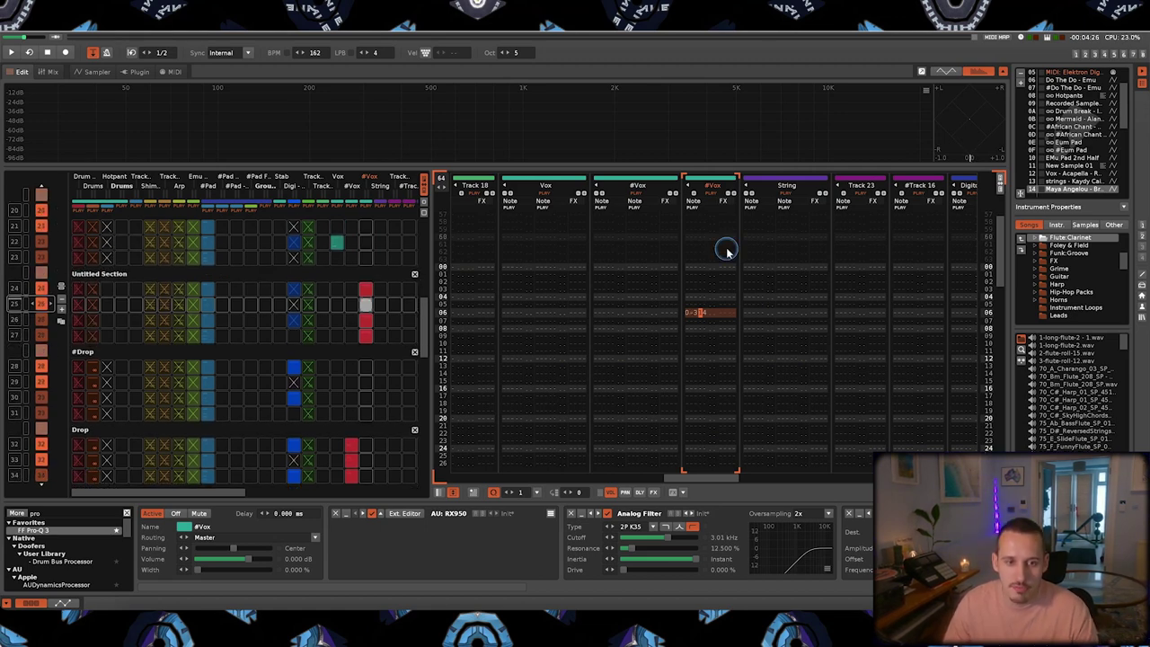
pyautogui.hotkey('ctrl', 'Down')
pyautogui.hotkey('ctrl', 'Down')
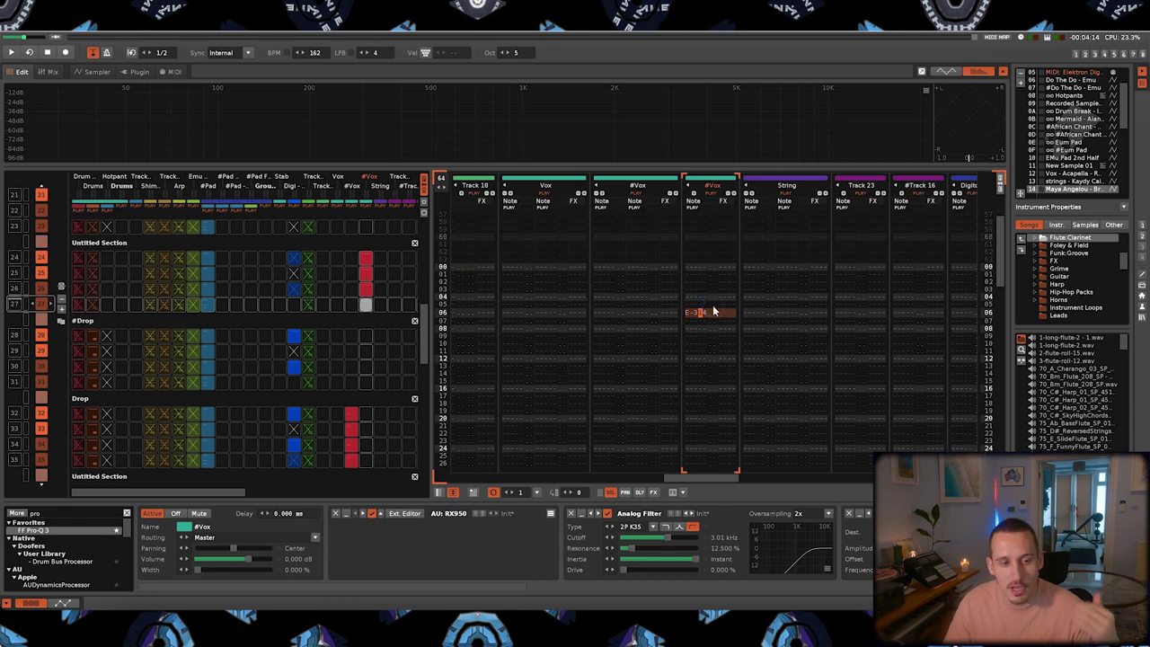
pyautogui.press('space')
pyautogui.click(693, 276)
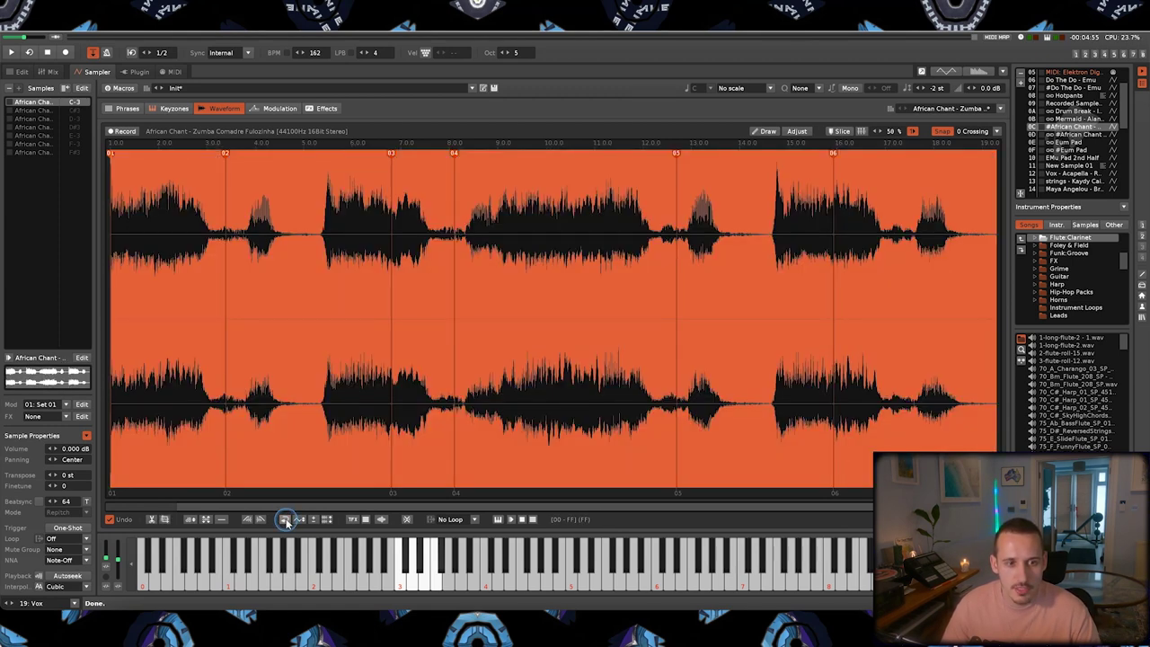
# Step: Reverse the African Chant sample and audition it in the sampler's waveform editor
pyautogui.click(286, 521)
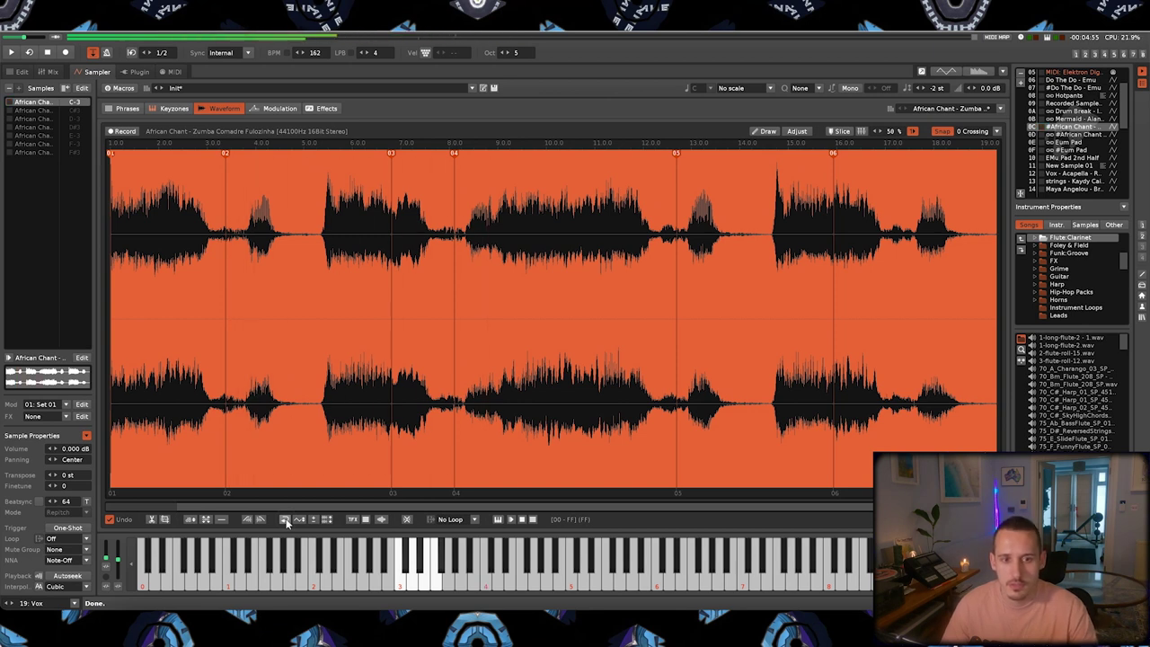
pyautogui.click(285, 521)
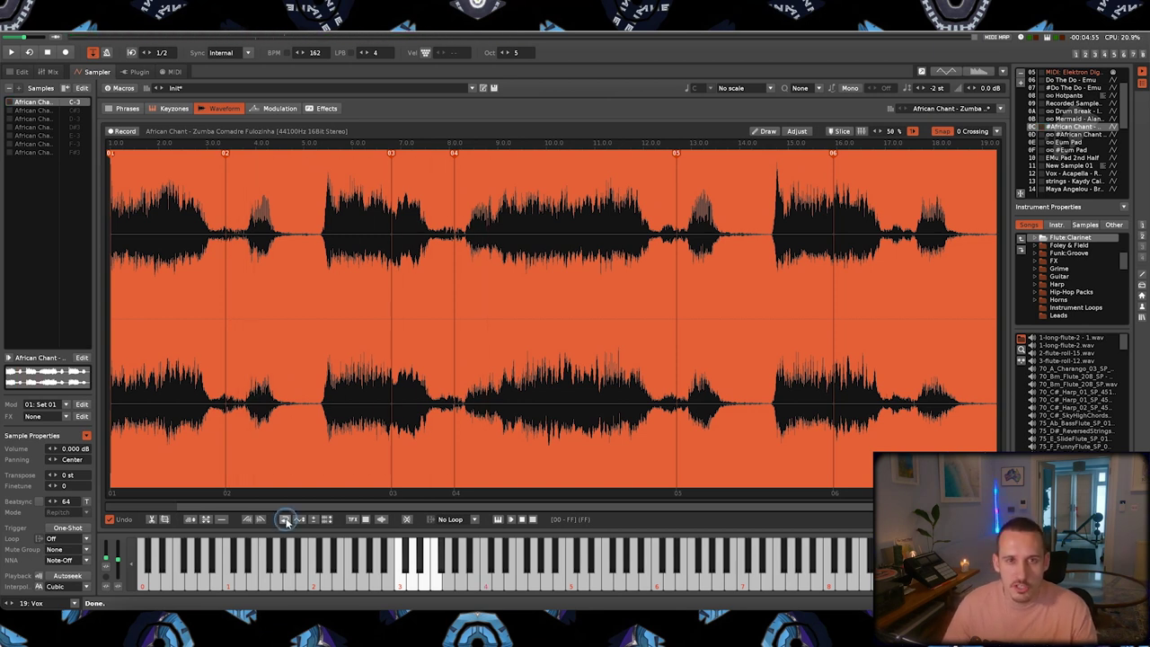
pyautogui.click(286, 521)
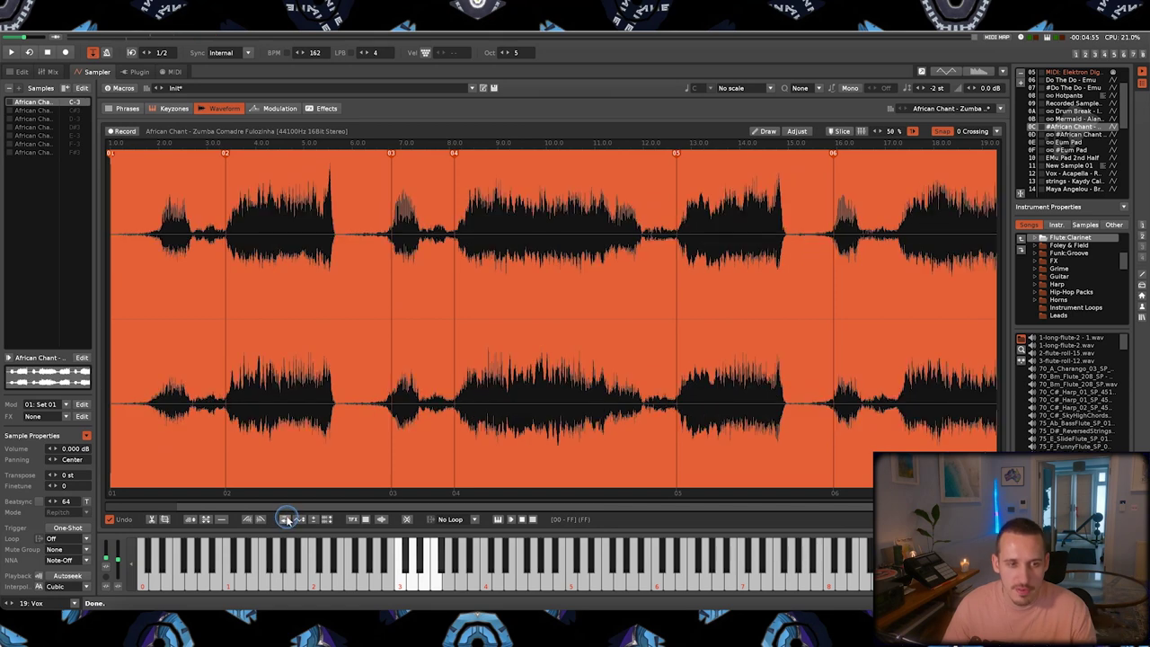
pyautogui.press('z')
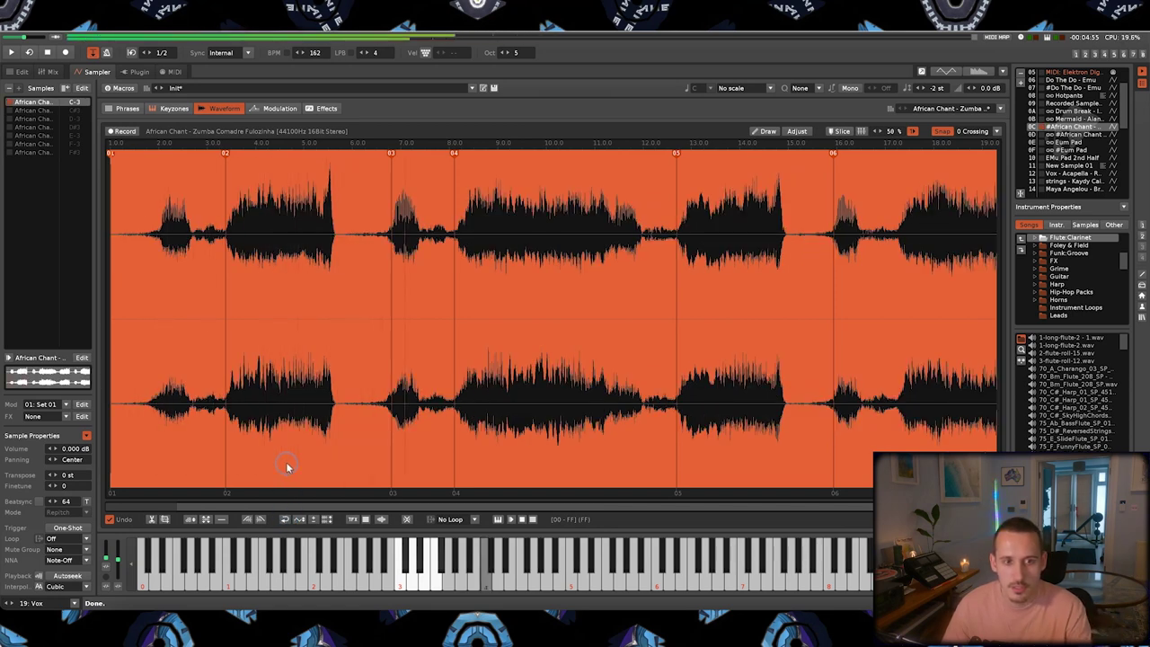
pyautogui.click(418, 443)
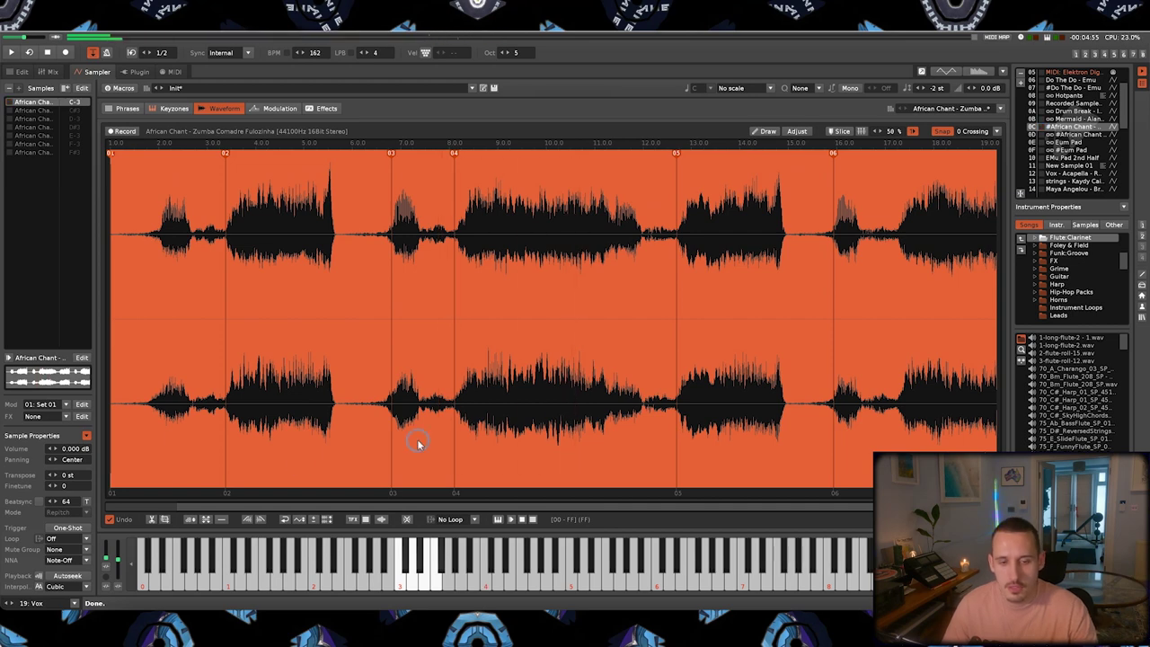
# Step: Go back to the pattern editor and inspect the RX950 plugin on the Vox track in its own editor window
pyautogui.press('F1')
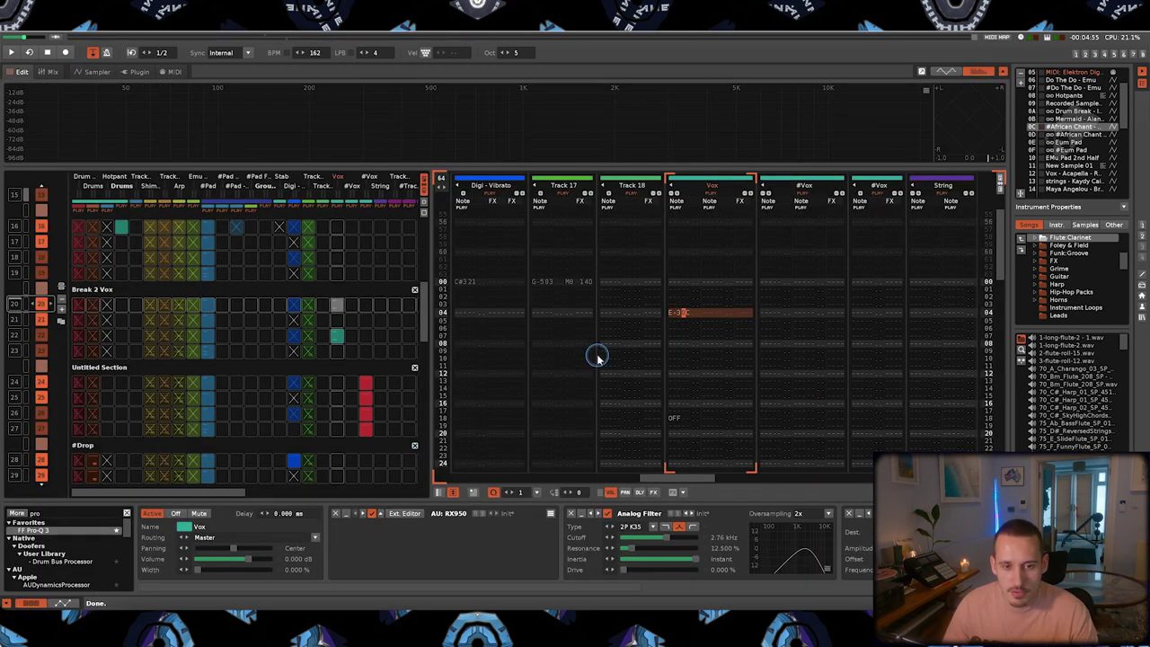
pyautogui.click(404, 513)
pyautogui.click(921, 57)
pyautogui.moveTo(921, 57); pyautogui.dragTo(638, 118)
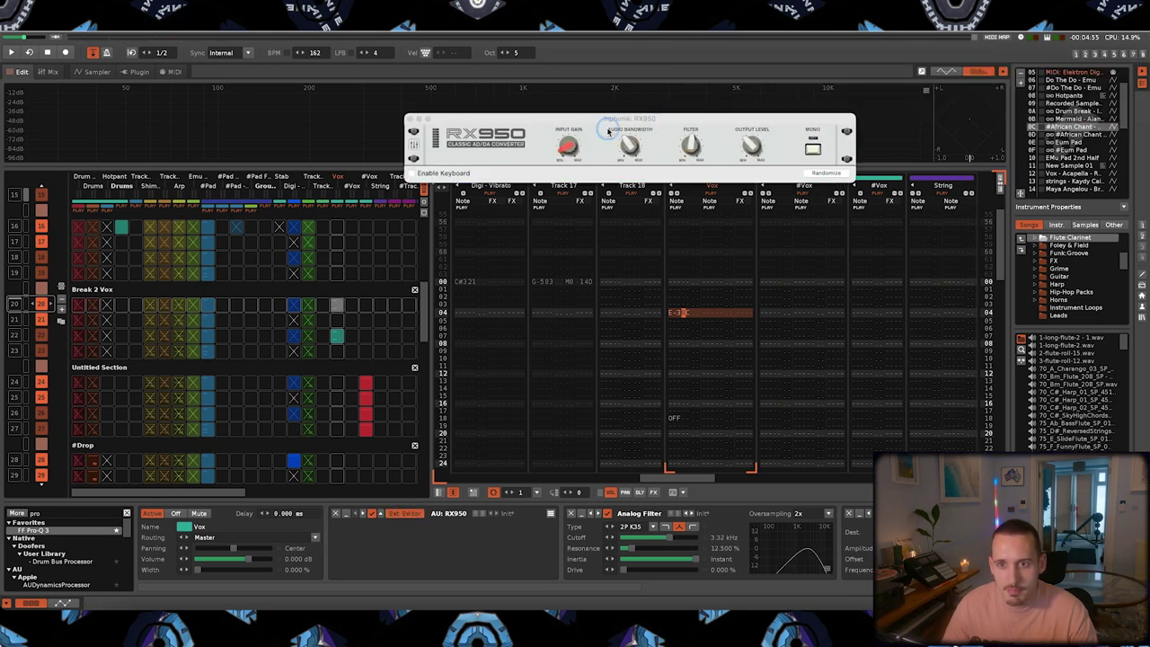
pyautogui.click(410, 118)
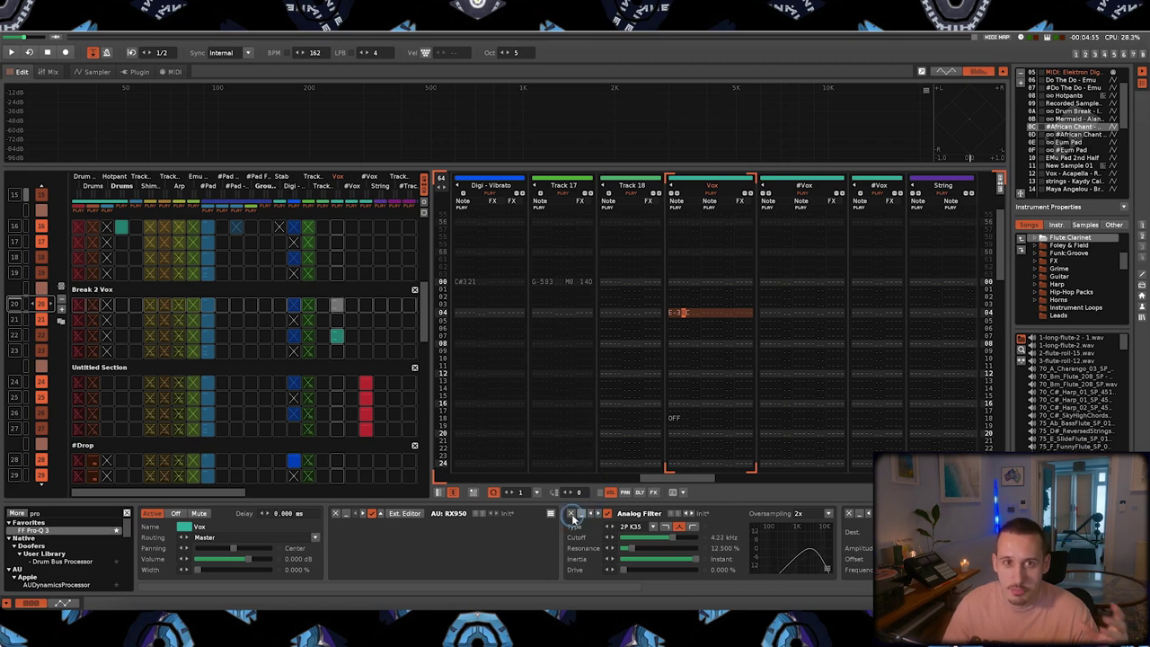
# Step: Review the Vox track's filter, LFO and delay devices and inspect the Raum reverb's editor
pyautogui.moveTo(546, 587); pyautogui.dragTo(746, 588)
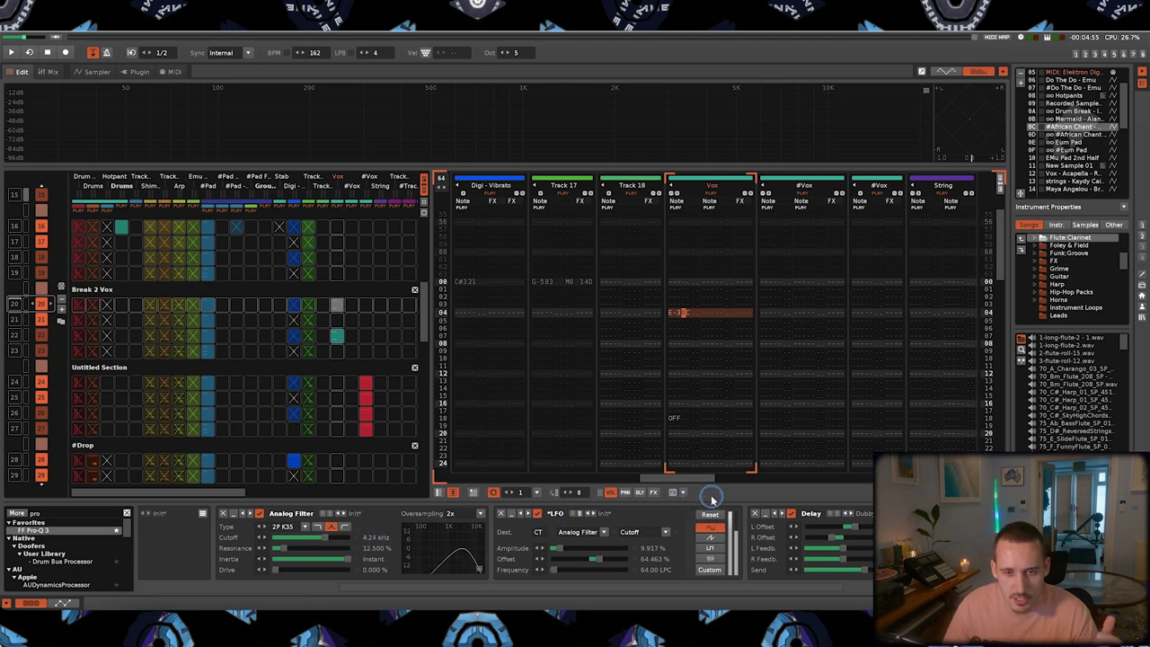
pyautogui.moveTo(717, 585); pyautogui.dragTo(813, 589)
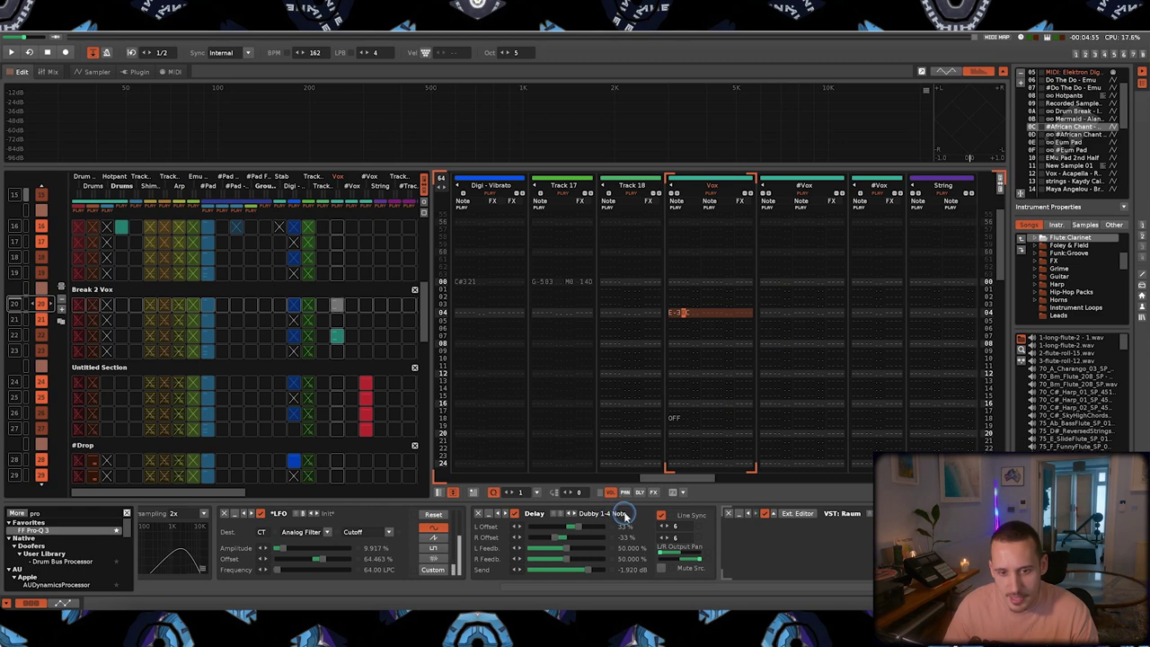
pyautogui.click(797, 513)
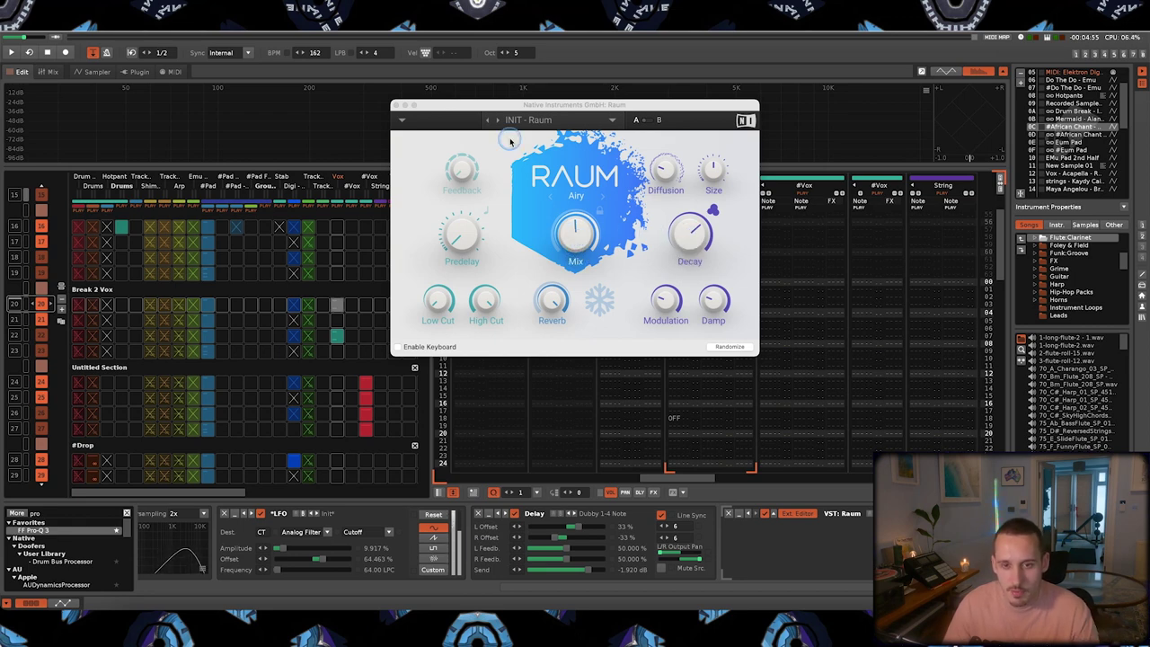
pyautogui.click(398, 105)
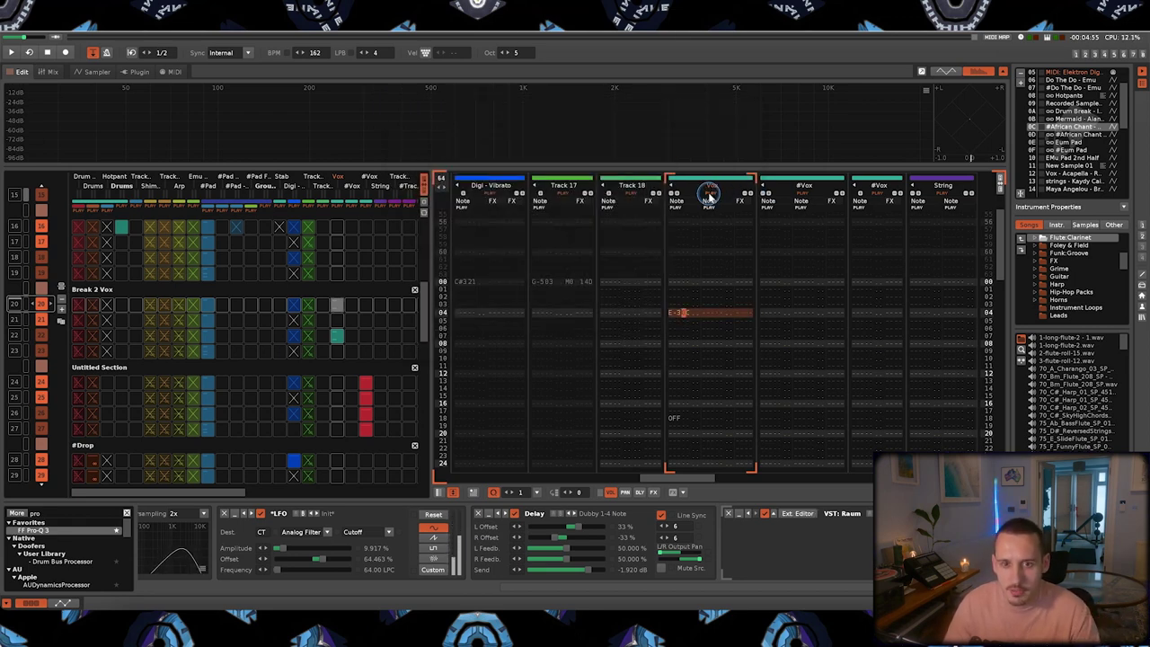
# Step: Play the Break 2 Vox section with the Vox track soloed, and replay it with the full mix
pyautogui.press('space')
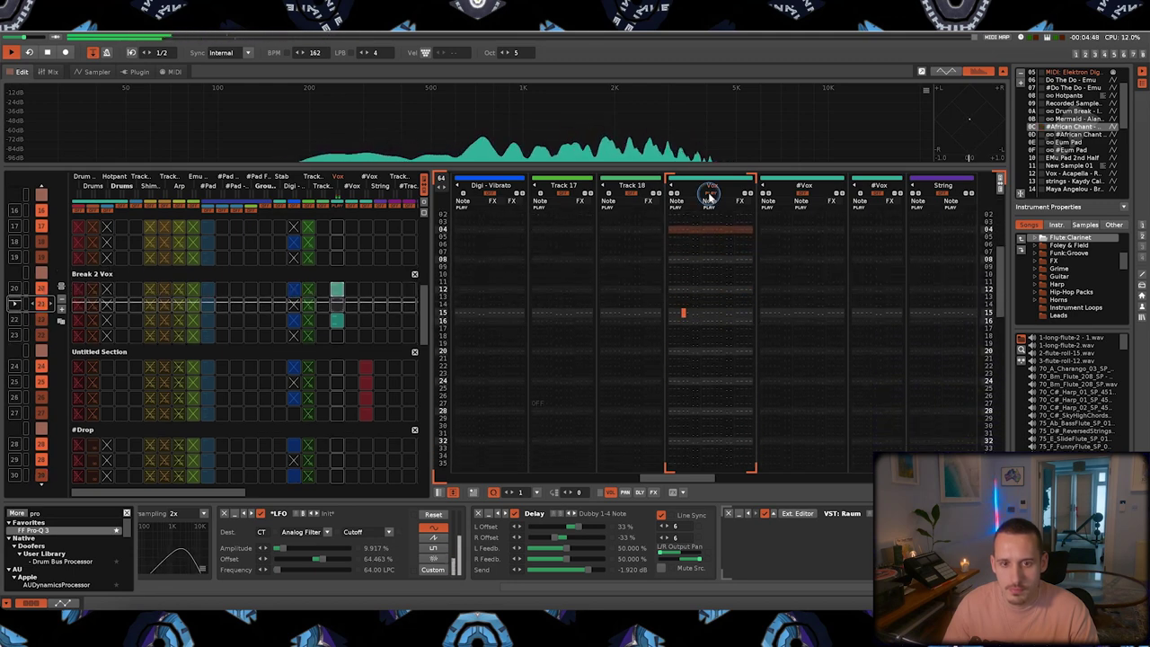
pyautogui.press('space')
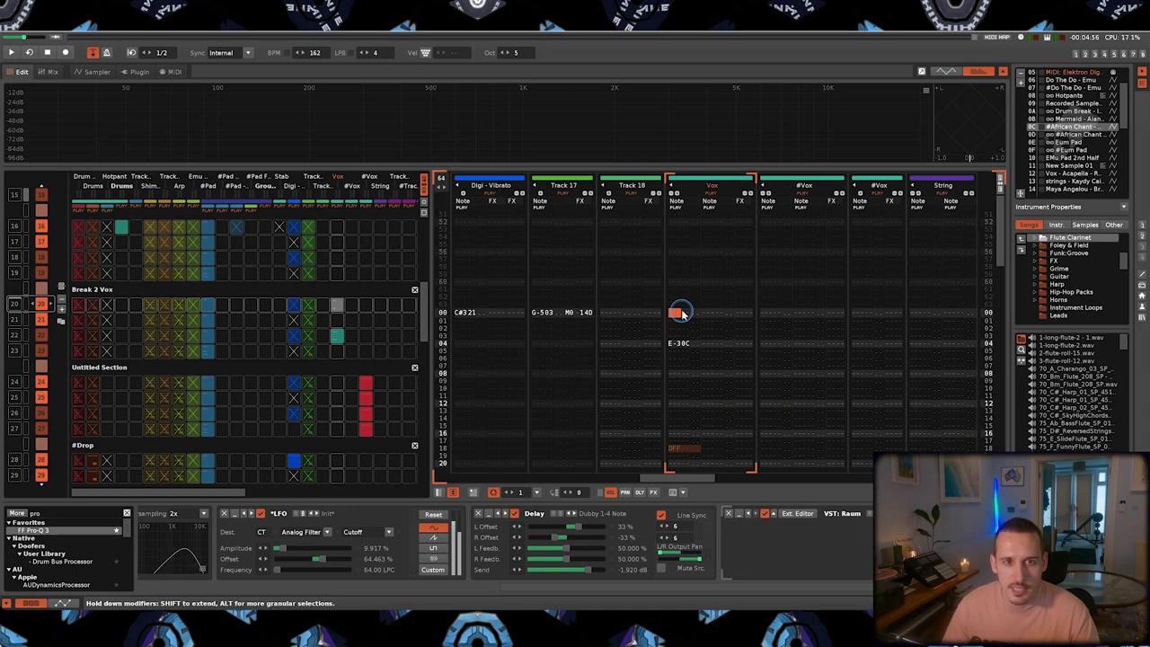
pyautogui.press('space')
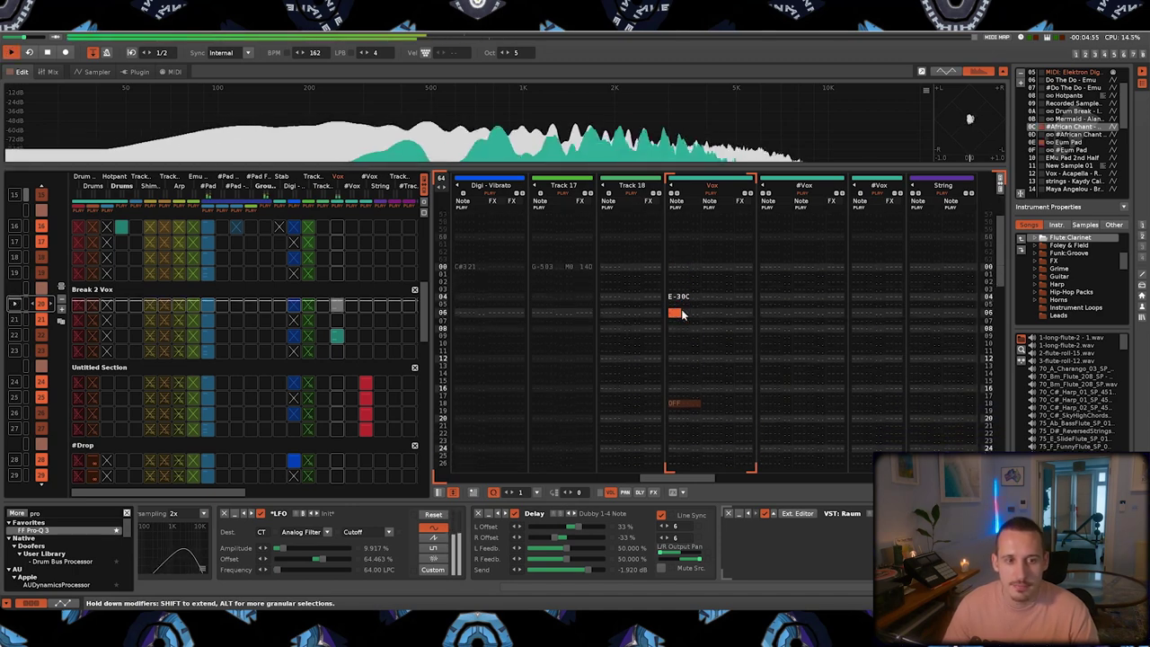
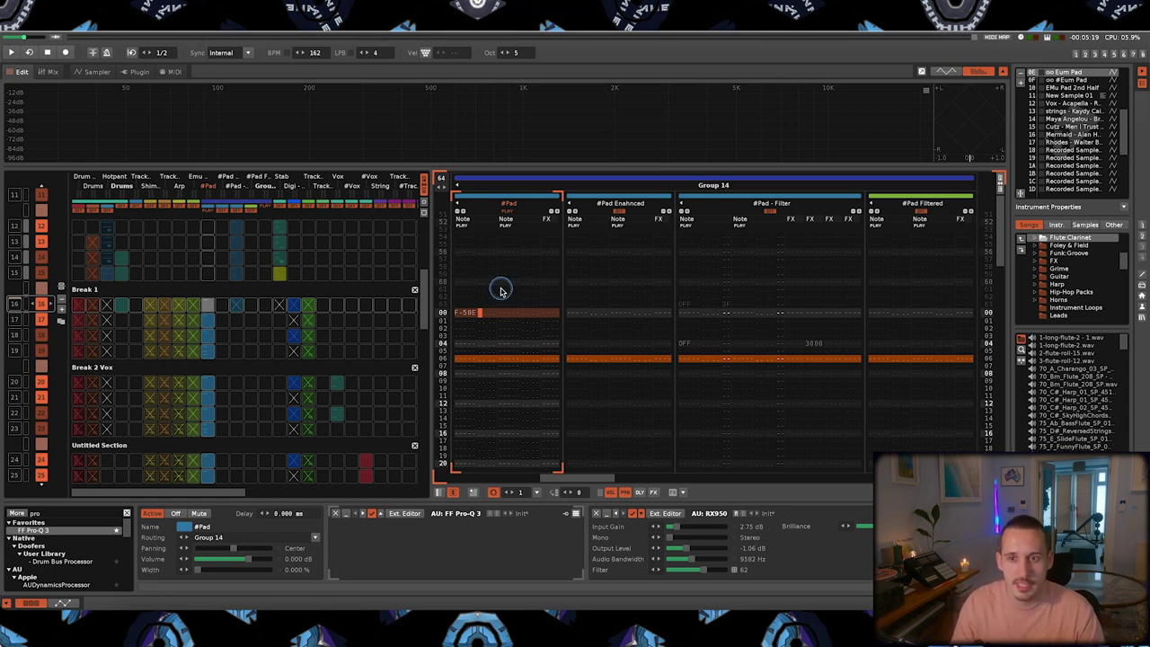
# Step: Play the soloed #Pad track at Break 1 and review the effect chains assigned to each sample in its instrument
pyautogui.press('space')
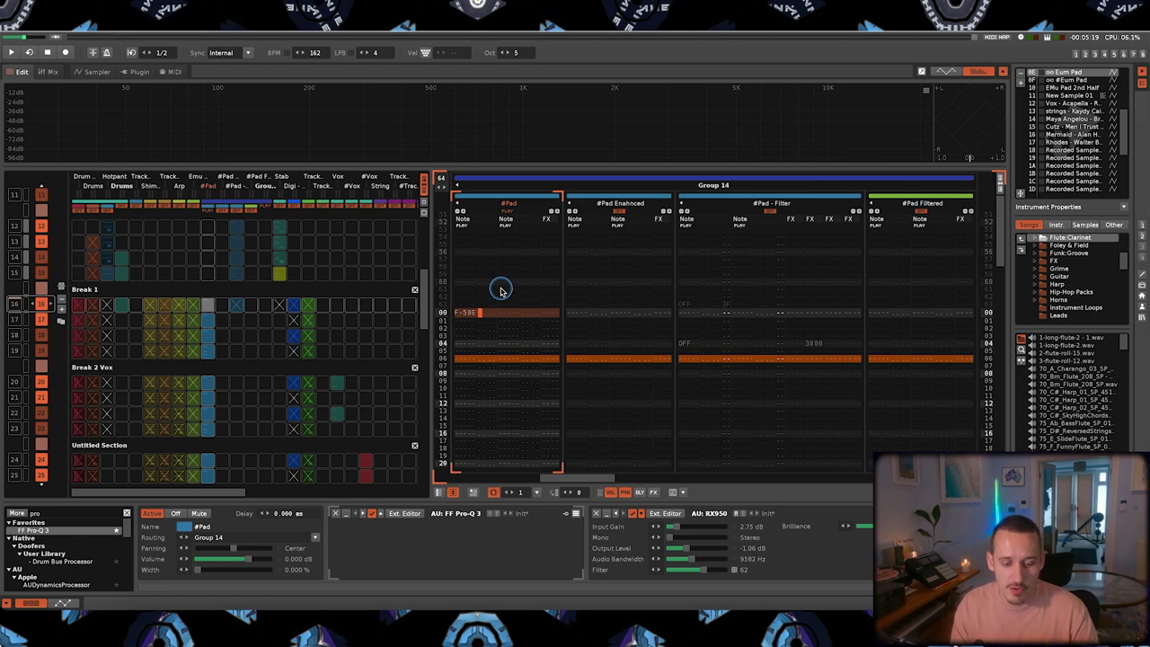
pyautogui.press('F3')
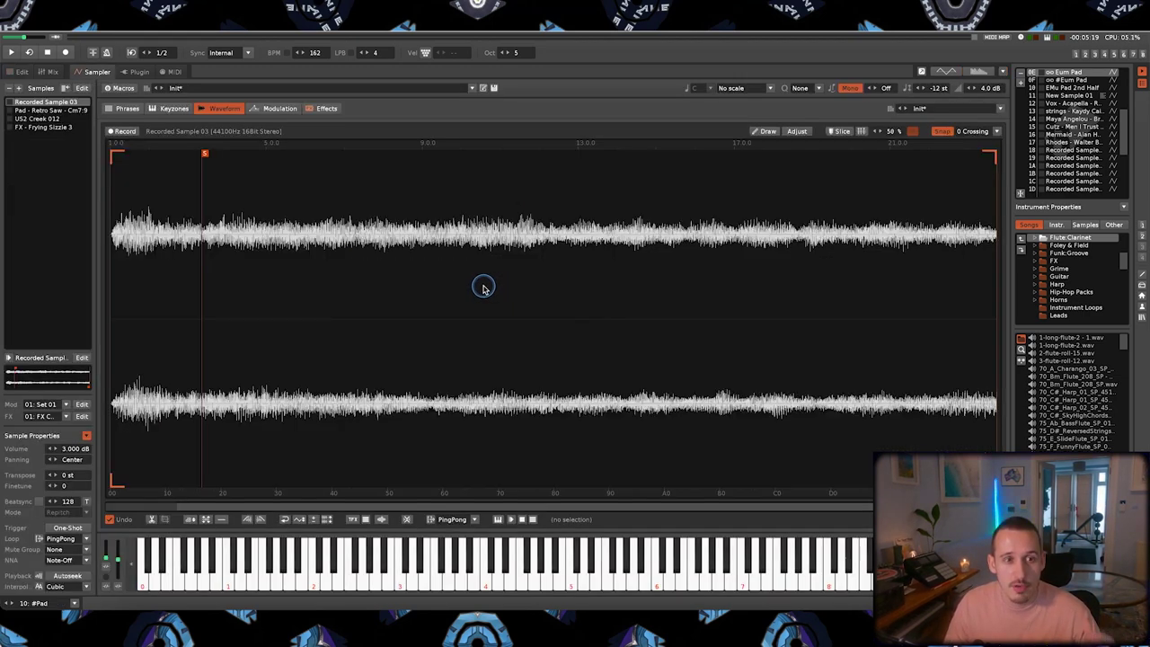
pyautogui.click(327, 109)
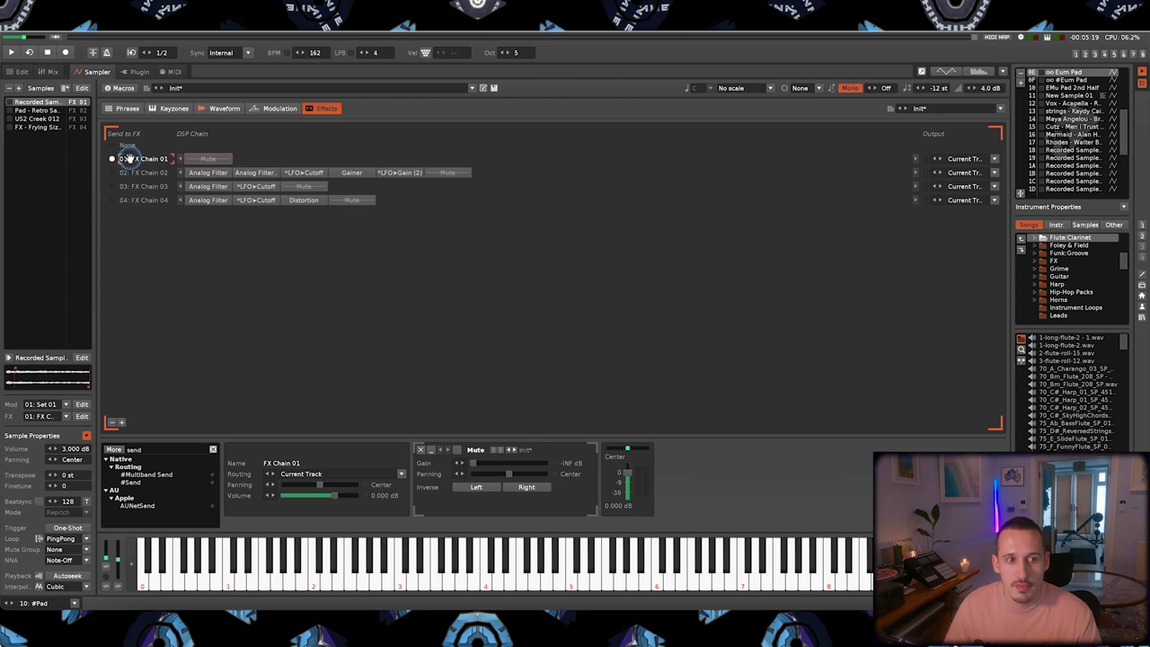
pyautogui.click(38, 111)
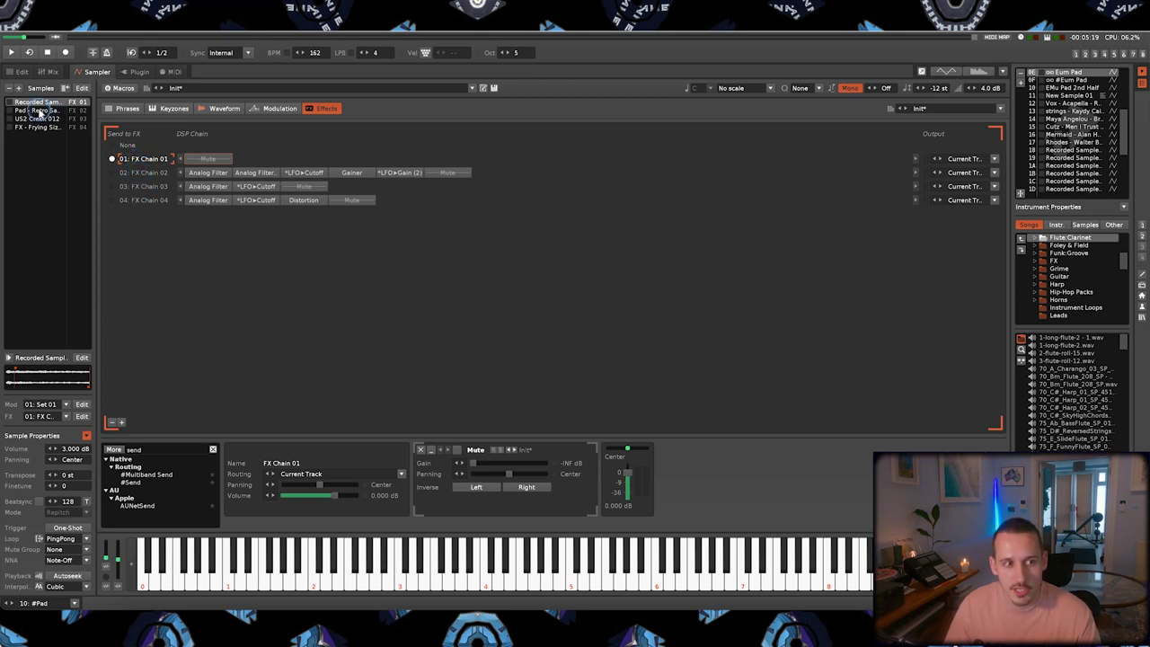
pyautogui.click(32, 118)
pyautogui.click(32, 127)
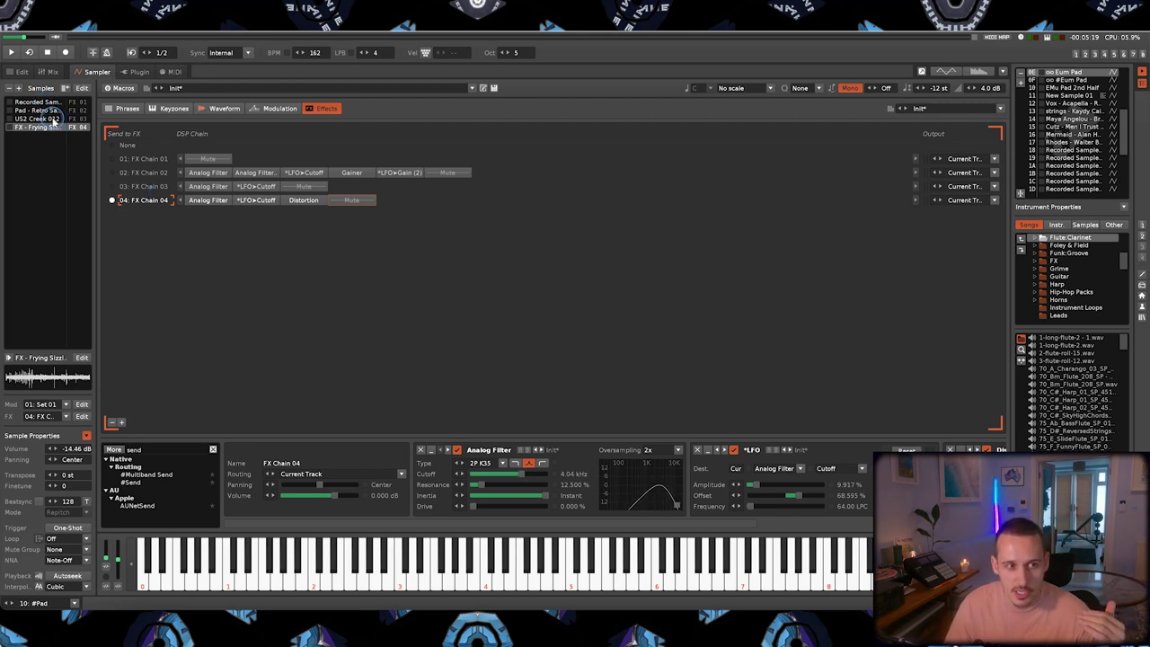
pyautogui.click(40, 101)
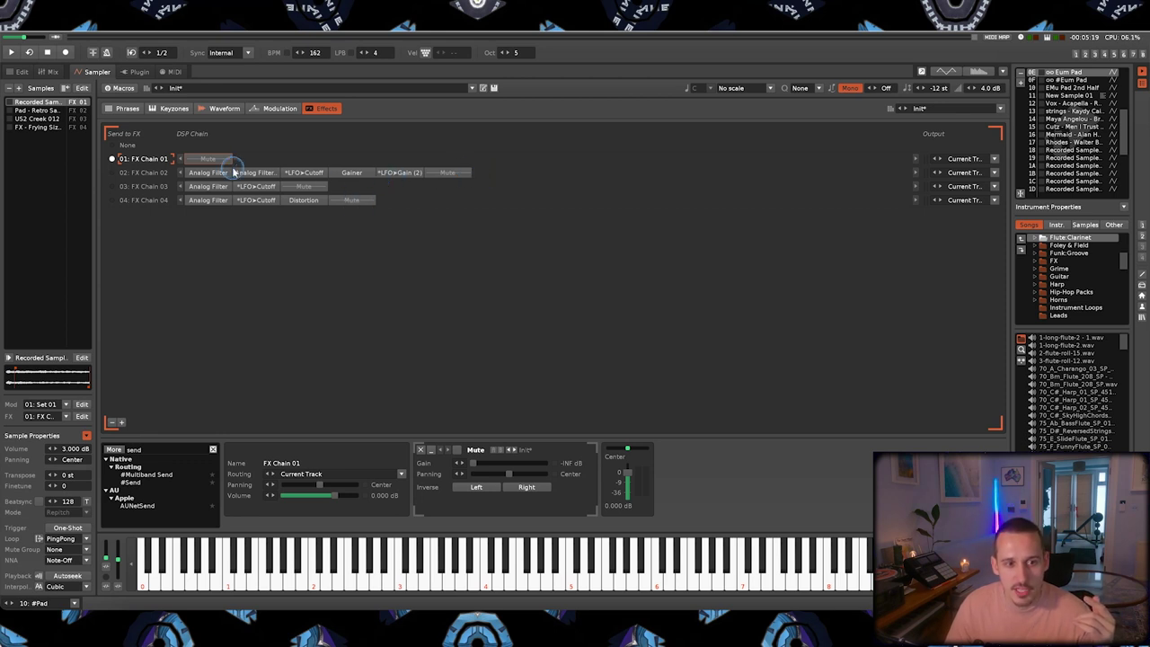
# Step: Enable the Mute device in FX Chain 01 and add a Gainer with gain at -INF dB, named Mute
pyautogui.click(211, 160)
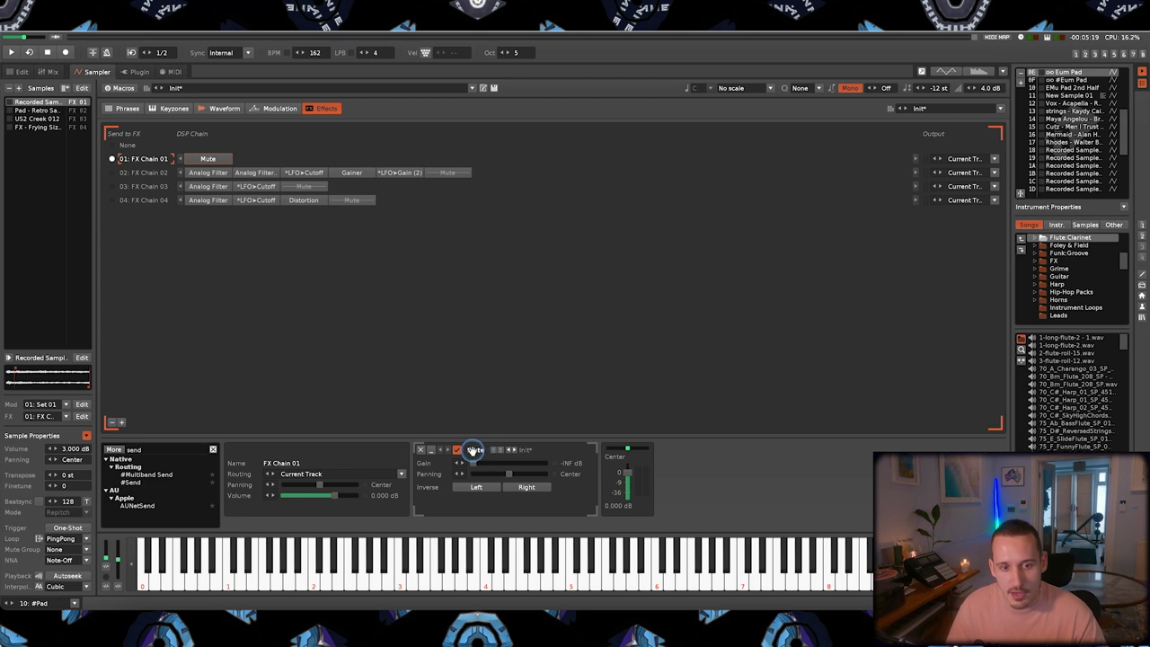
pyautogui.doubleClick(142, 449)
pyautogui.write('gain')
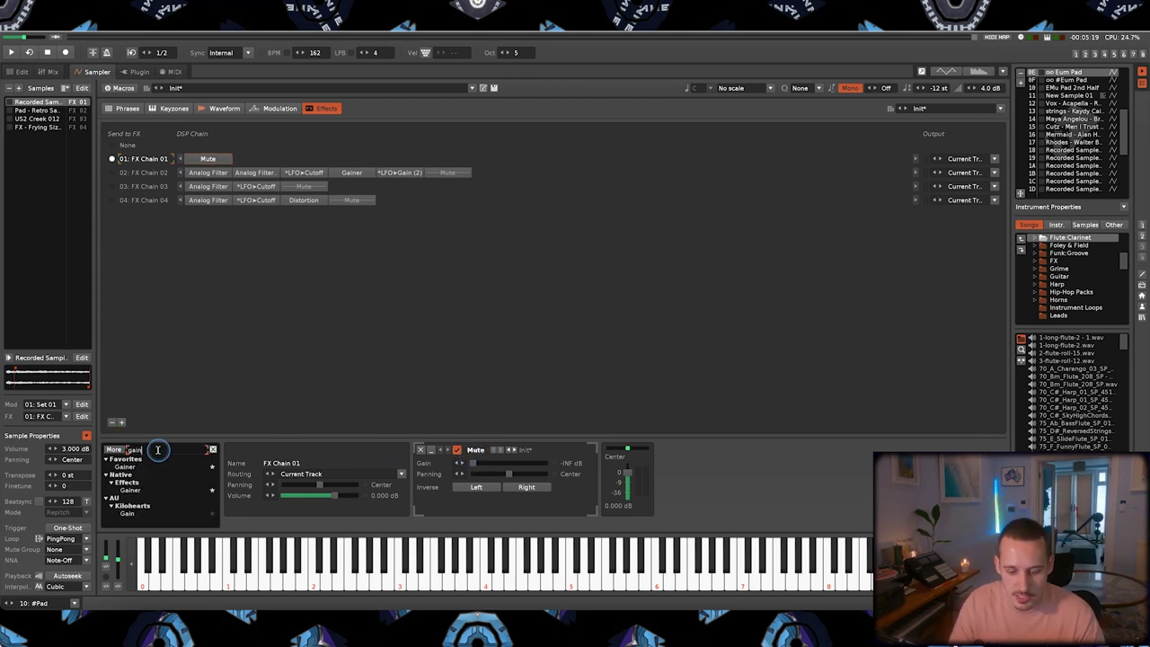
pyautogui.doubleClick(125, 466)
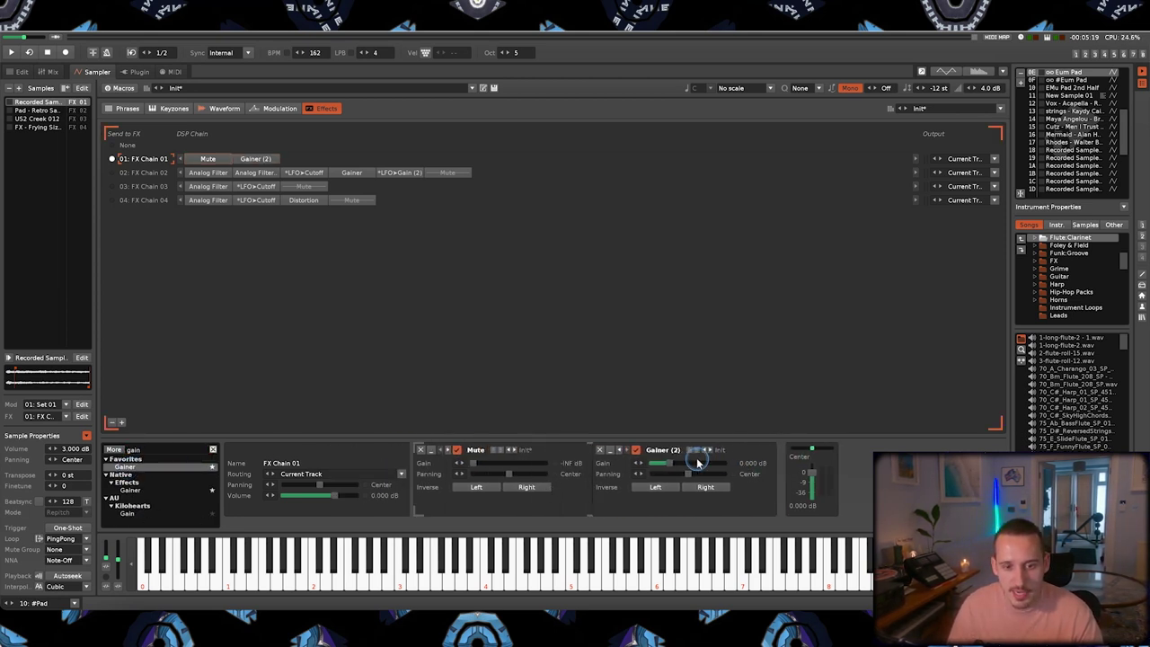
pyautogui.moveTo(681, 463); pyautogui.dragTo(593, 464)
pyautogui.doubleClick(672, 449)
pyautogui.write('Mute')
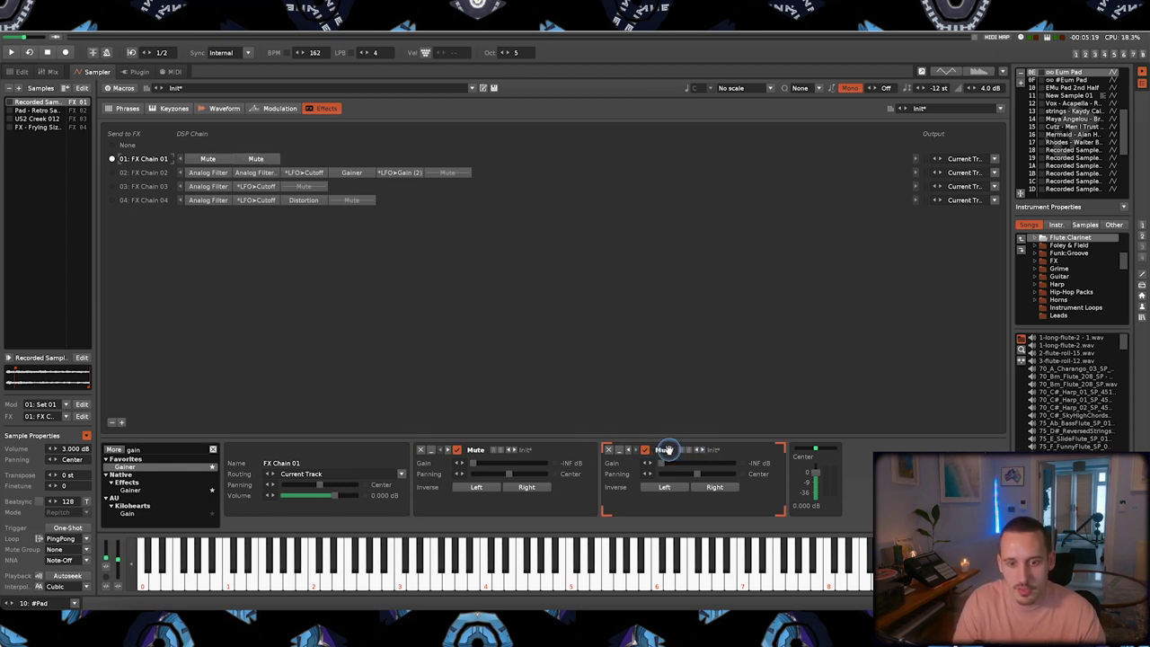
pyautogui.press('Return')
# Step: Delete the added Mute gainer from FX Chain 01 and disable the remaining Mute device
pyautogui.click(610, 449)
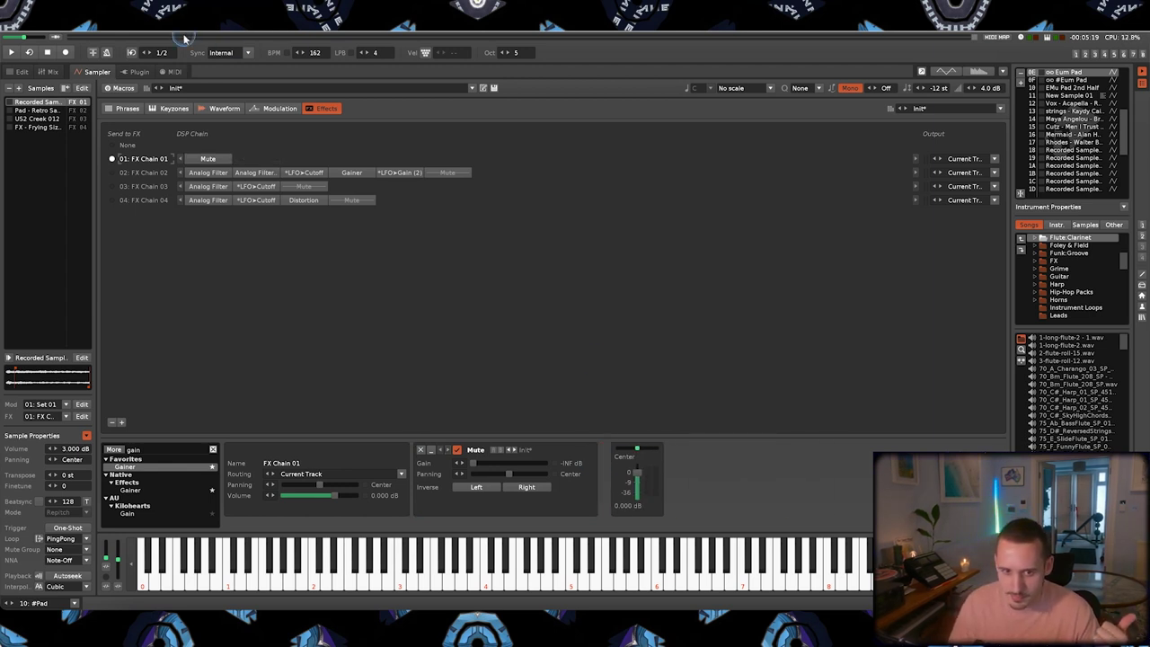
pyautogui.click(203, 159)
pyautogui.click(203, 171)
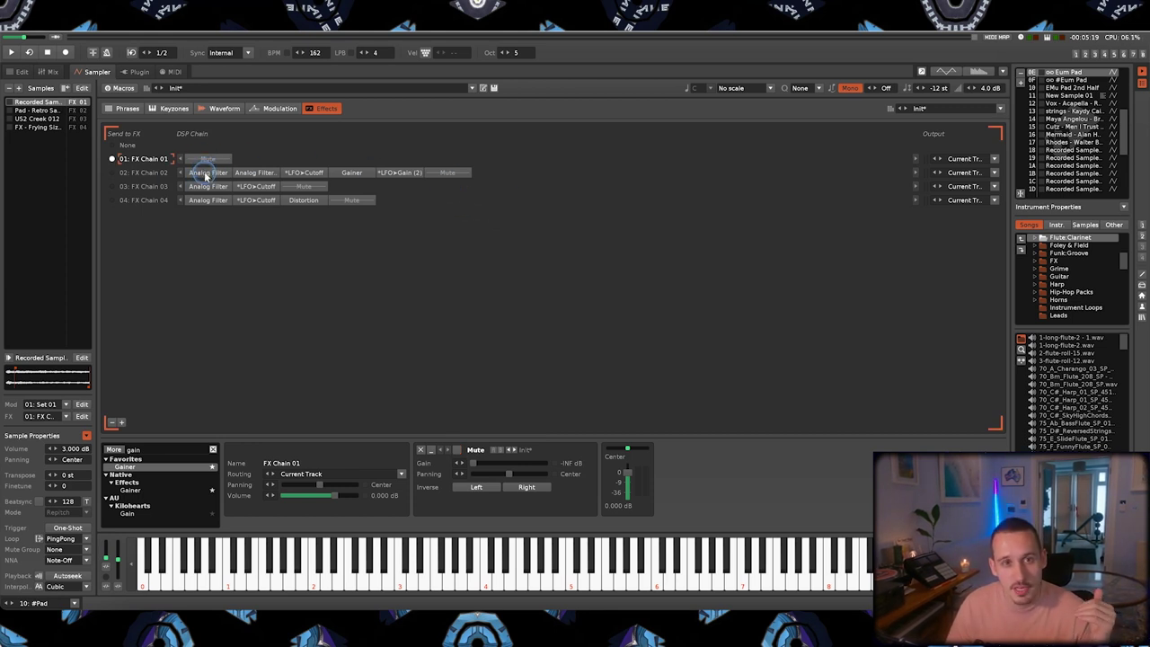
# Step: Enable the Mute devices in FX Chains 01, 03 and 04 and audition the Pad - Retro Saw sample through FX Chain 02
pyautogui.moveTo(204, 175); pyautogui.dragTo(229, 154)
pyautogui.moveTo(365, 146); pyautogui.dragTo(288, 145)
pyautogui.click(50, 111)
pyautogui.moveTo(425, 151); pyautogui.dragTo(218, 161)
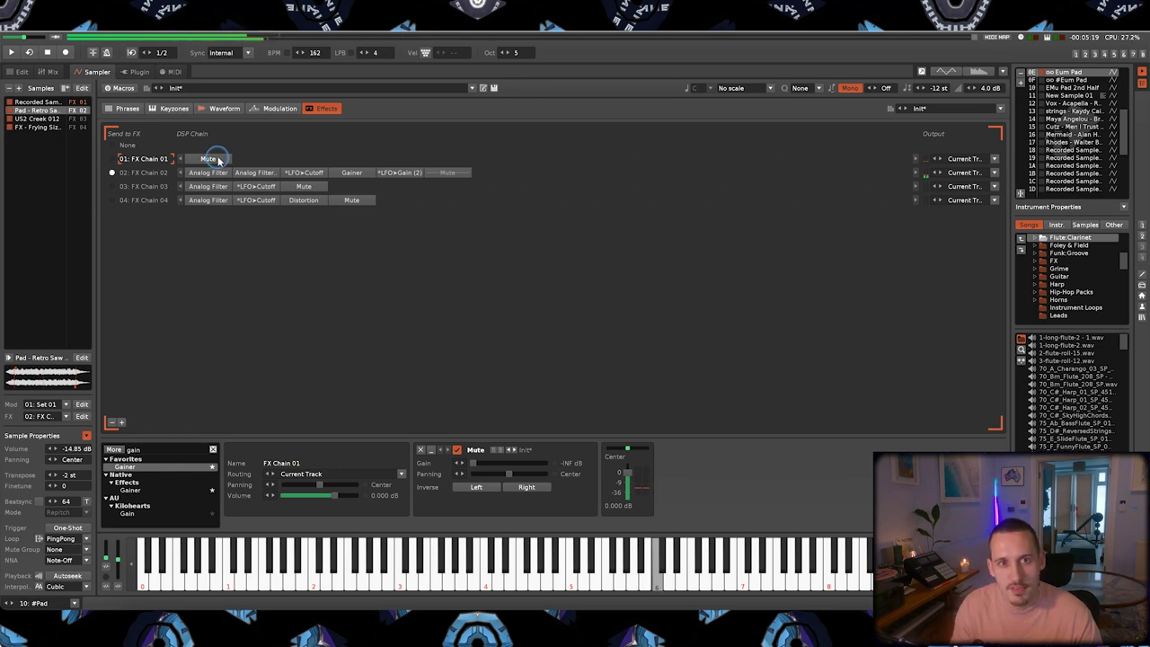
# Step: Disable the Mute device in FX Chain 01 and play the Recorded Sample and Retro Saw layers together
pyautogui.click(442, 172)
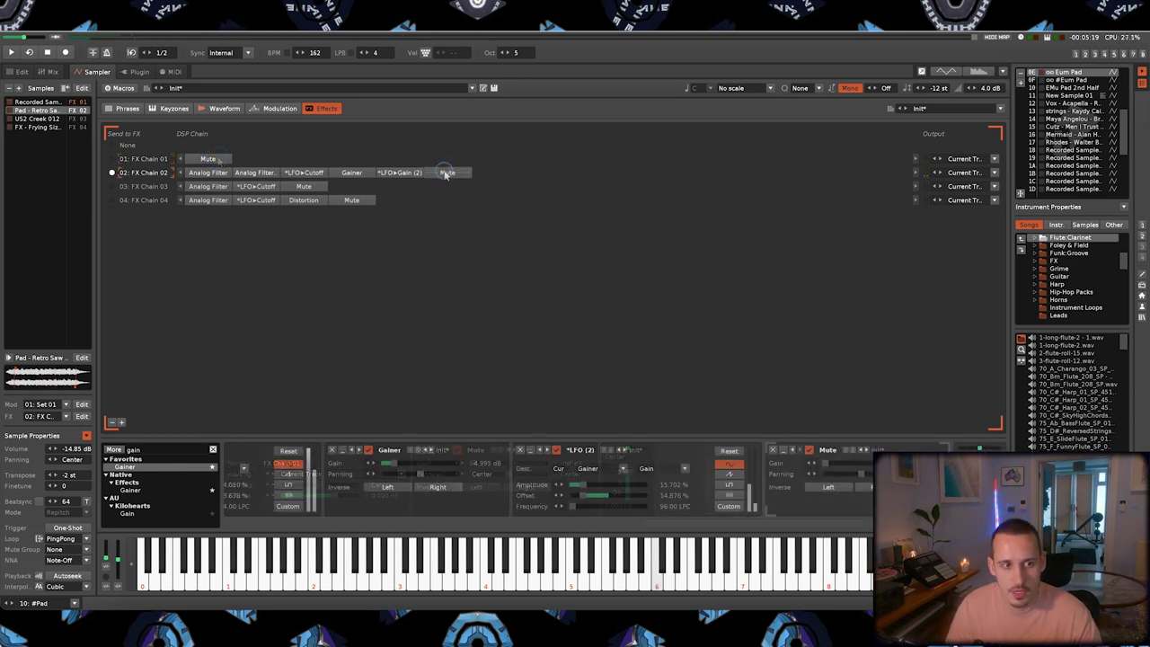
pyautogui.moveTo(208, 157); pyautogui.dragTo(304, 165)
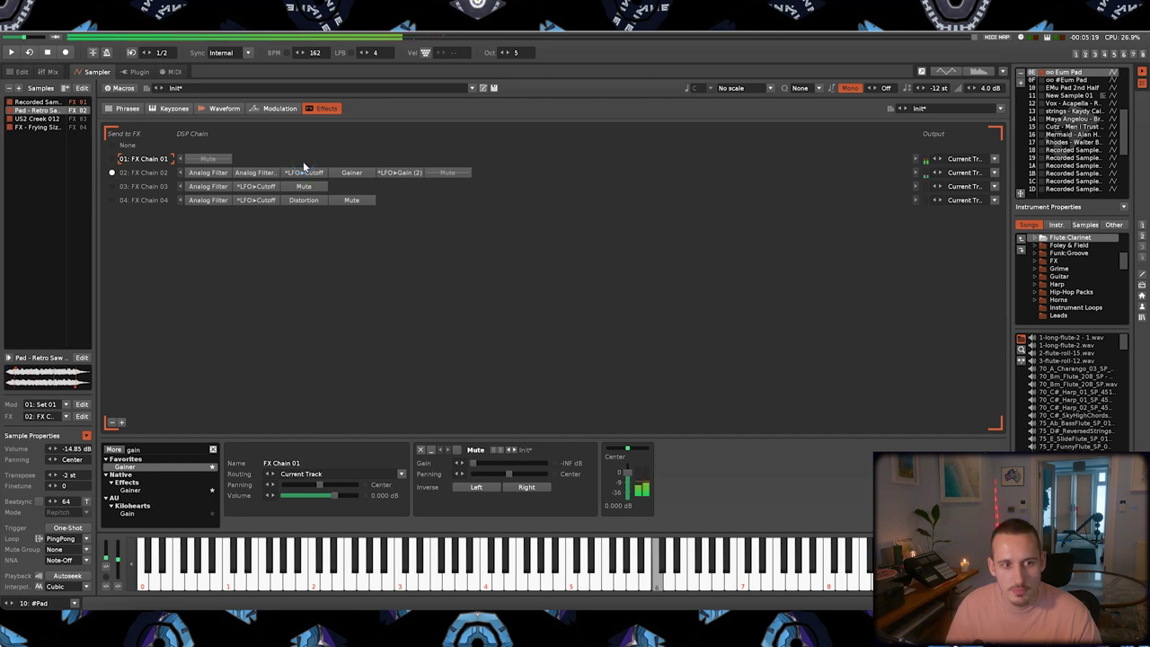
pyautogui.click(308, 166)
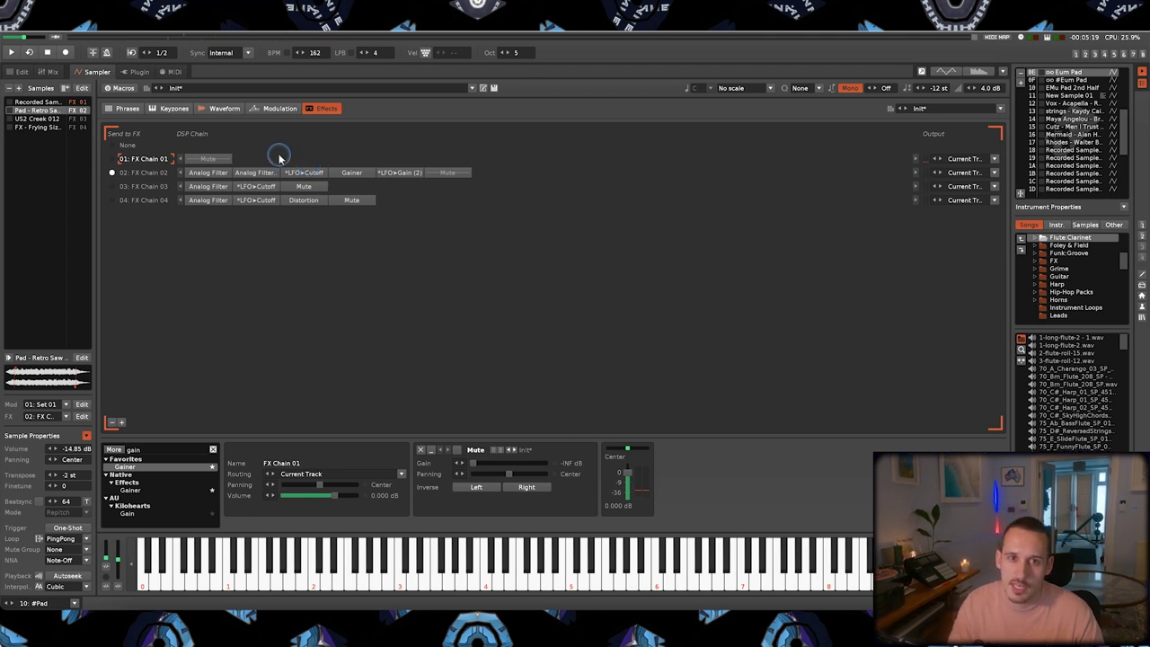
# Step: Mute FX Chains 01 and 02, unmute FX Chains 03 and 04, and audition the US2 Creek and Frying Sizzle layers
pyautogui.click(213, 160)
pyautogui.click(448, 172)
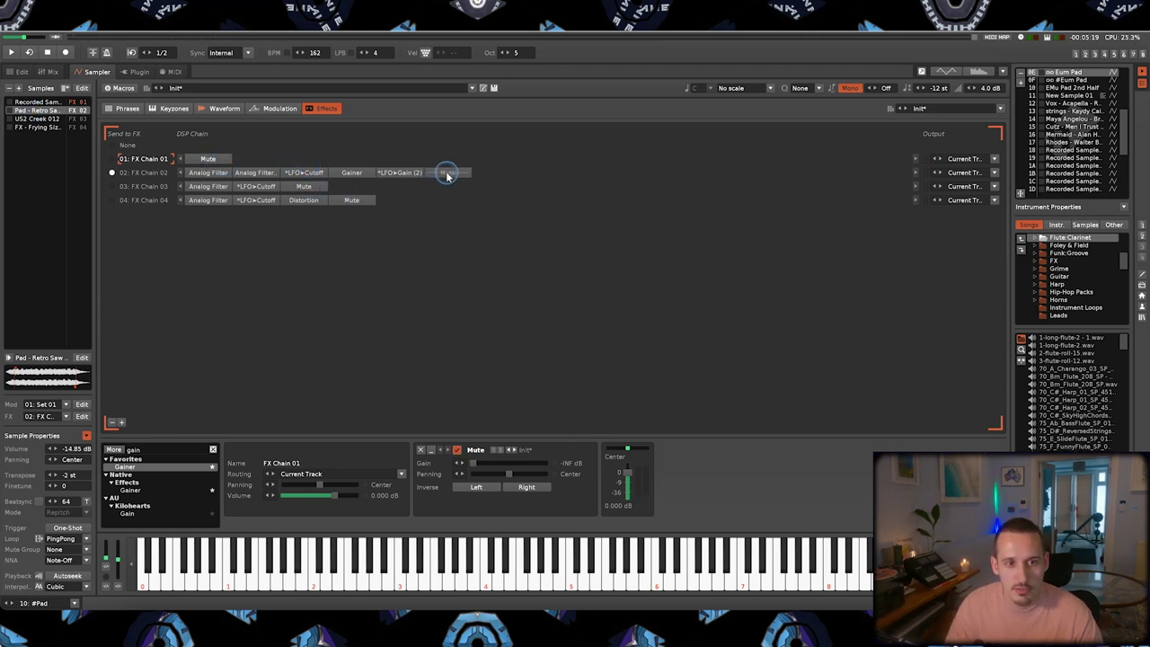
pyautogui.click(304, 186)
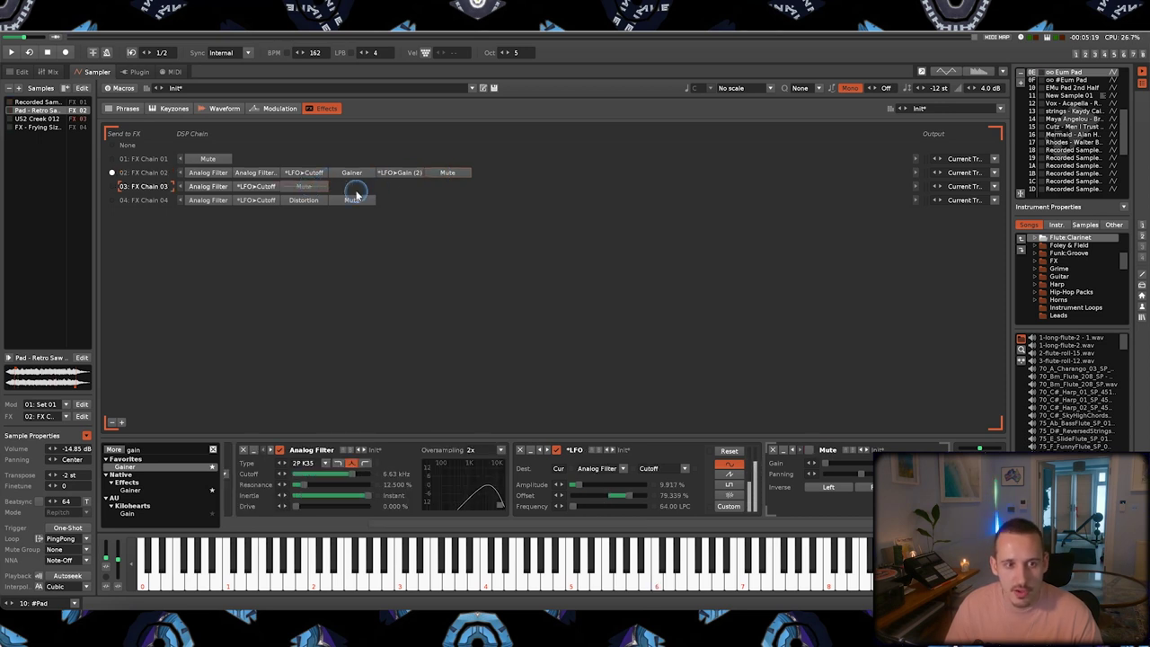
pyautogui.click(37, 127)
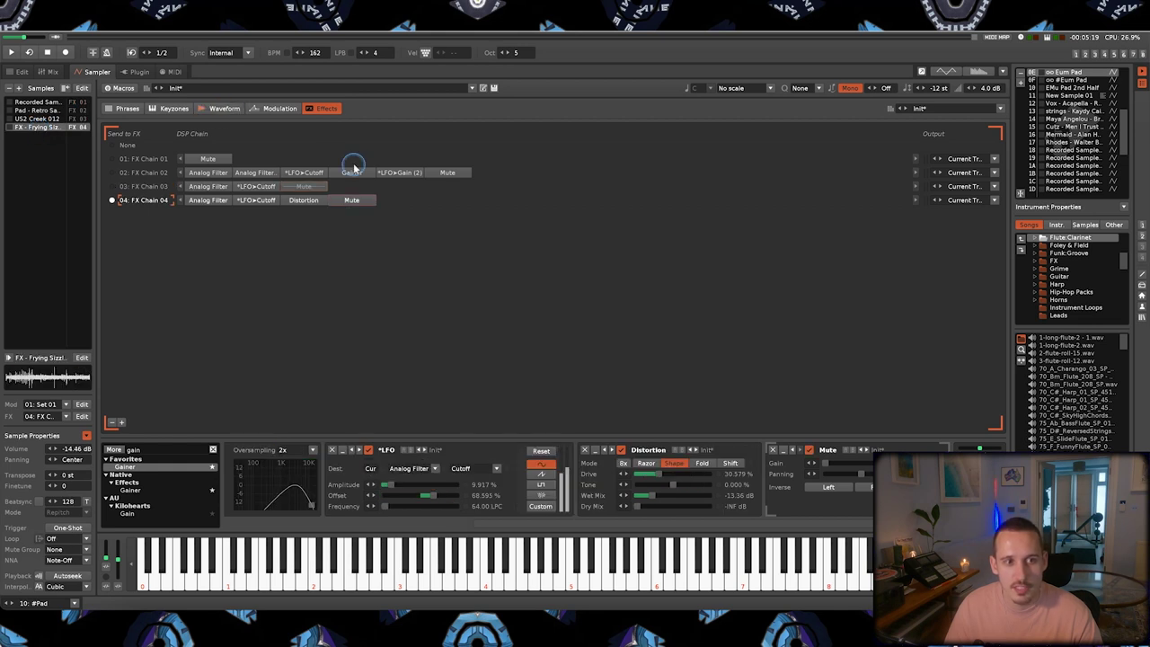
pyautogui.click(352, 199)
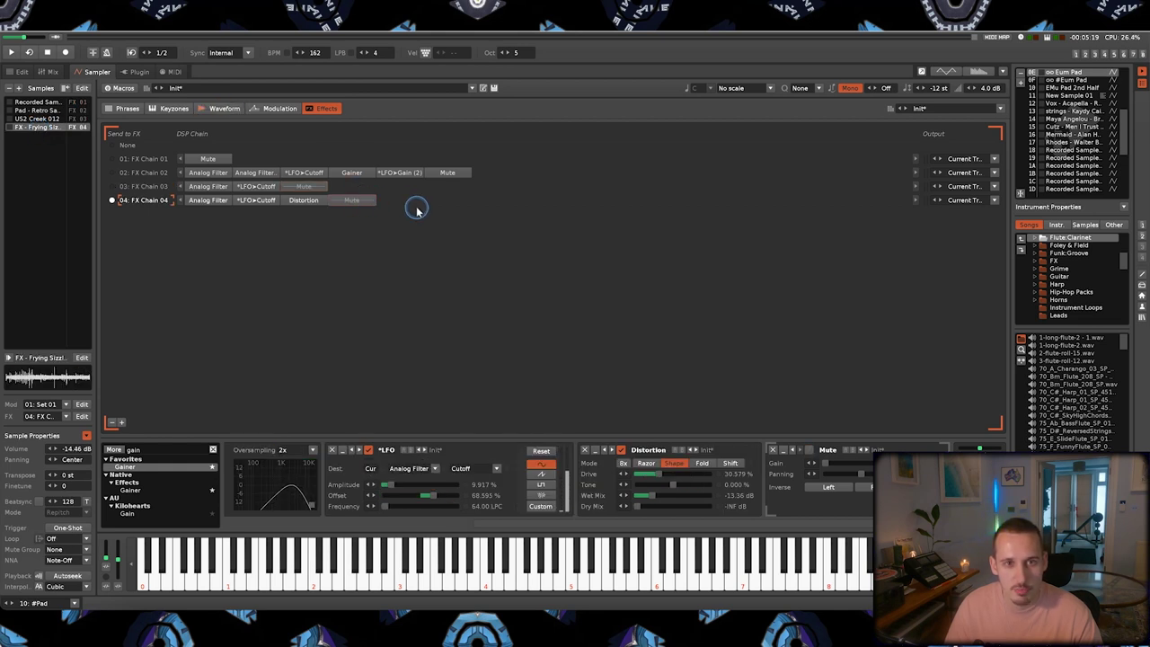
pyautogui.press('q')
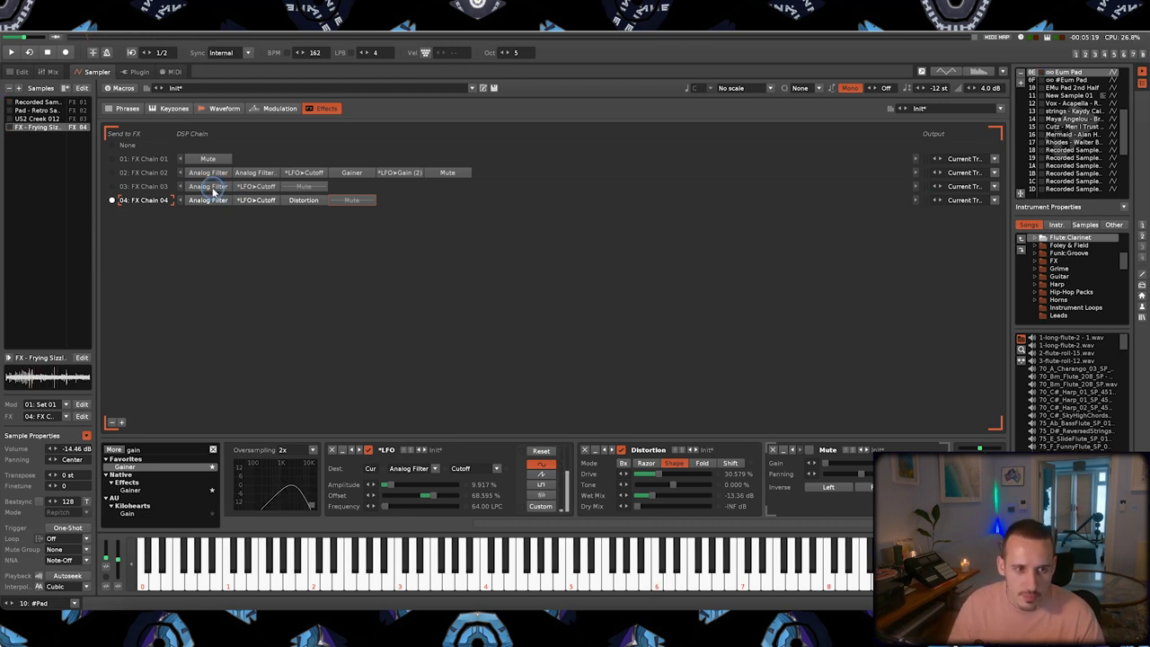
# Step: Examine the Analog Filter devices and the LFO cutoff modulation in FX Chains 03, 04 and 02
pyautogui.click(142, 188)
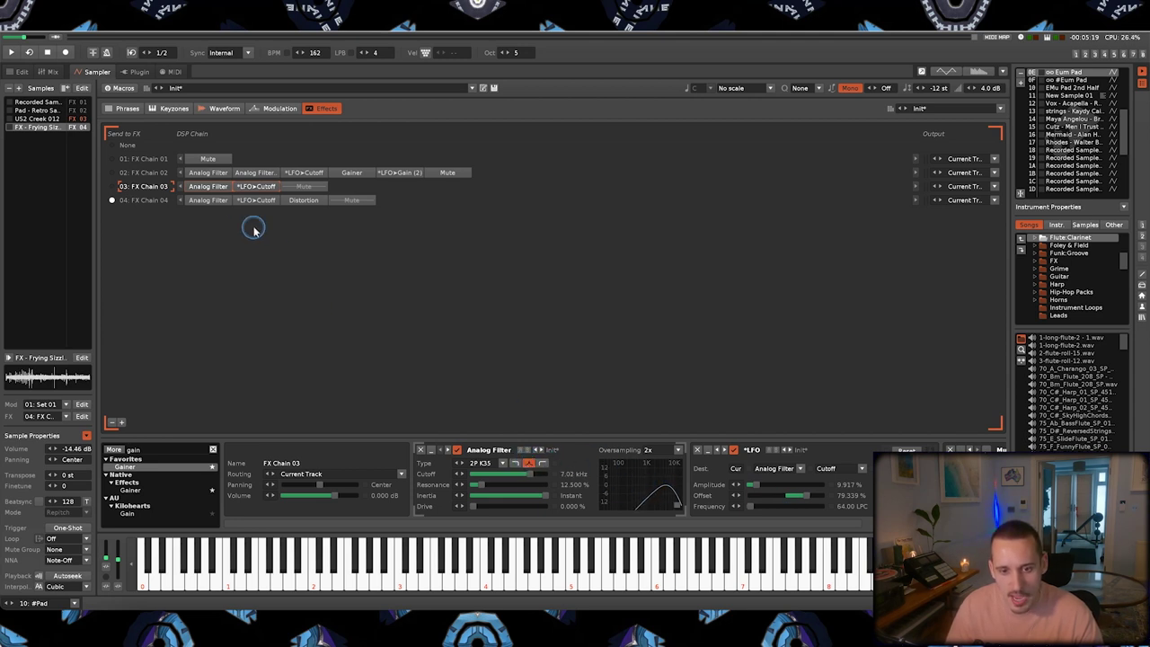
pyautogui.click(221, 200)
pyautogui.moveTo(831, 500)
pyautogui.mouseDown()
pyautogui.moveTo(798, 494)
pyautogui.moveTo(811, 495)
pyautogui.mouseUp()
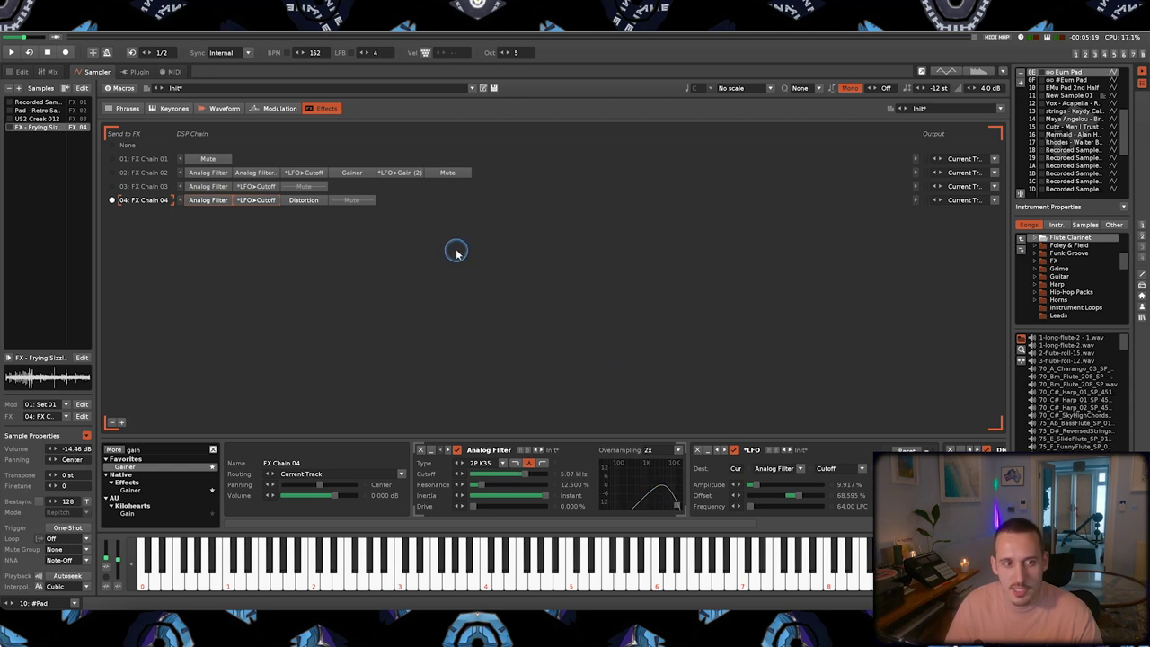
pyautogui.click(263, 172)
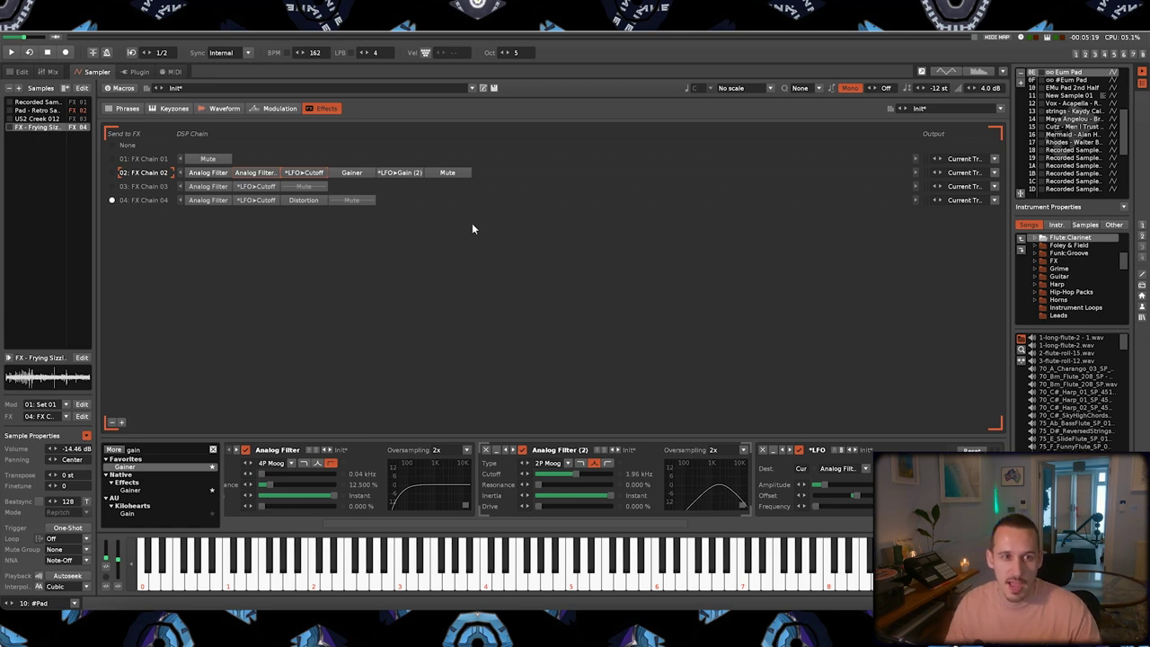
pyautogui.moveTo(471, 222); pyautogui.dragTo(439, 212)
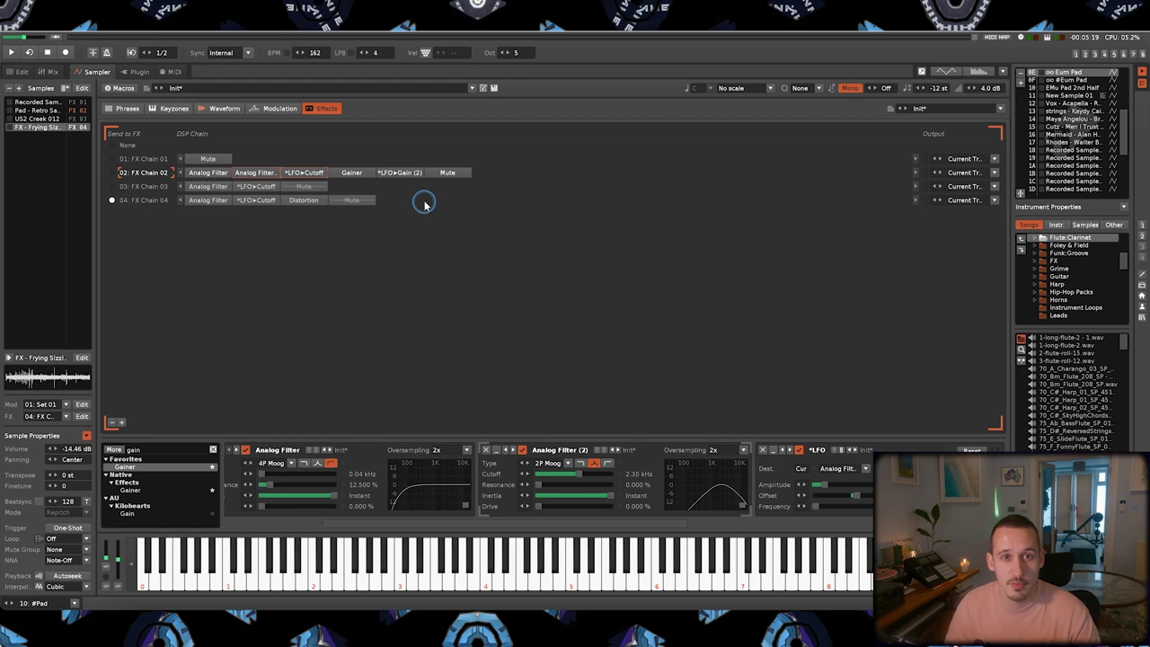
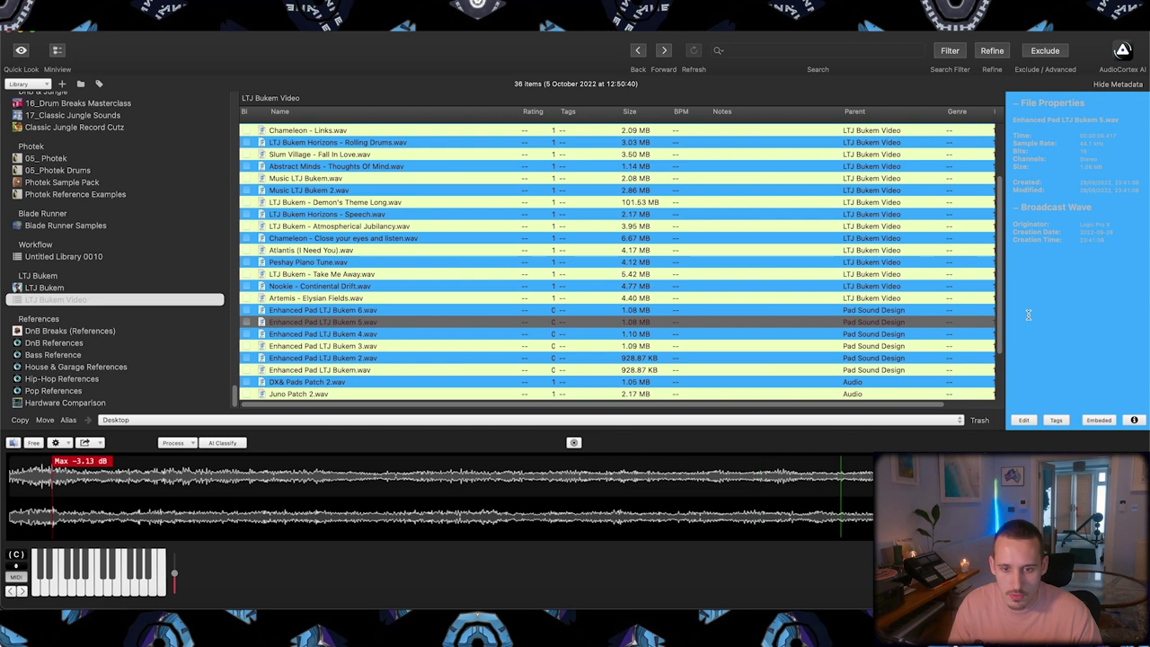
# Step: Audition the Enhanced Pad LTJ Bukem 4 and 3 samples in the LTJ Bukem Video library
pyautogui.press('Down')
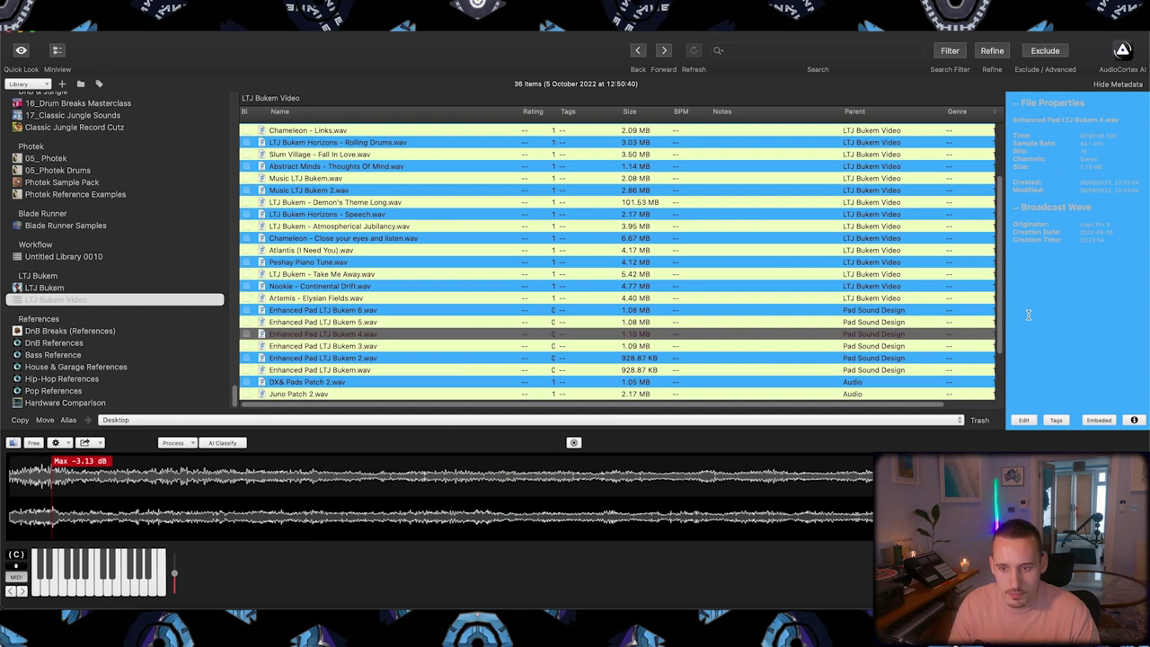
pyautogui.press('Down')
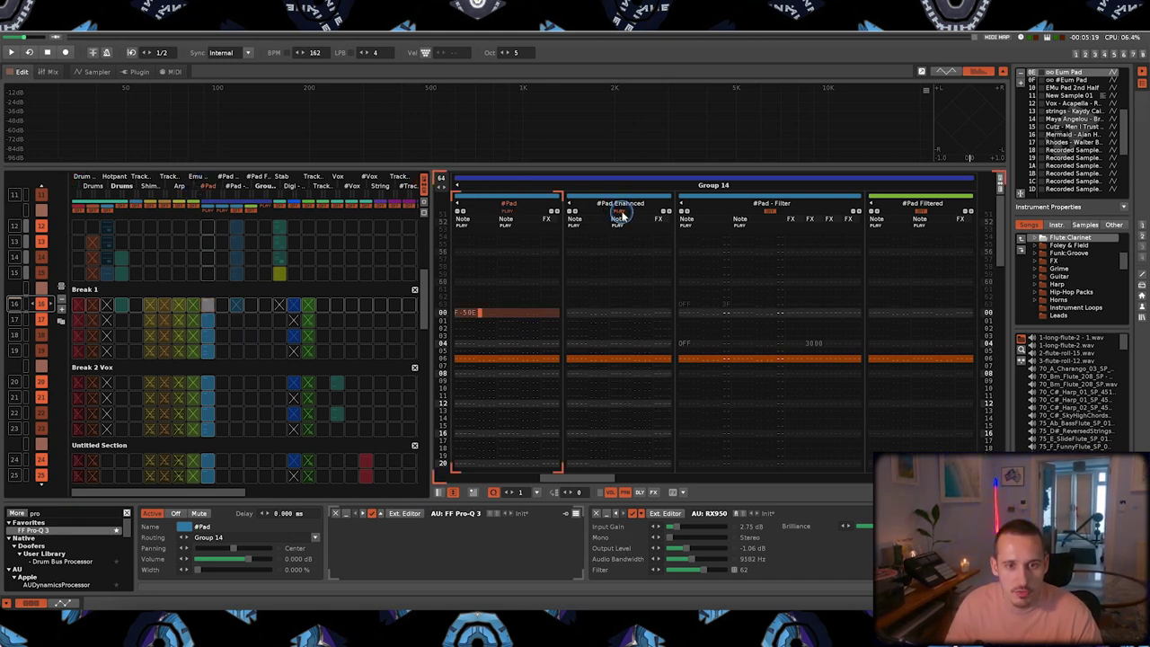
# Step: Undo the duplication of the #Pad track and copy its Break 1 pattern slots to the #Pad Enahnced track
pyautogui.click(532, 197)
pyautogui.hotkey('ctrl', 'z')
pyautogui.click(528, 197)
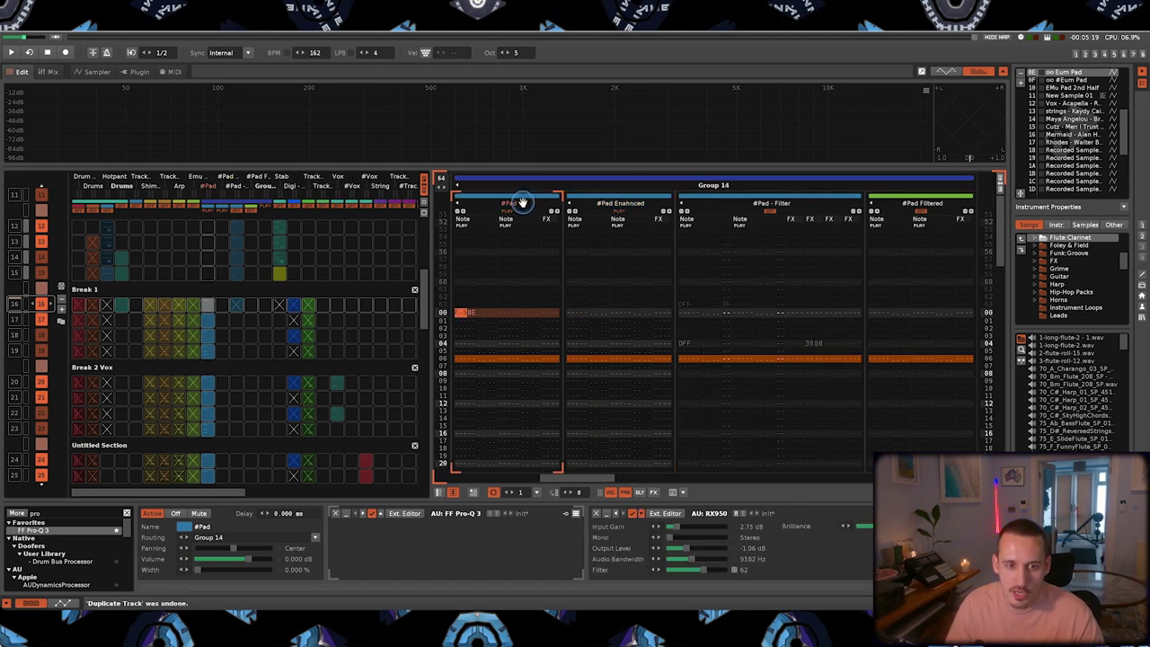
pyautogui.click(207, 305)
pyautogui.moveTo(206, 306)
pyautogui.mouseDown()
pyautogui.moveTo(219, 302)
pyautogui.moveTo(206, 350)
pyautogui.moveTo(206, 303)
pyautogui.moveTo(215, 308)
pyautogui.mouseUp()
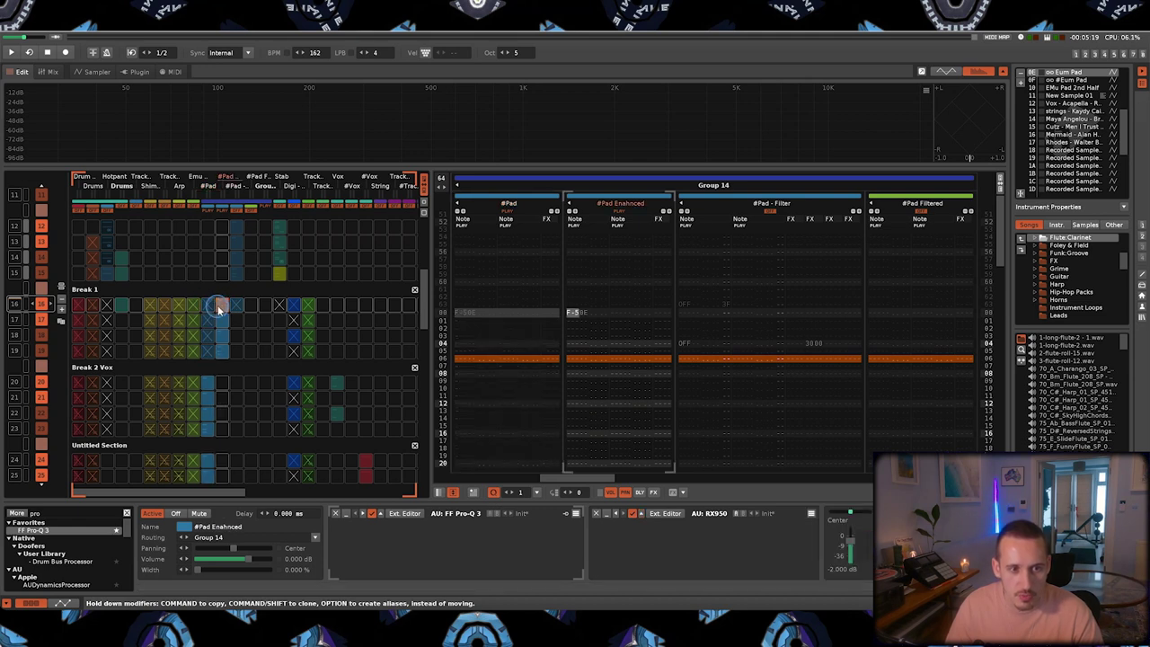
# Step: Duplicate the pad instrument into slot 0F and assign instrument 0F to the #Pad Enahnced notes in Break 1
pyautogui.click(582, 313)
pyautogui.click(584, 313)
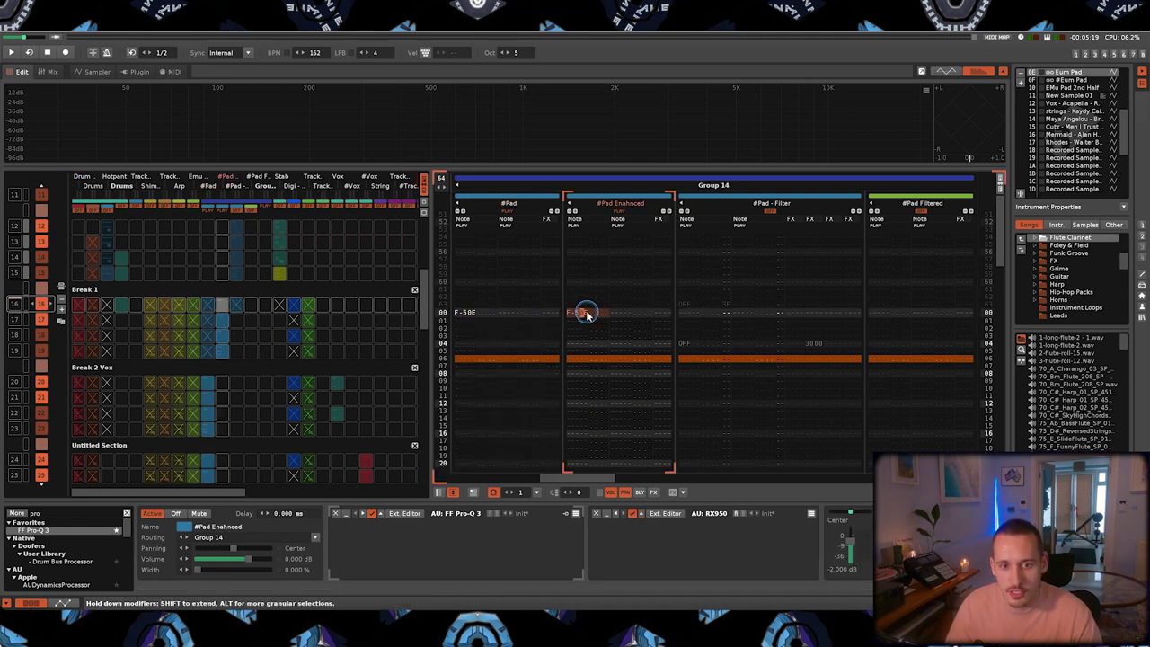
pyautogui.click(1072, 73)
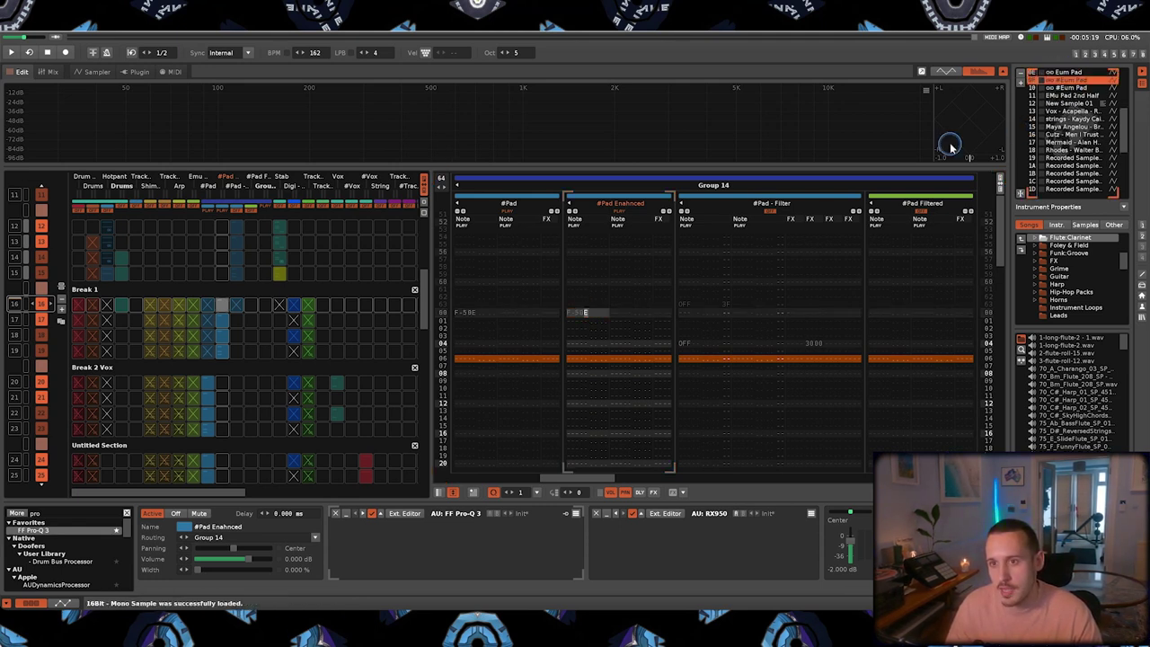
pyautogui.click(586, 310)
pyautogui.press('Escape')
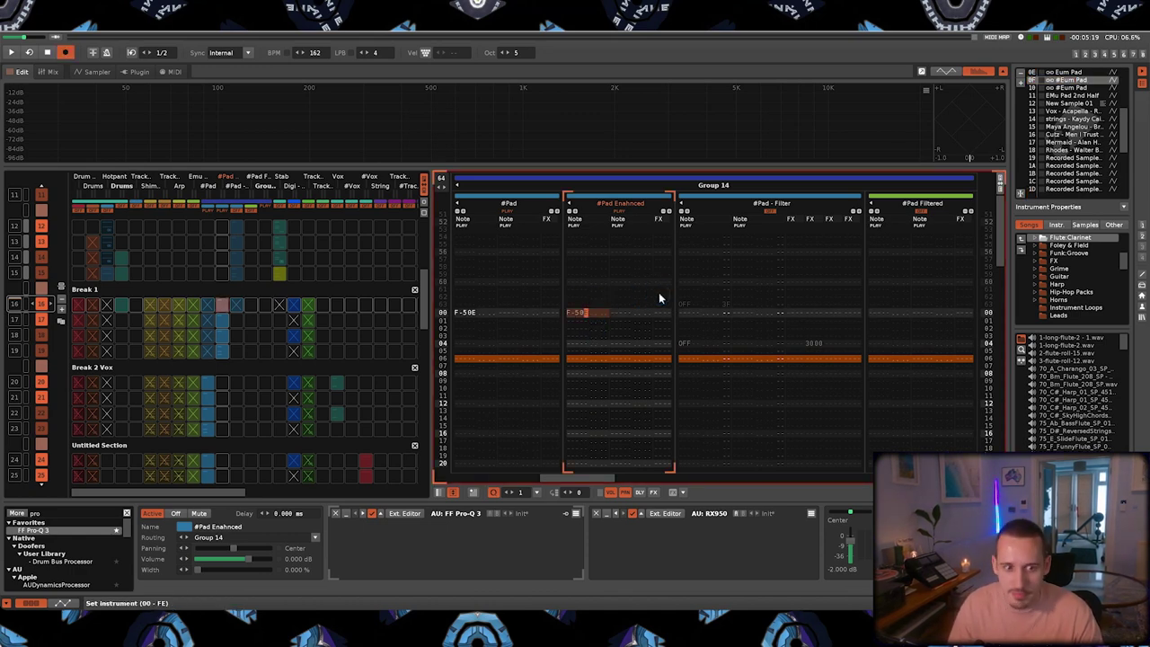
pyautogui.press('h')
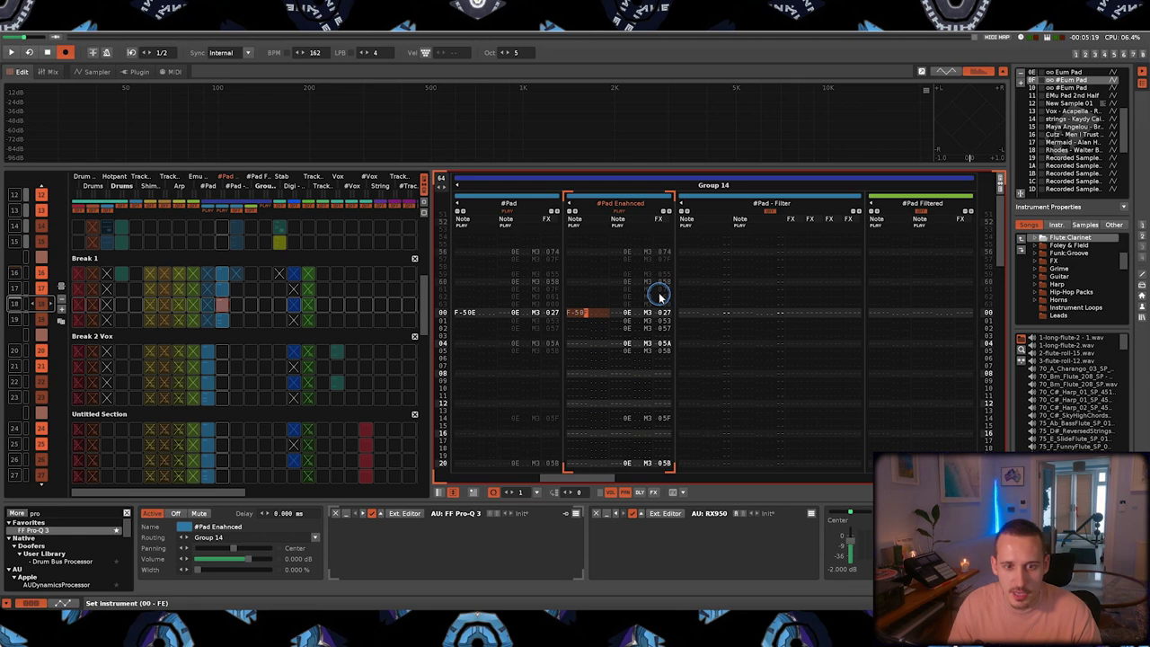
# Step: Set the slot color of the #Pad Enahnced pattern slots in Break 1 to red
pyautogui.click(223, 260)
pyautogui.rightClick(224, 292)
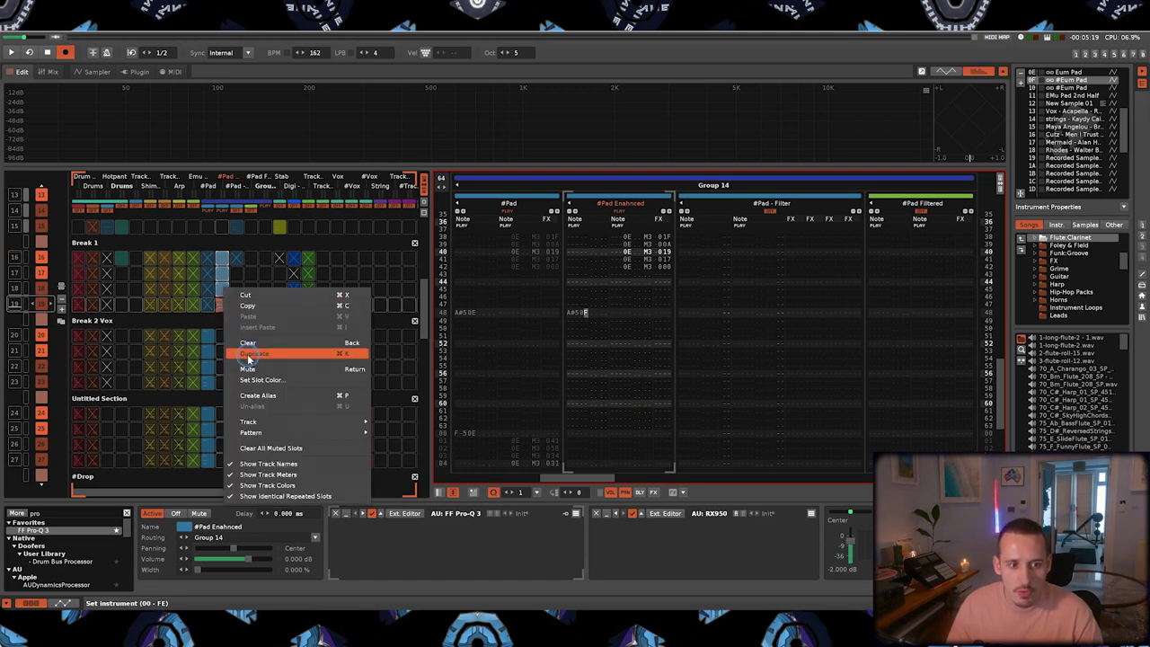
pyautogui.click(269, 382)
pyautogui.click(282, 317)
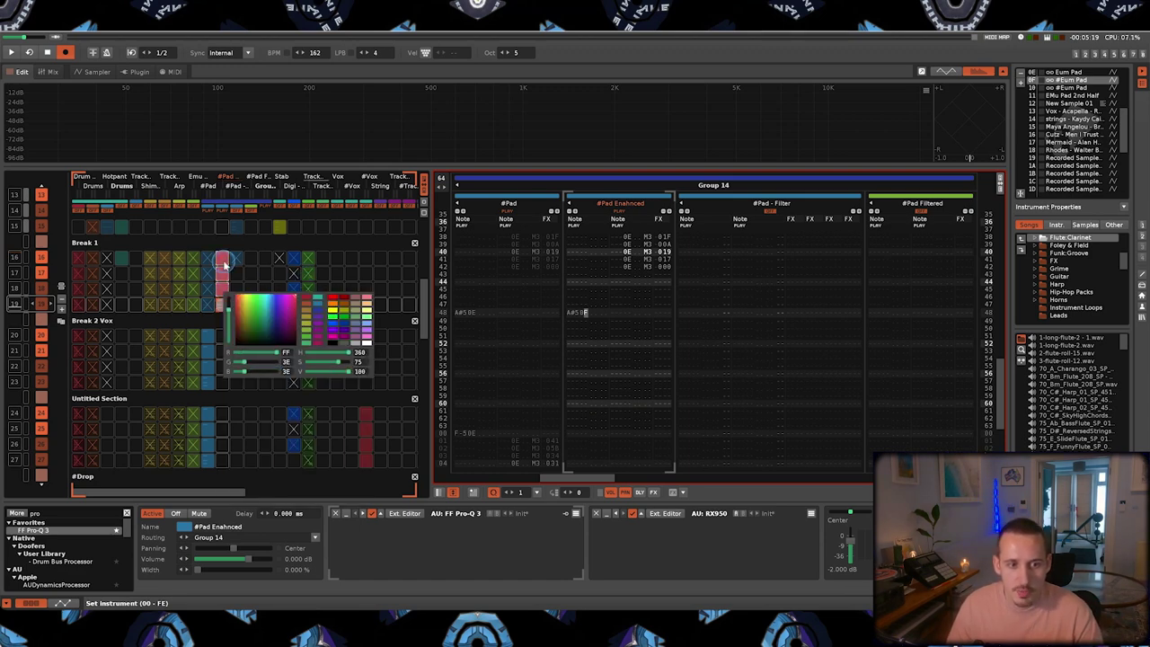
pyautogui.click(223, 260)
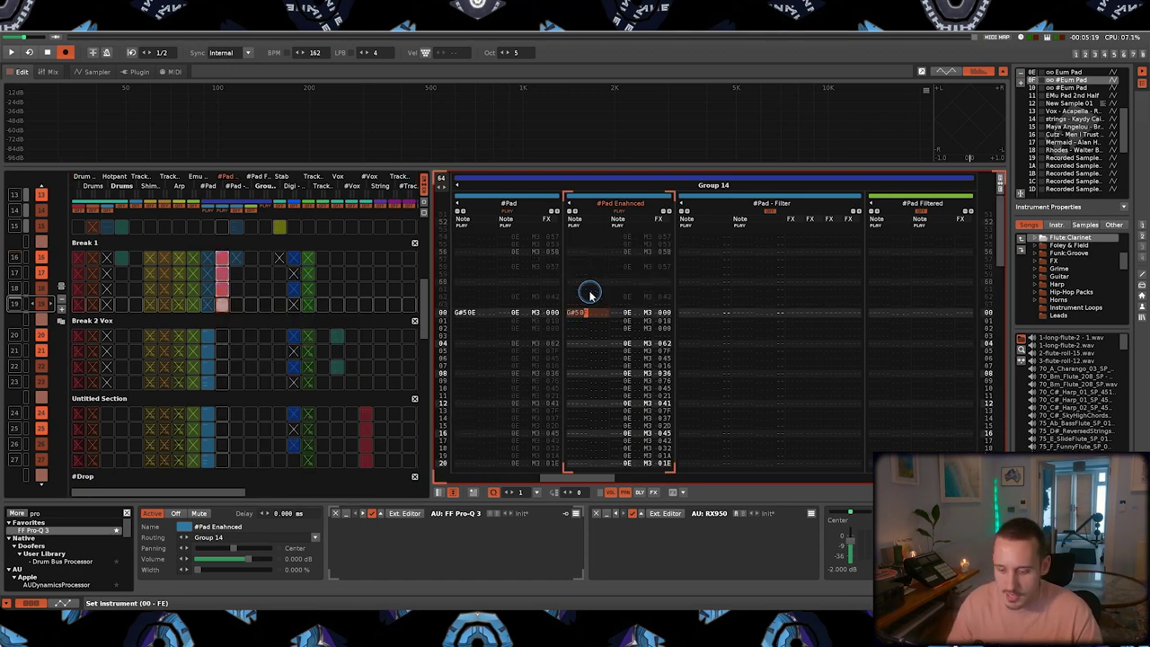
# Step: Replace Recorded Sample 03 in the duplicated pad instrument with Enhanced Pad LTJ Bukem 3.wav from the sample library
pyautogui.click(254, 296)
pyautogui.click(579, 312)
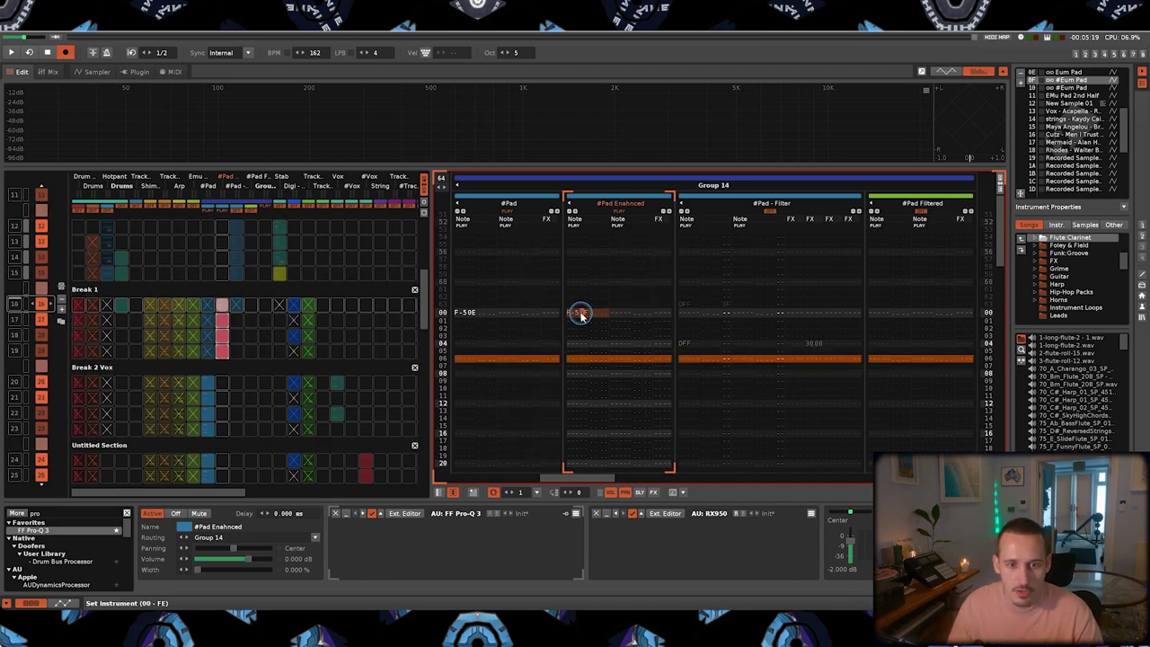
pyautogui.doubleClick(579, 313)
pyautogui.click(47, 101)
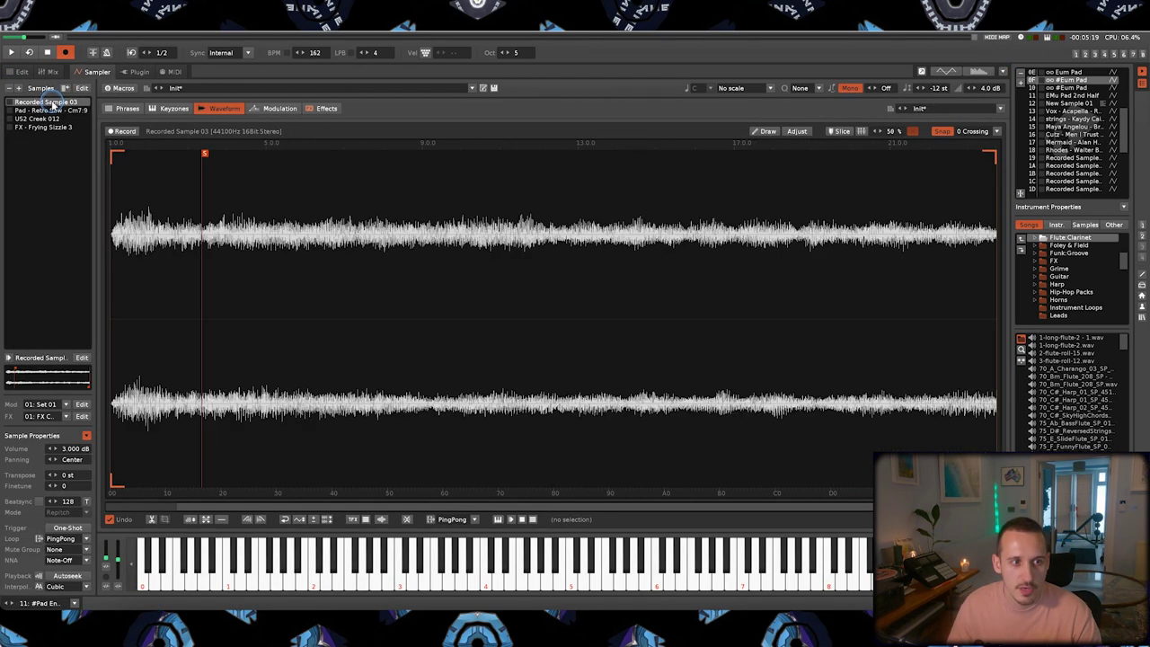
pyautogui.press('super+Tab')
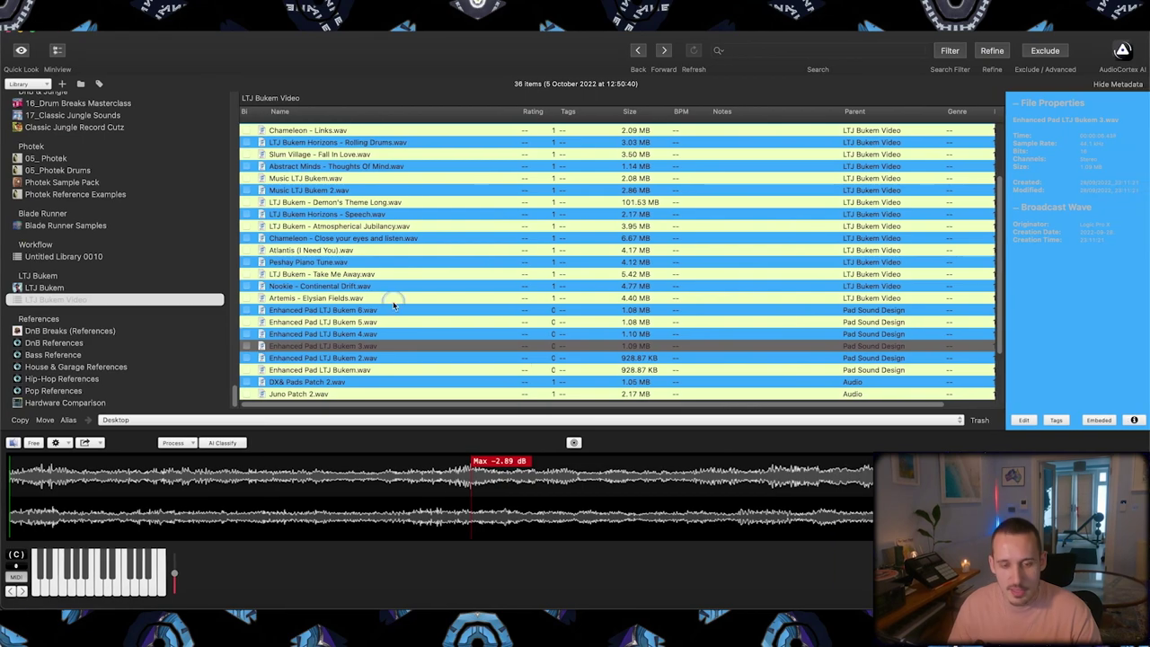
pyautogui.moveTo(364, 347); pyautogui.dragTo(419, 303)
pyautogui.press('super+Tab')
# Step: Set the enhanced pad sample to PingPong looping and move its loop start to just after the 2.0 mark
pyautogui.click(444, 522)
pyautogui.click(458, 506)
pyautogui.moveTo(114, 153); pyautogui.dragTo(180, 159)
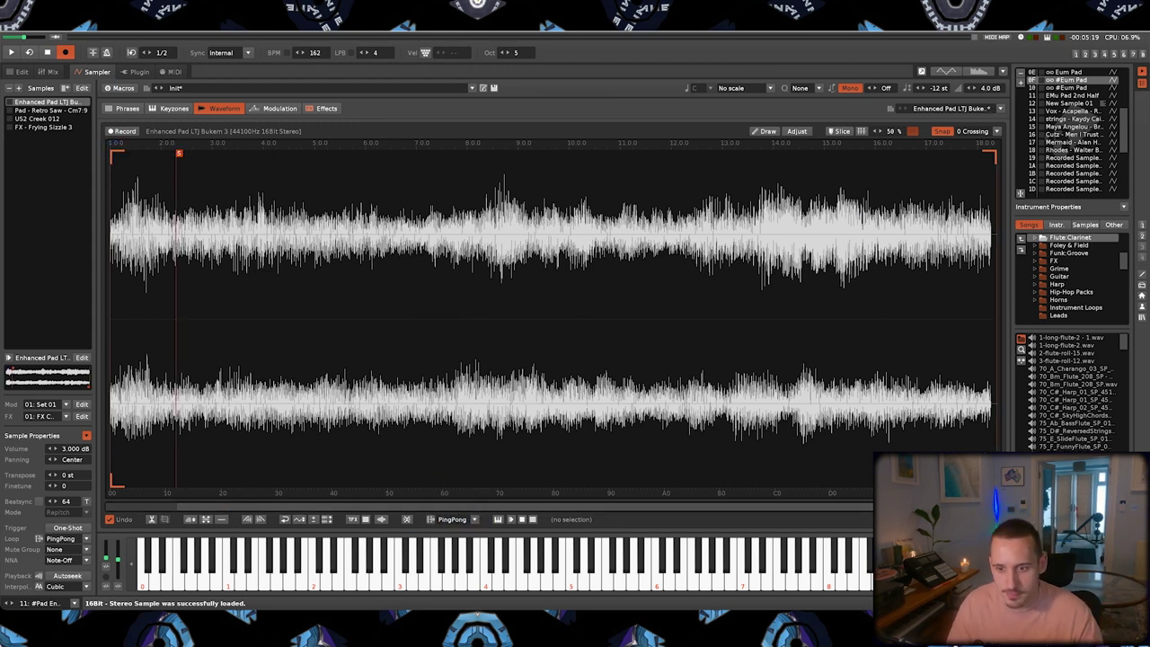
# Step: Return to the pattern editor and play Break 1 with the #Pad and #Pad Enahnced tracks
pyautogui.press('F1')
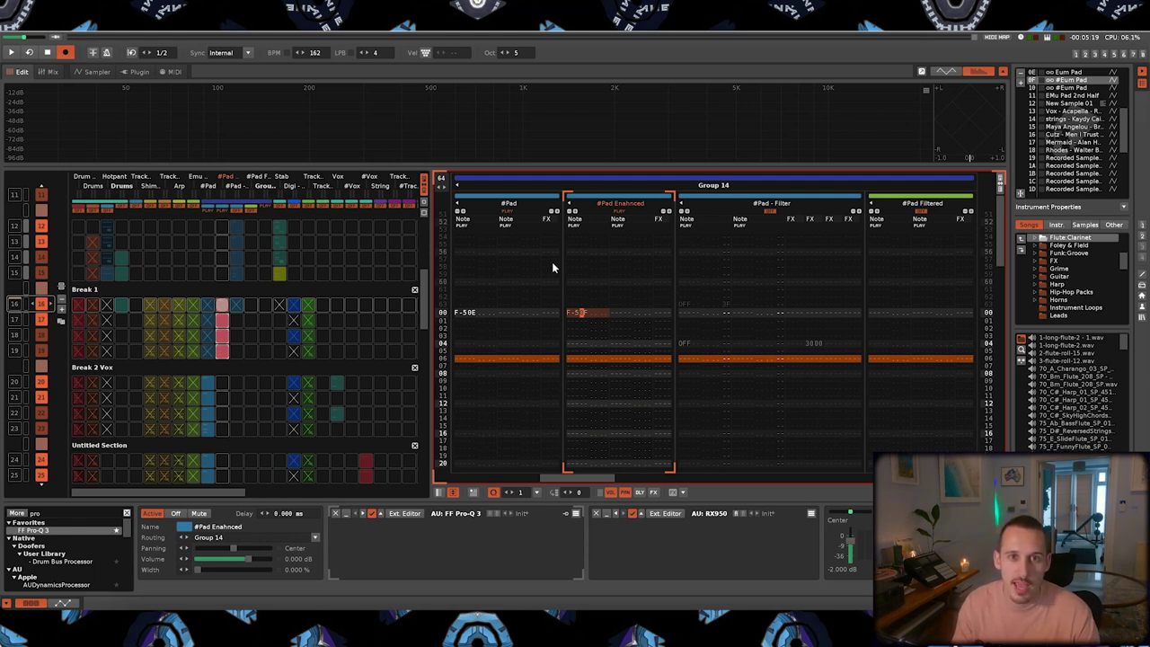
pyautogui.press('space')
pyautogui.click(577, 274)
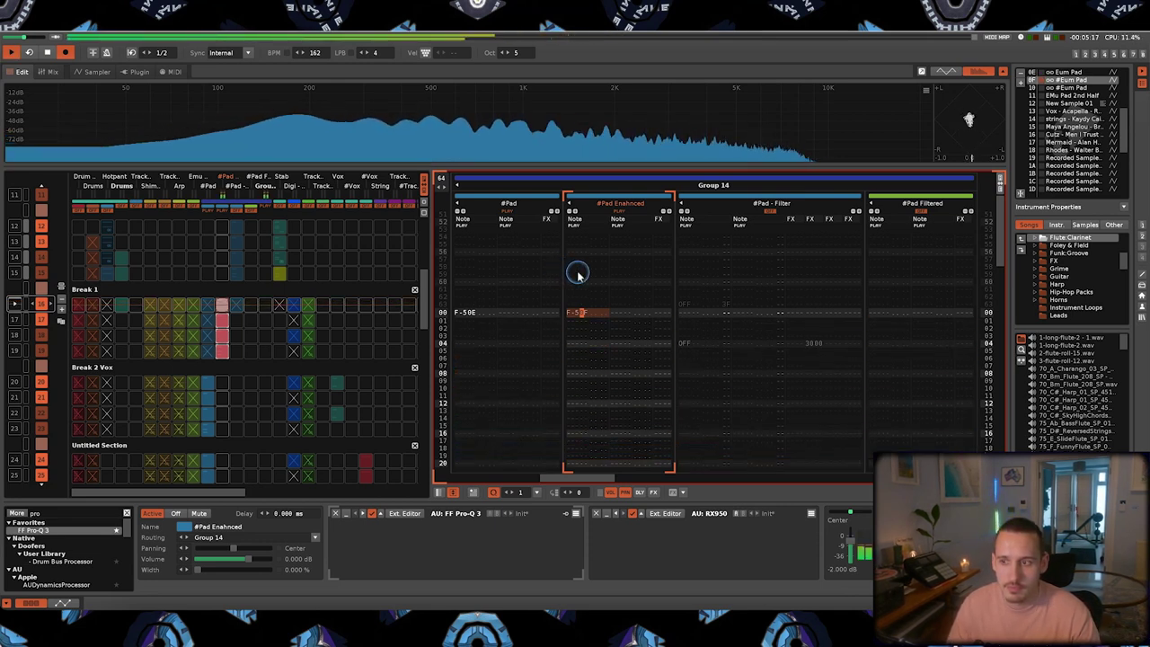
pyautogui.click(578, 274)
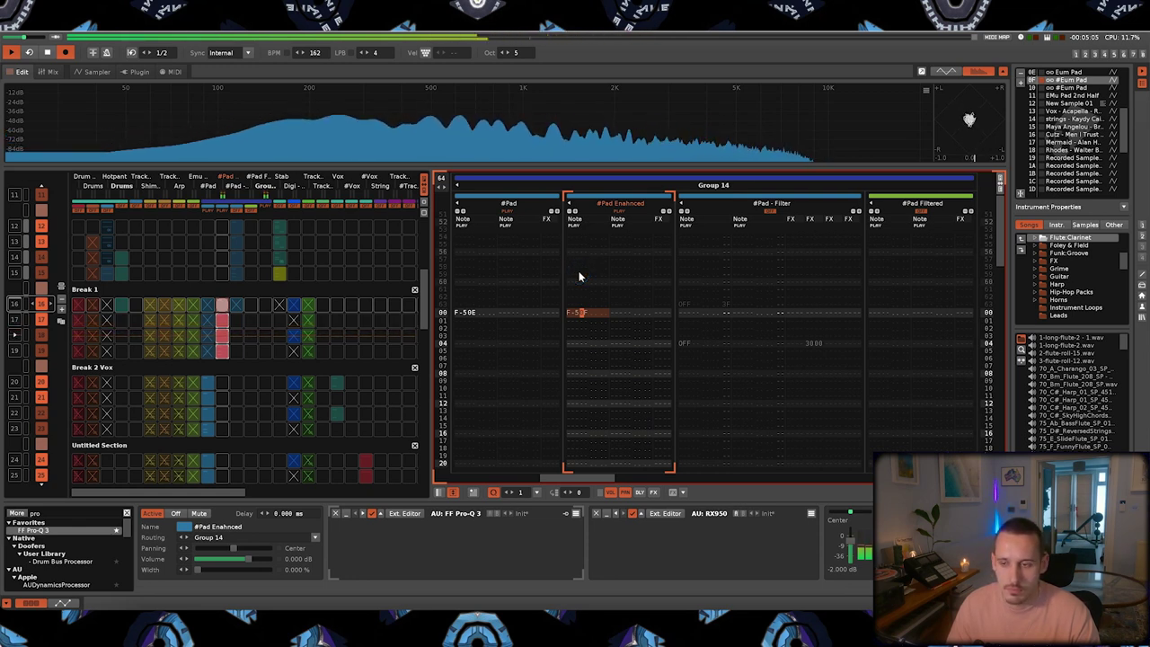
pyautogui.press('space')
pyautogui.click(578, 274)
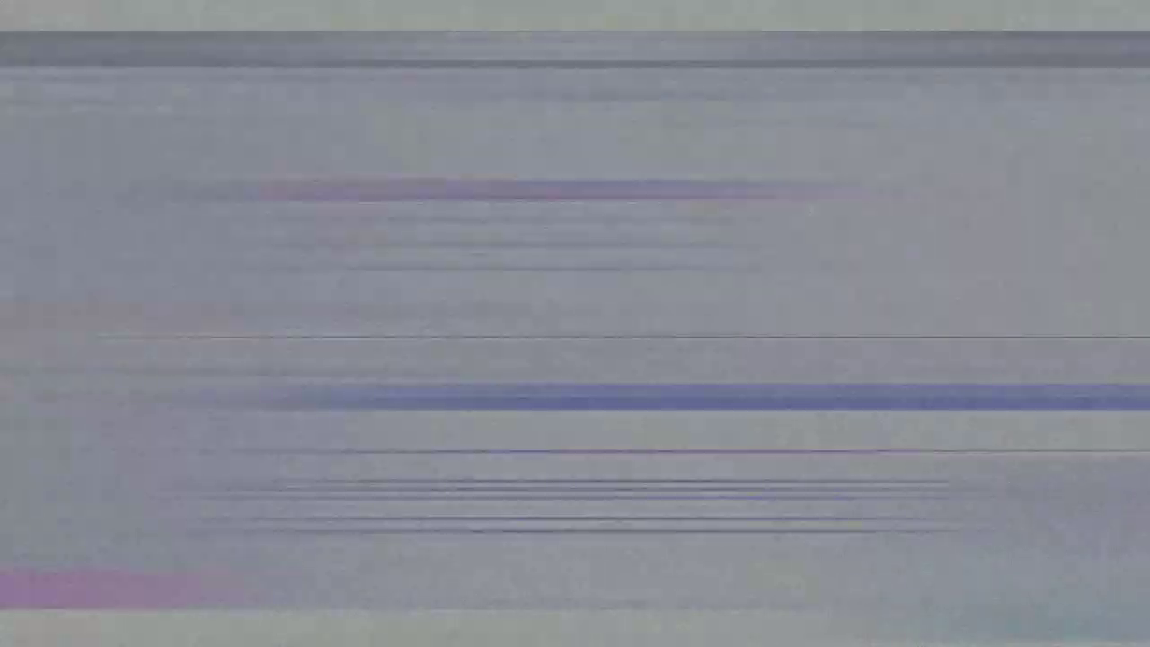
# Step: In Logic Pro, examine the notes of the Digitone region on the Lead Warble2 track in the piano roll
pyautogui.click(602, 162)
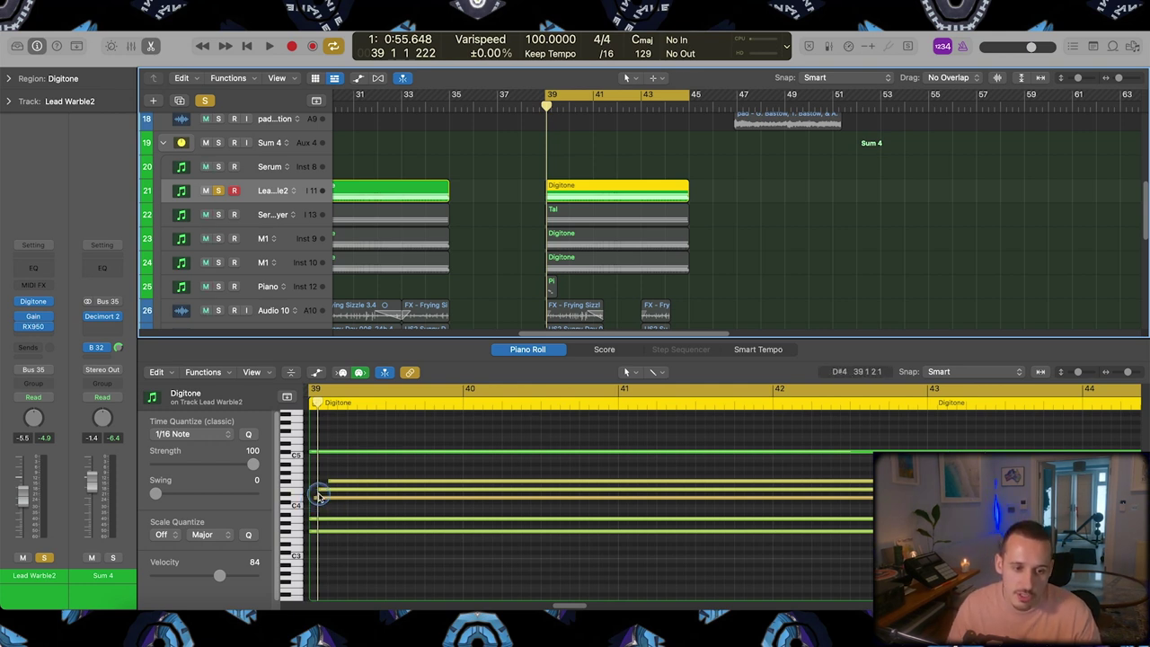
pyautogui.moveTo(392, 454)
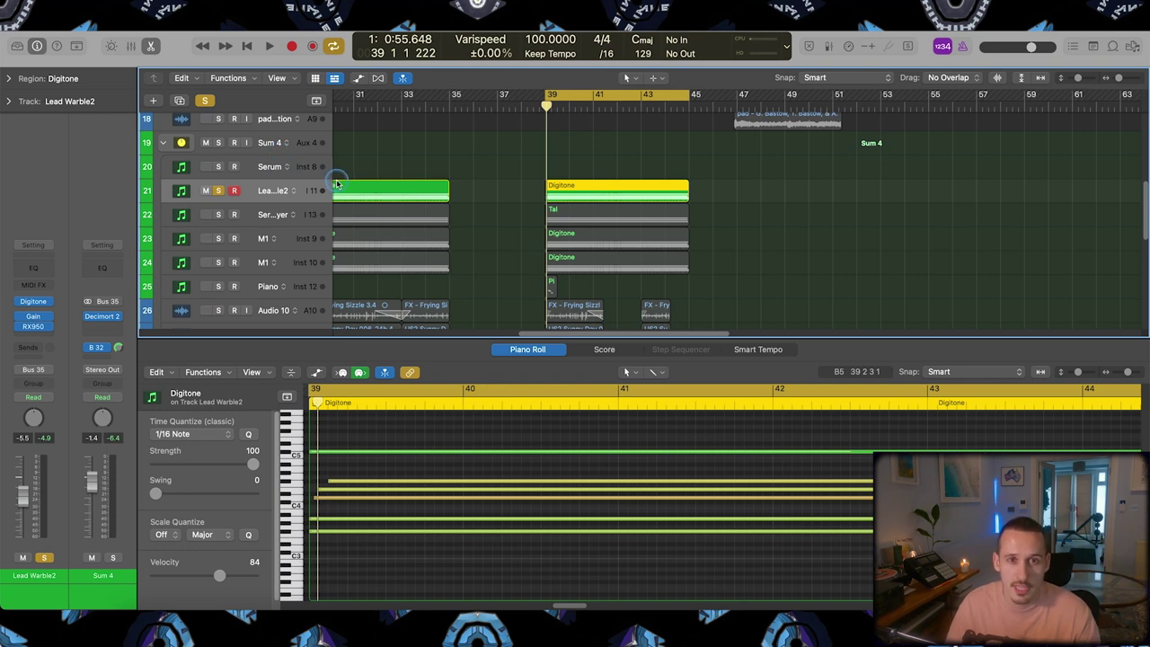
# Step: Play the soloed Lead Warble2 track from bar 39 to hear that pad layer by itself
pyautogui.press('space')
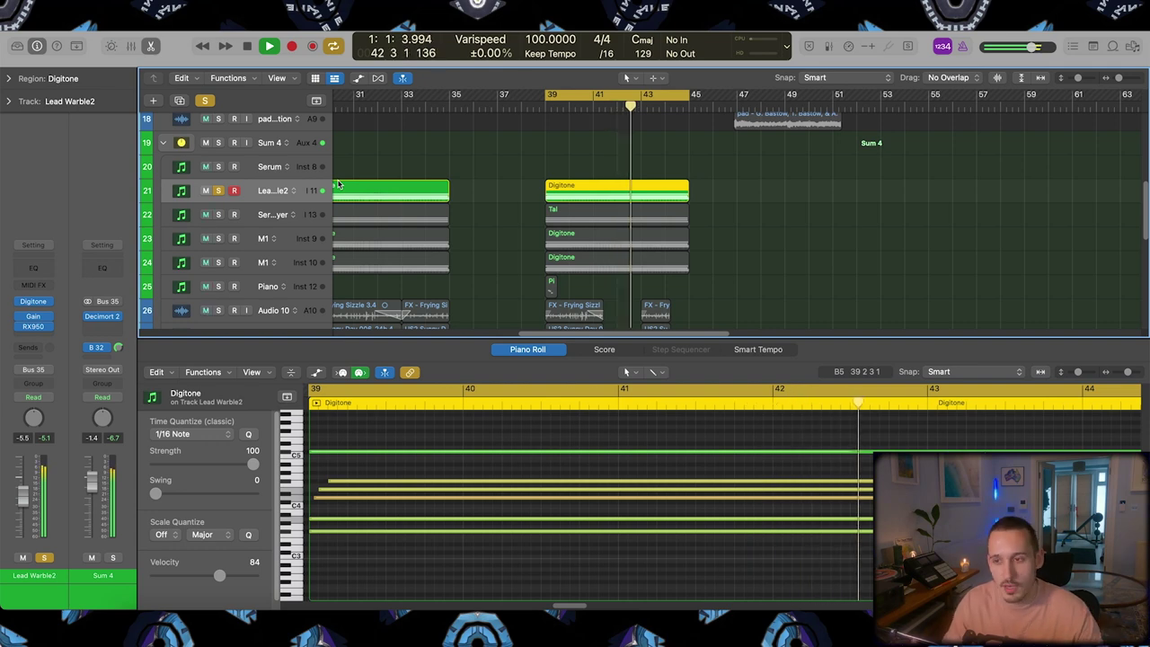
pyautogui.press('space')
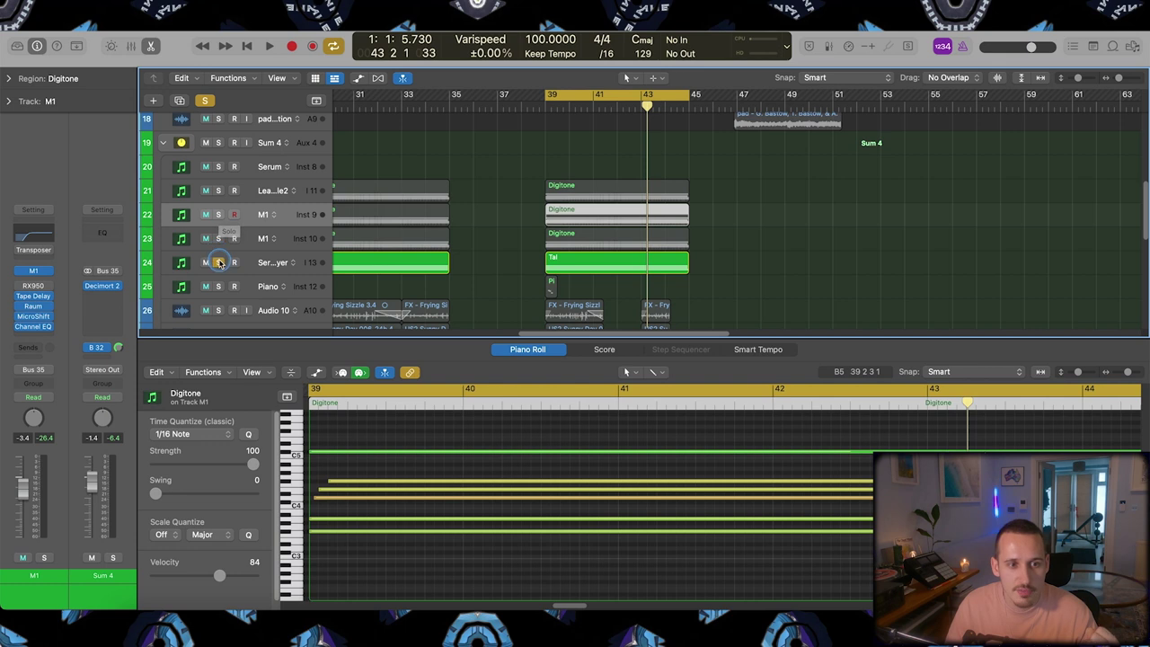
# Step: Solo only the Inst 9 M1 track, play it, and inspect its Tape Delay settings
pyautogui.click(220, 270)
pyautogui.click(219, 214)
pyautogui.click(267, 214)
pyautogui.click(218, 262)
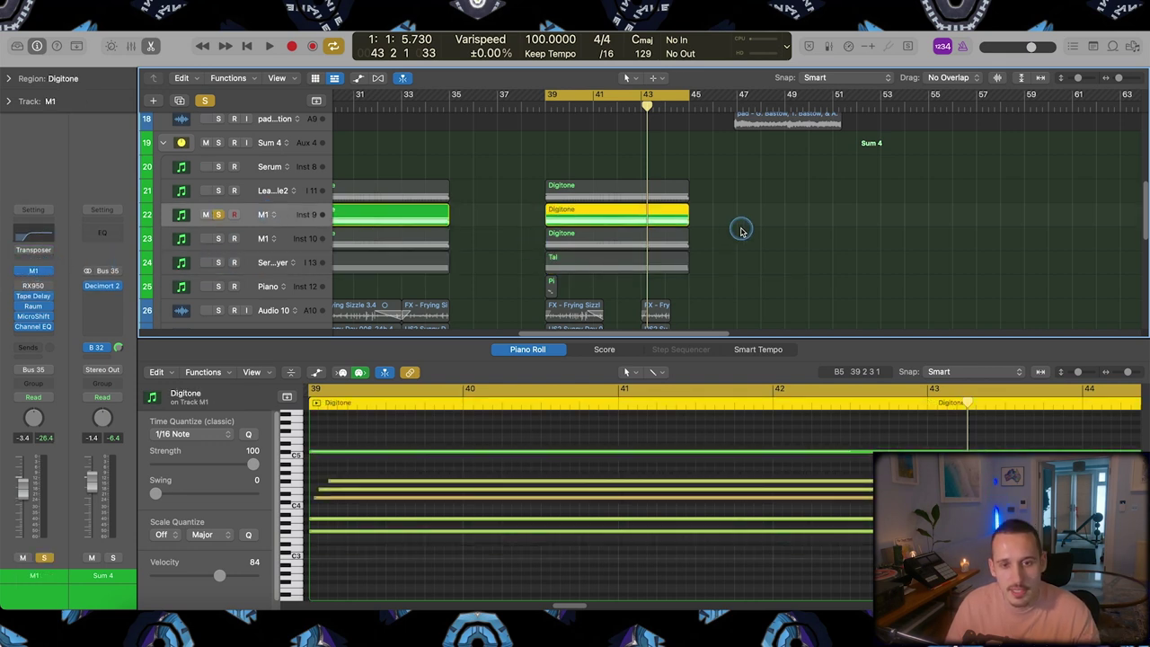
pyautogui.press('space')
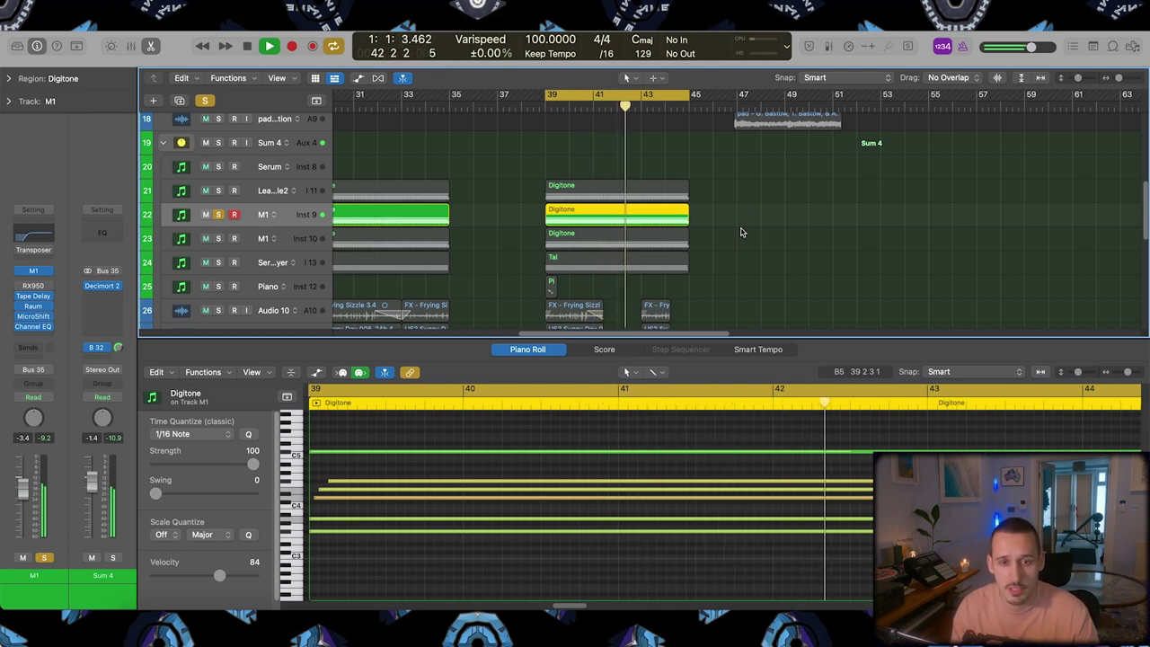
pyautogui.press('space')
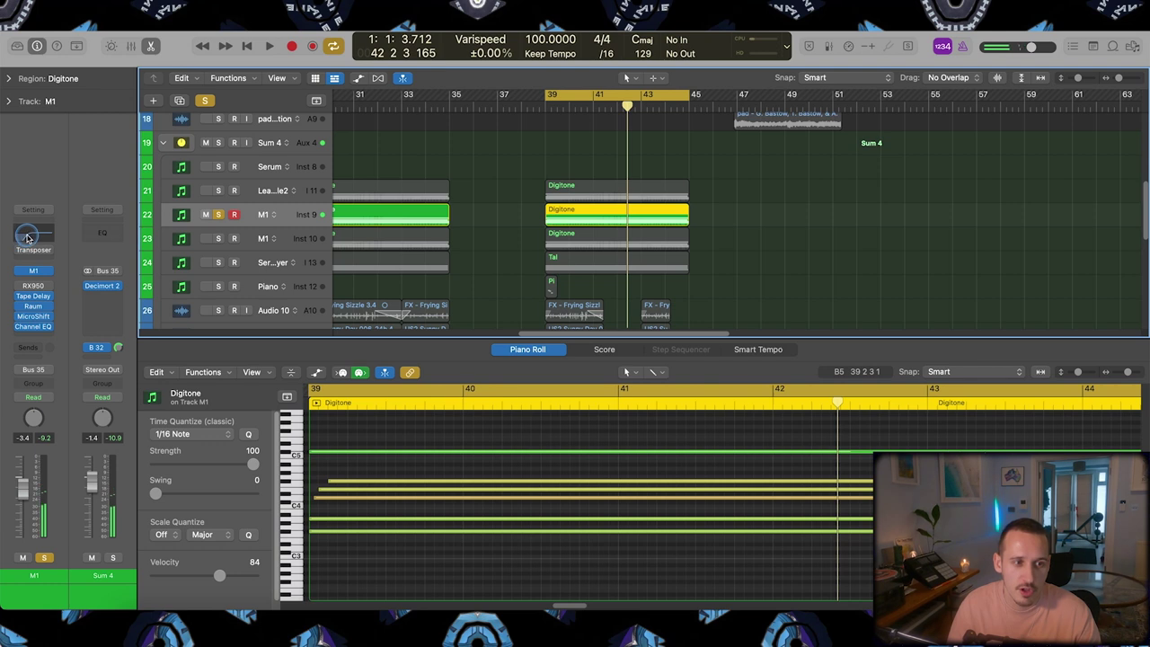
pyautogui.click(32, 298)
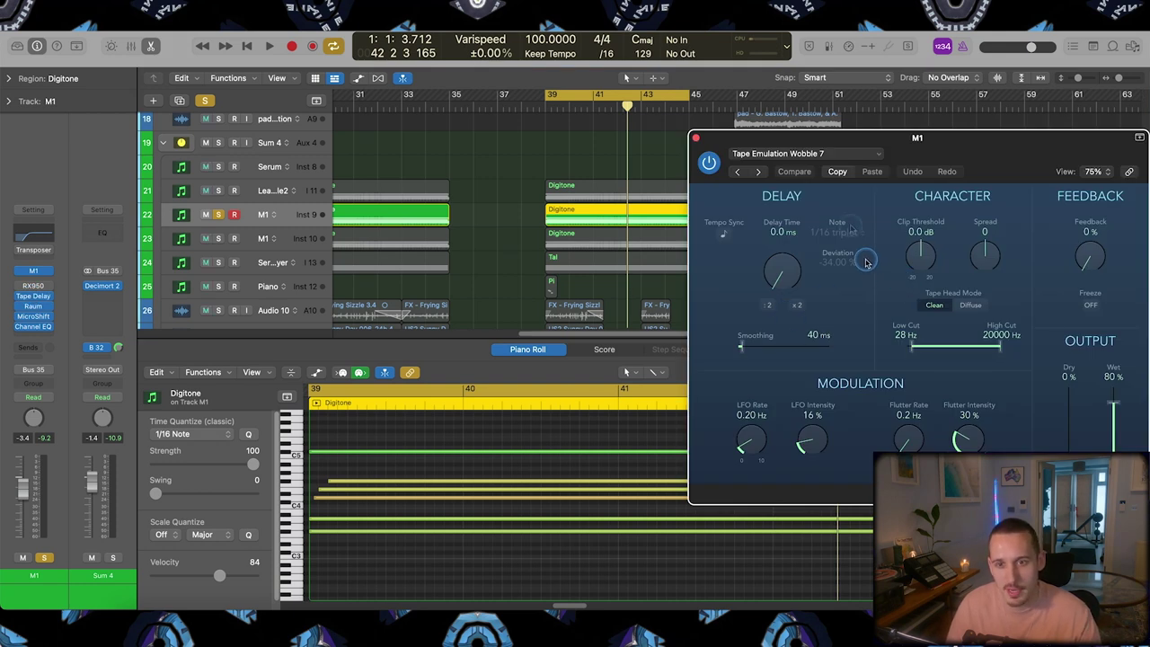
pyautogui.click(696, 139)
# Step: Solo Lead Warble2 alongside the Inst 9 M1 track and toggle the M1 solo during playback to compare the layers
pyautogui.click(217, 191)
pyautogui.press('space')
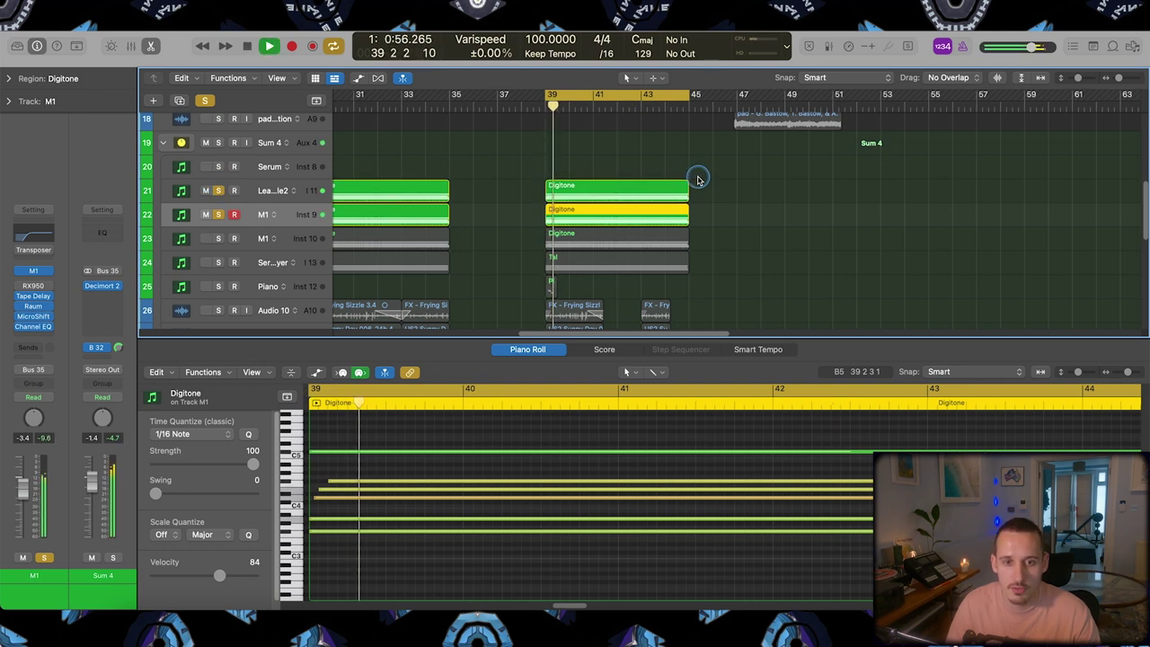
pyautogui.click(219, 214)
pyautogui.click(218, 215)
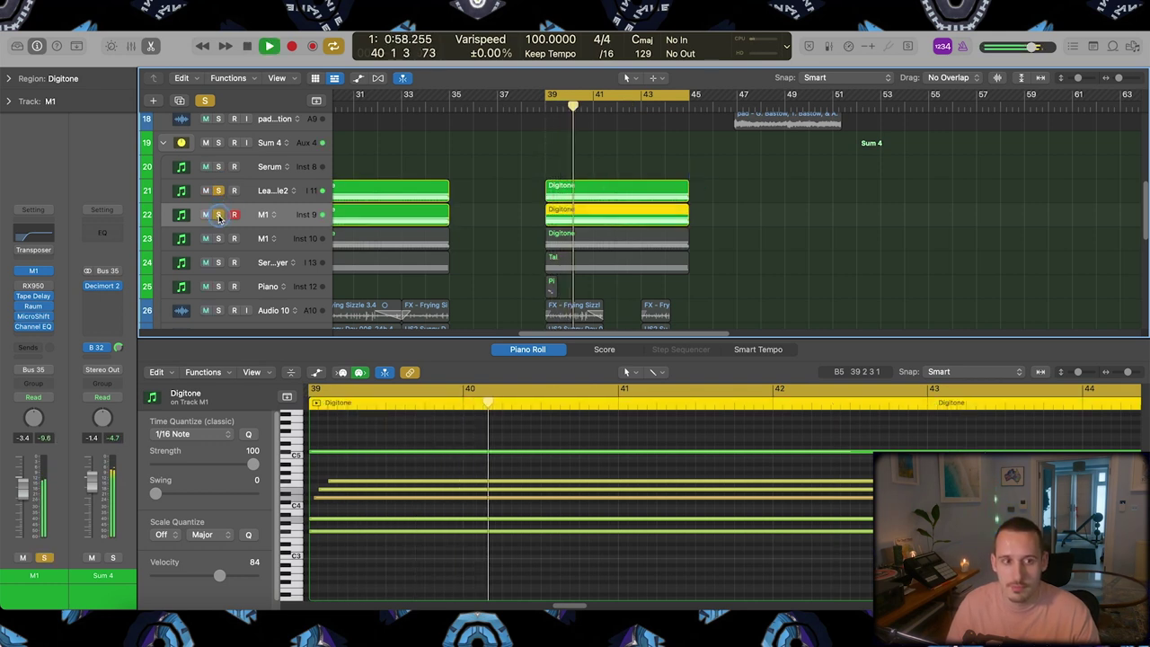
pyautogui.click(218, 217)
pyautogui.click(218, 216)
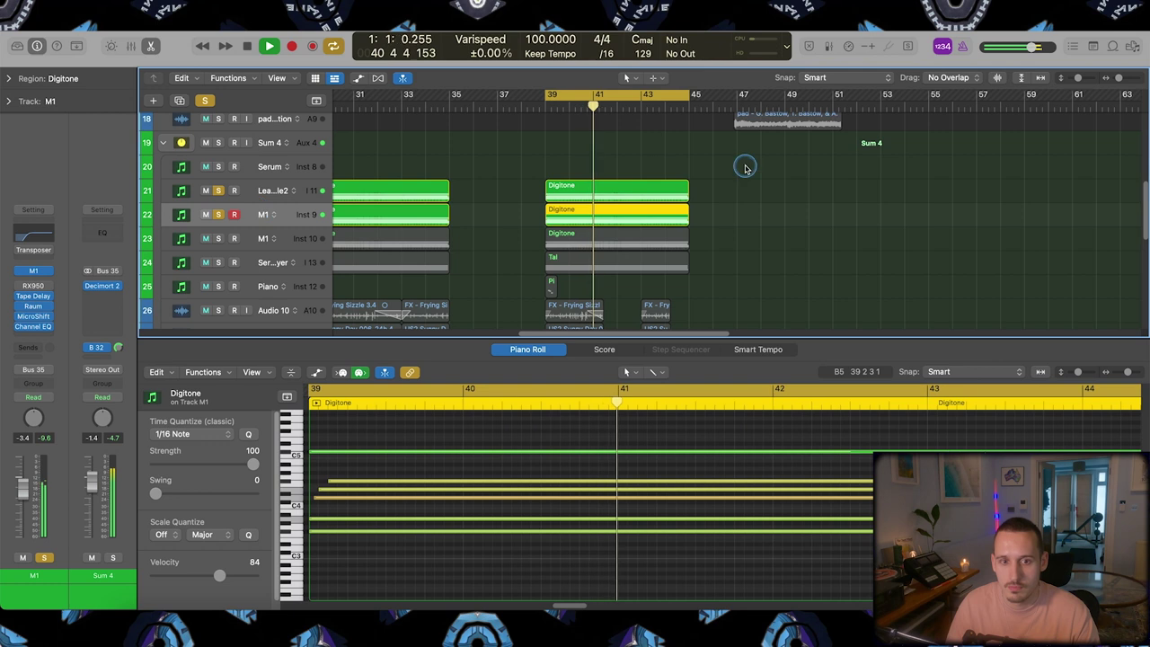
pyautogui.press('space')
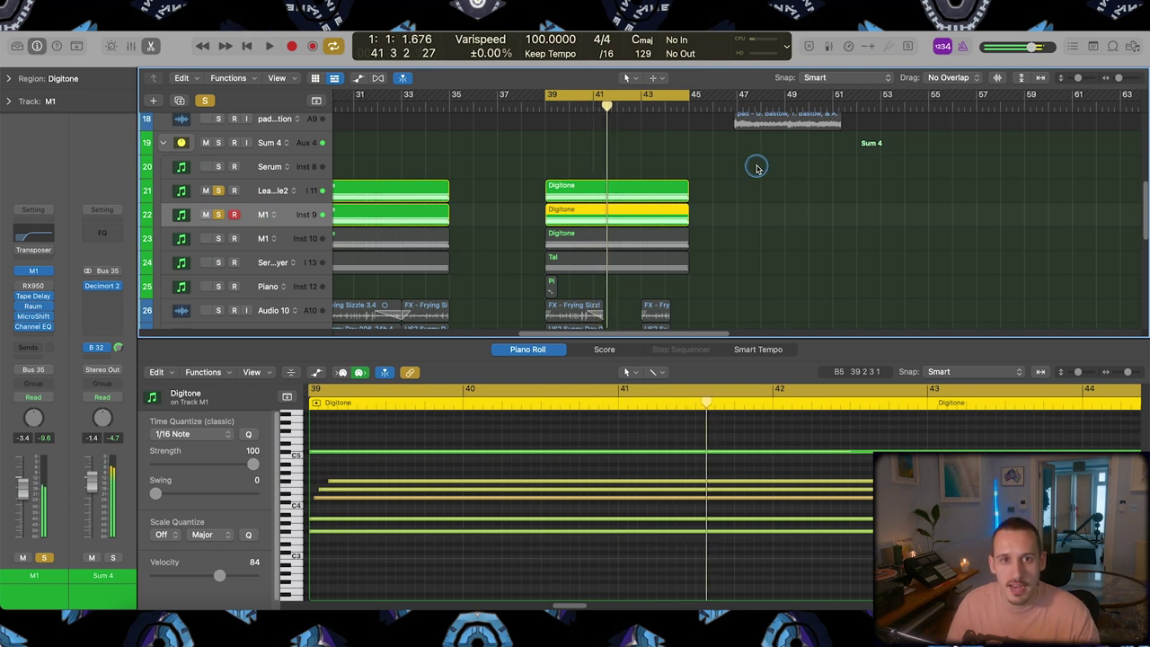
# Step: Solo only the Inst 10 M1 track and play it by itself
pyautogui.click(218, 238)
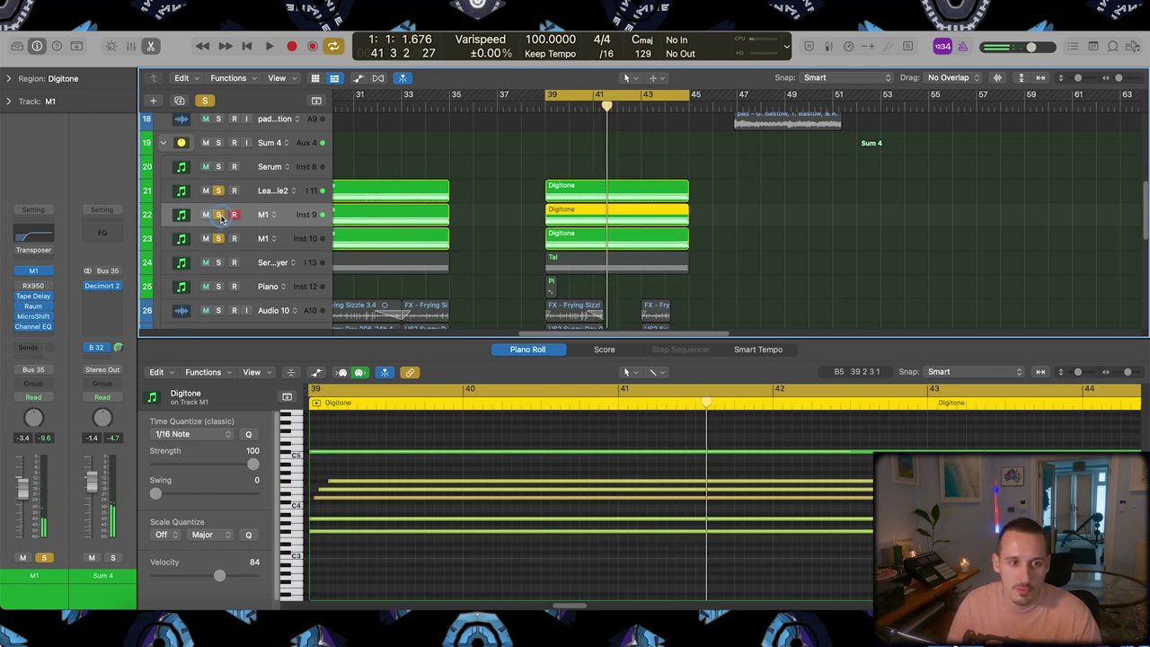
pyautogui.click(218, 215)
pyautogui.click(218, 191)
pyautogui.rightClick(273, 239)
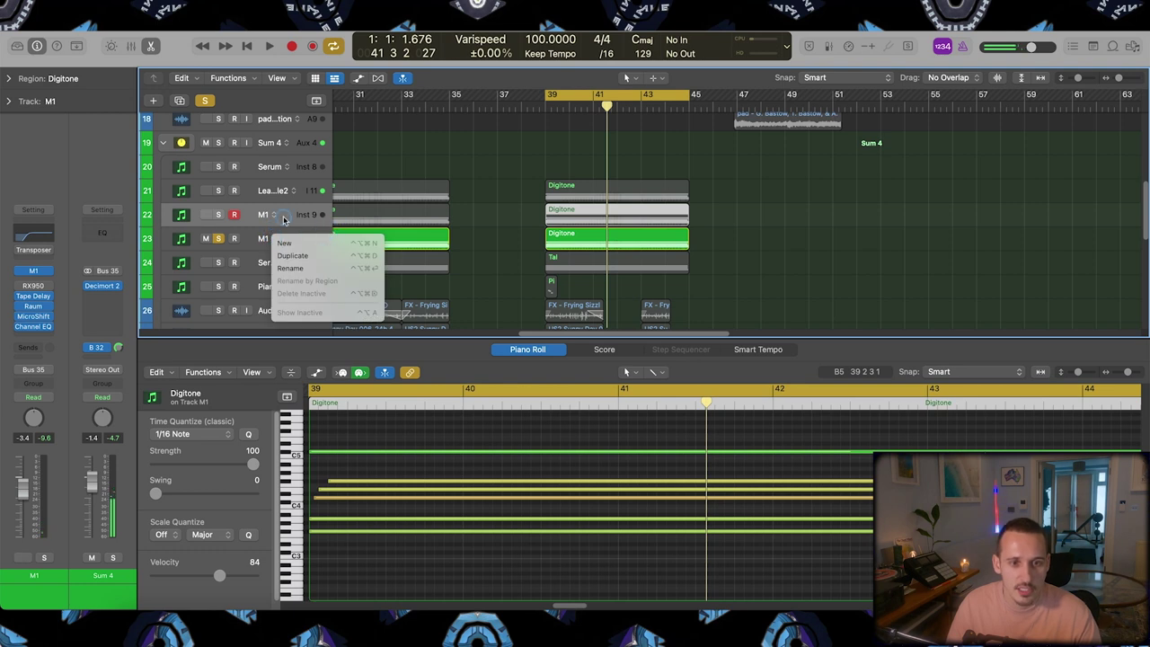
pyautogui.click(284, 219)
pyautogui.click(279, 239)
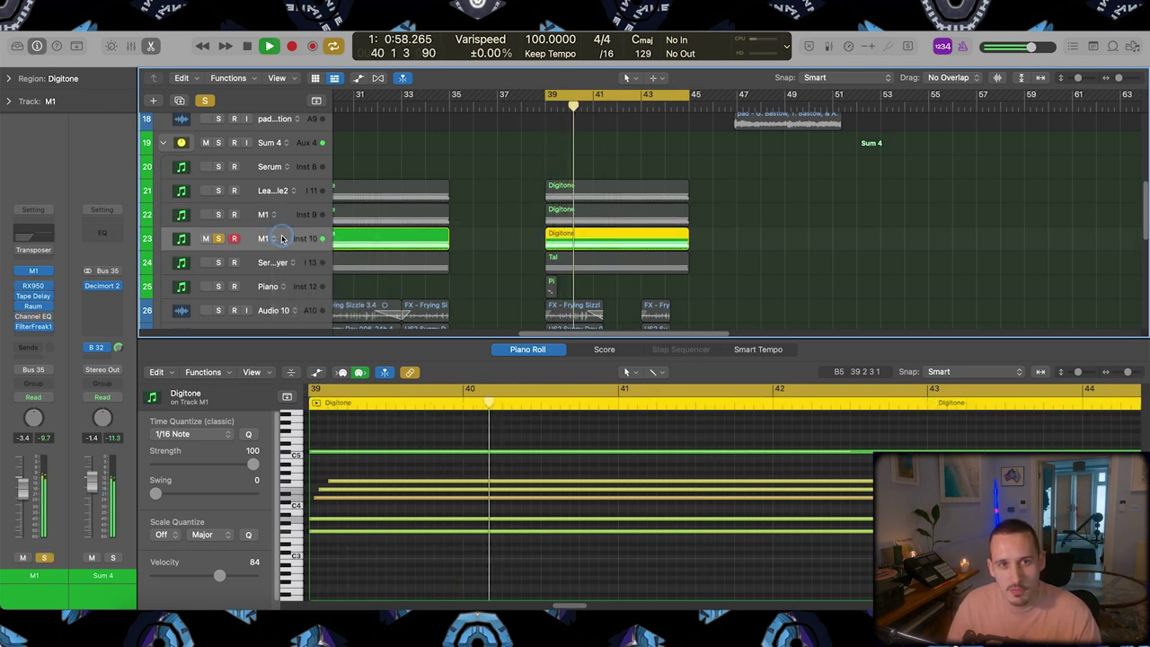
pyautogui.press('space')
# Step: Add Lead Warble2 and the Inst 9 M1 to the soloed tracks and play all three pad layers together
pyautogui.moveTo(218, 214); pyautogui.dragTo(220, 192)
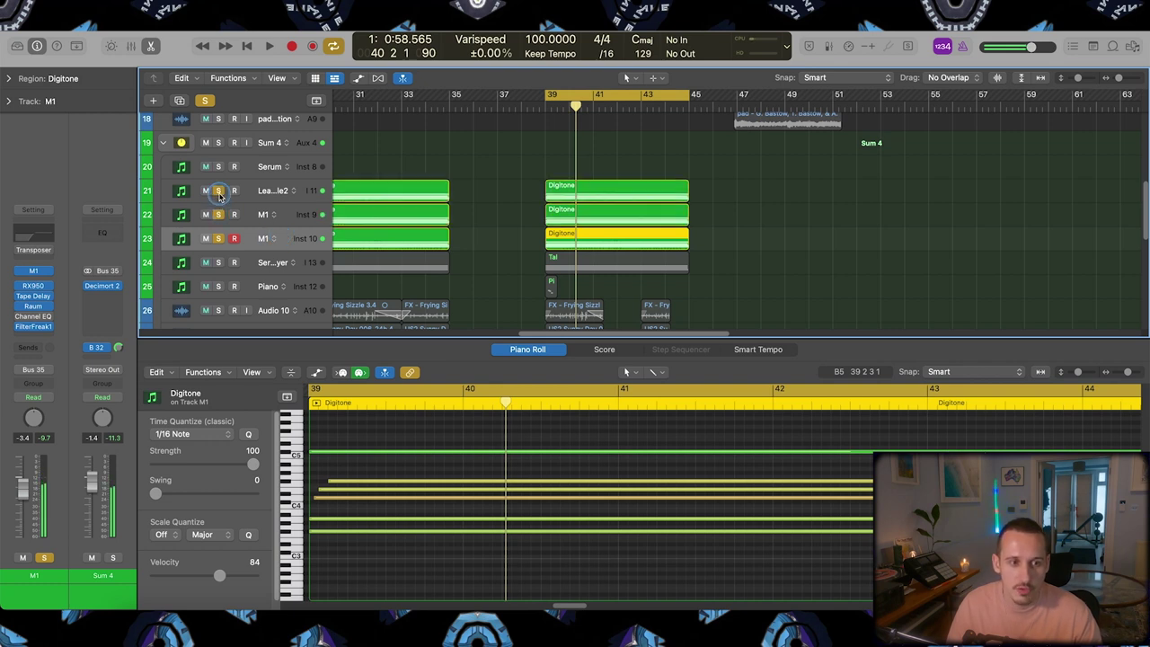
pyautogui.press('space')
pyautogui.click(287, 238)
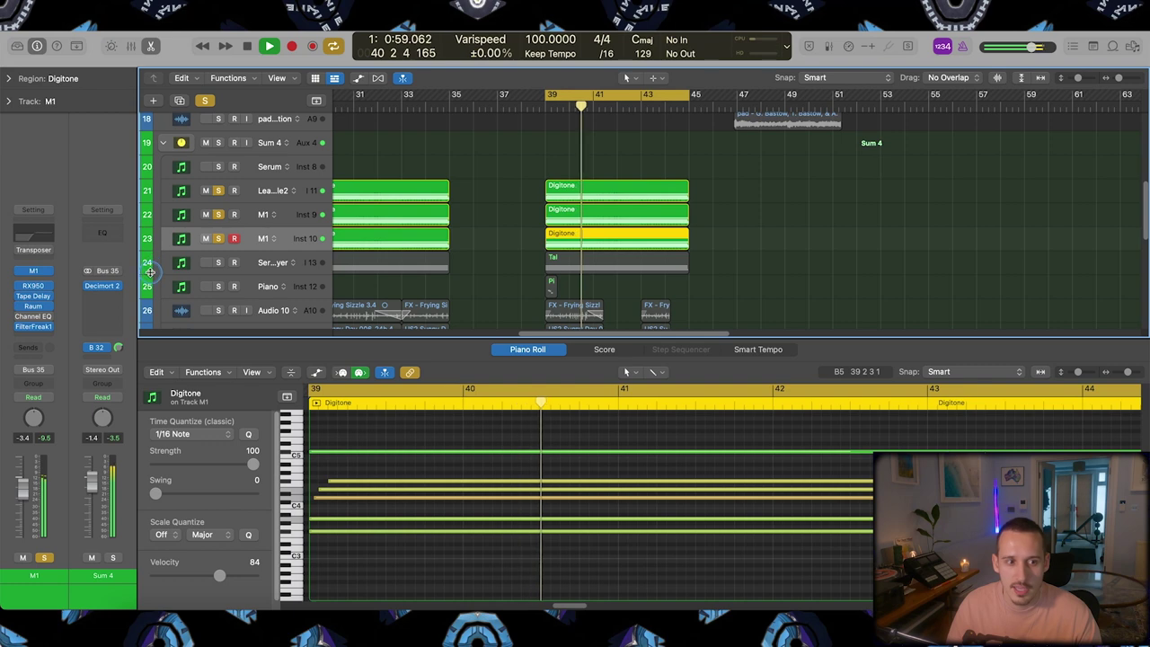
pyautogui.press('space')
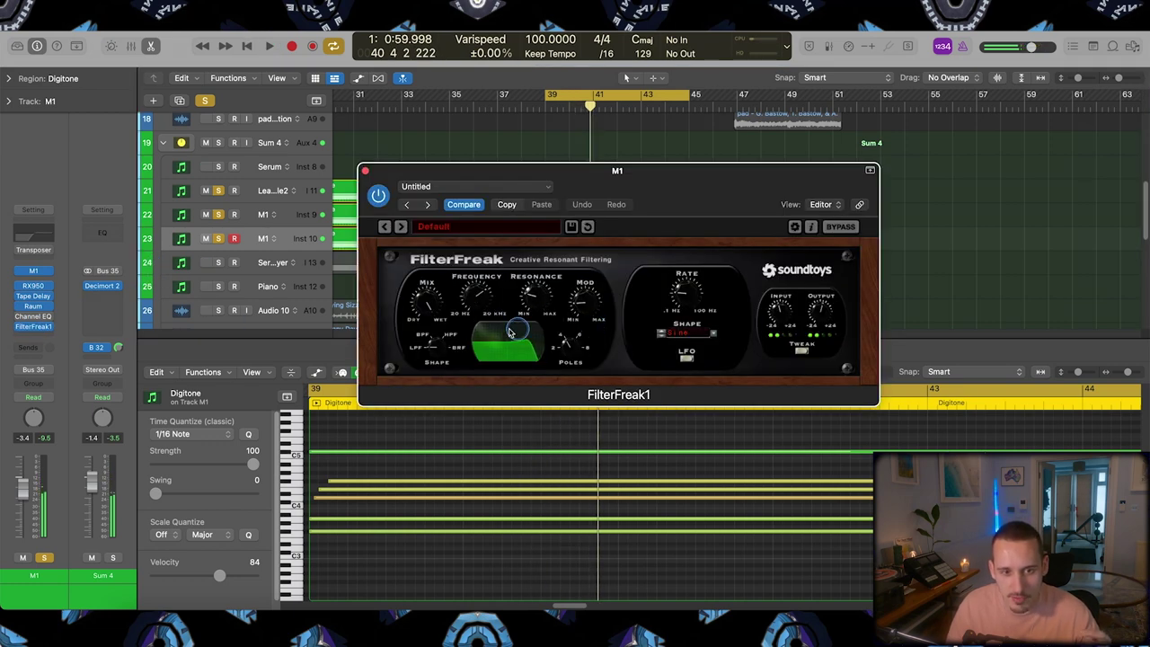
# Step: Inspect the FilterFreak1 effect on the Inst 10 M1 track and replay the three soloed pad layers
pyautogui.moveTo(678, 183); pyautogui.dragTo(720, 275)
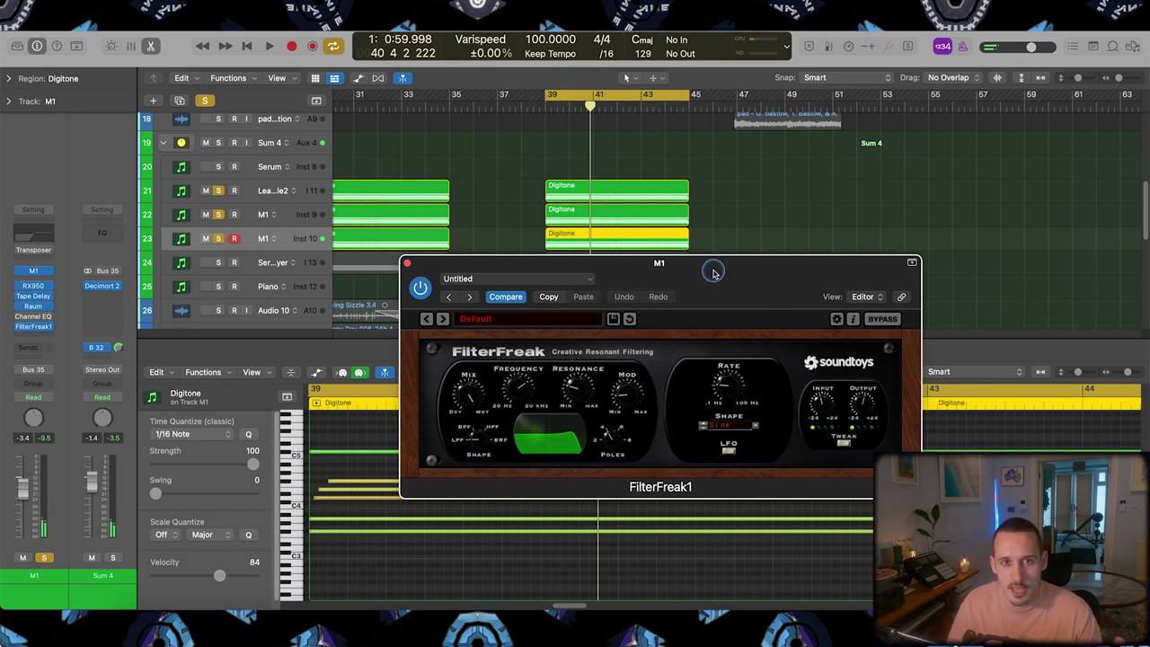
pyautogui.click(407, 264)
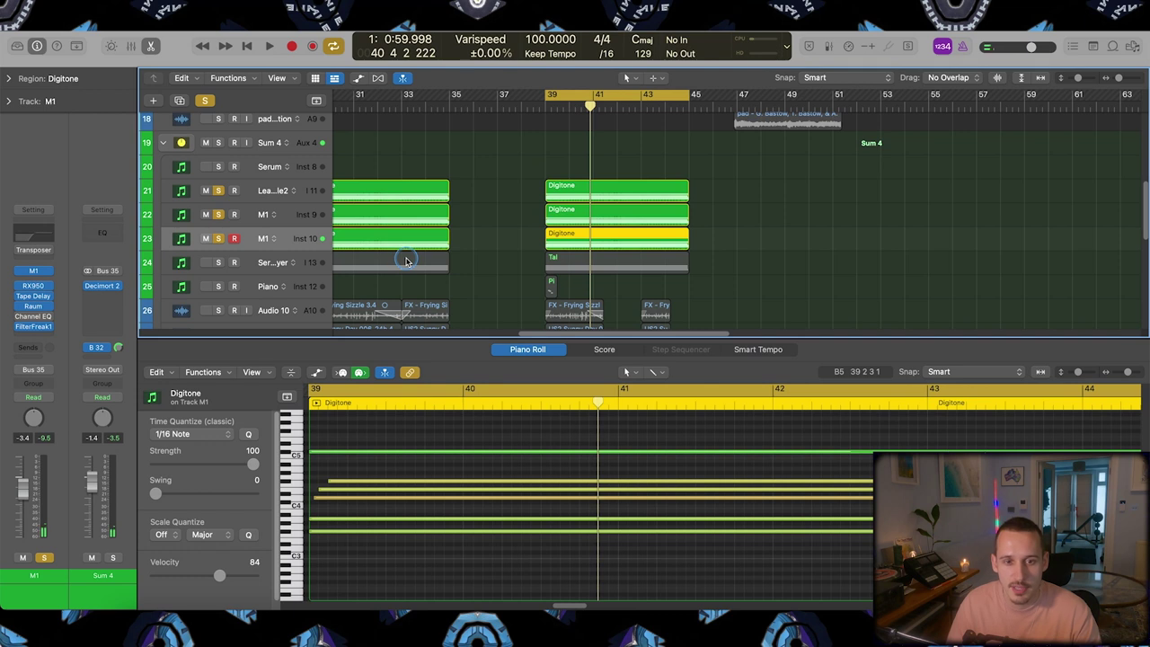
pyautogui.press('space')
pyautogui.scroll(-1, 391, 235)
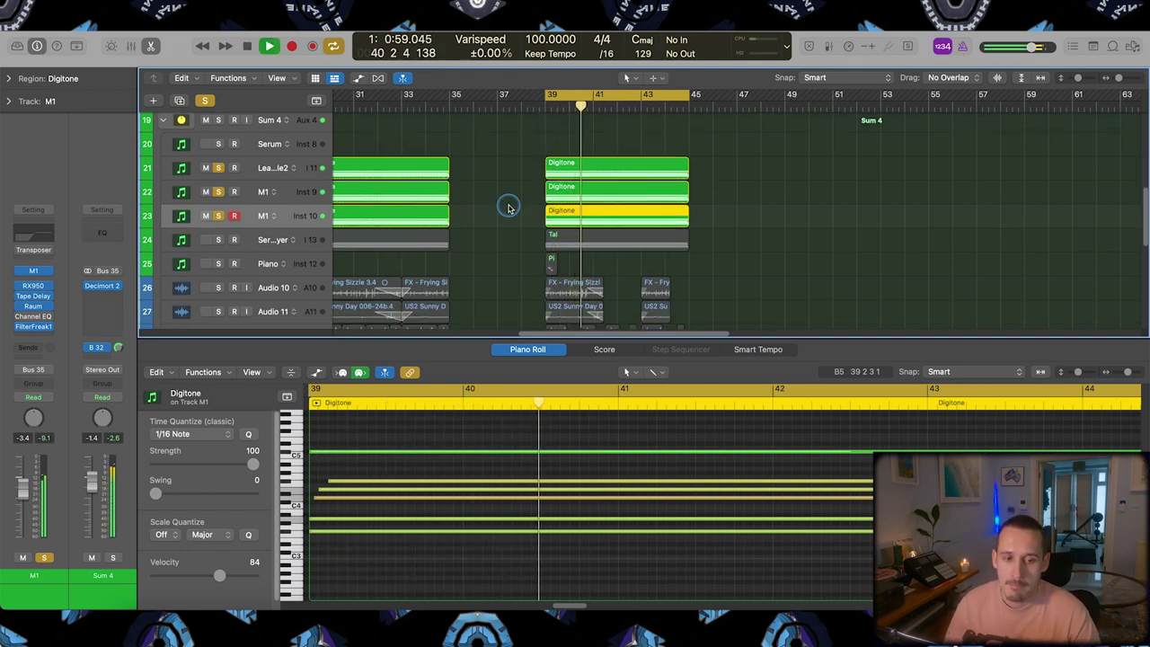
pyautogui.press('space')
# Step: Compare the notes of the Digitone regions with those of the Tal region in the piano roll
pyautogui.click(568, 190)
pyautogui.click(581, 170)
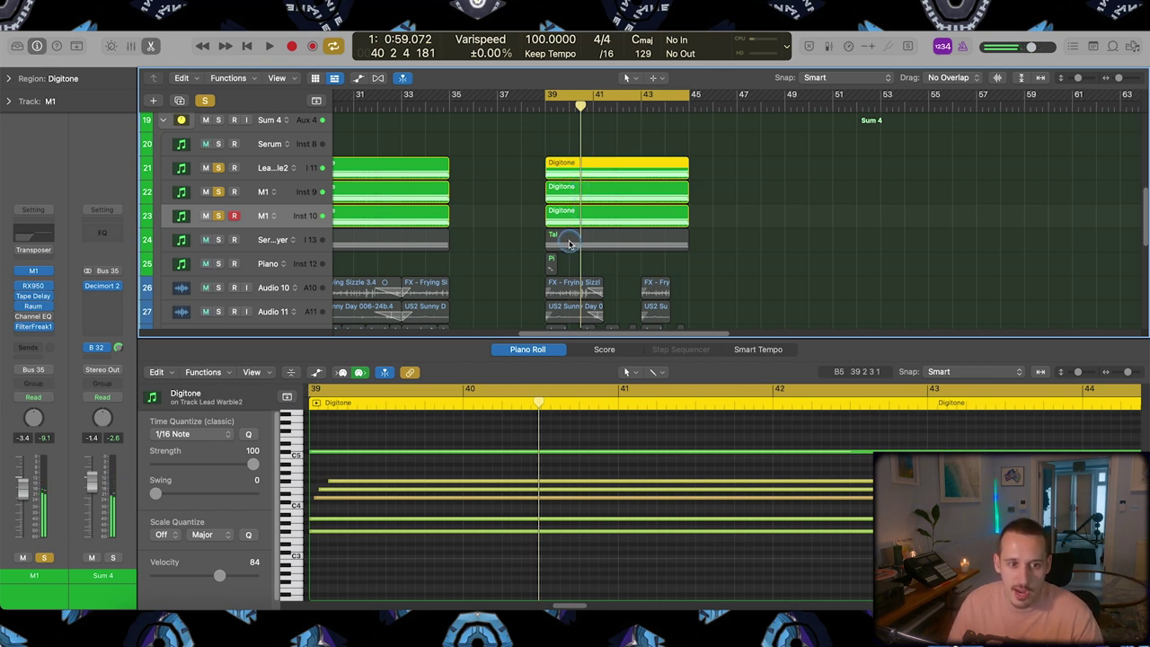
pyautogui.click(569, 244)
# Step: Solo only the Serum - Layer track, play its Tal region, and show its channel strip
pyautogui.click(219, 240)
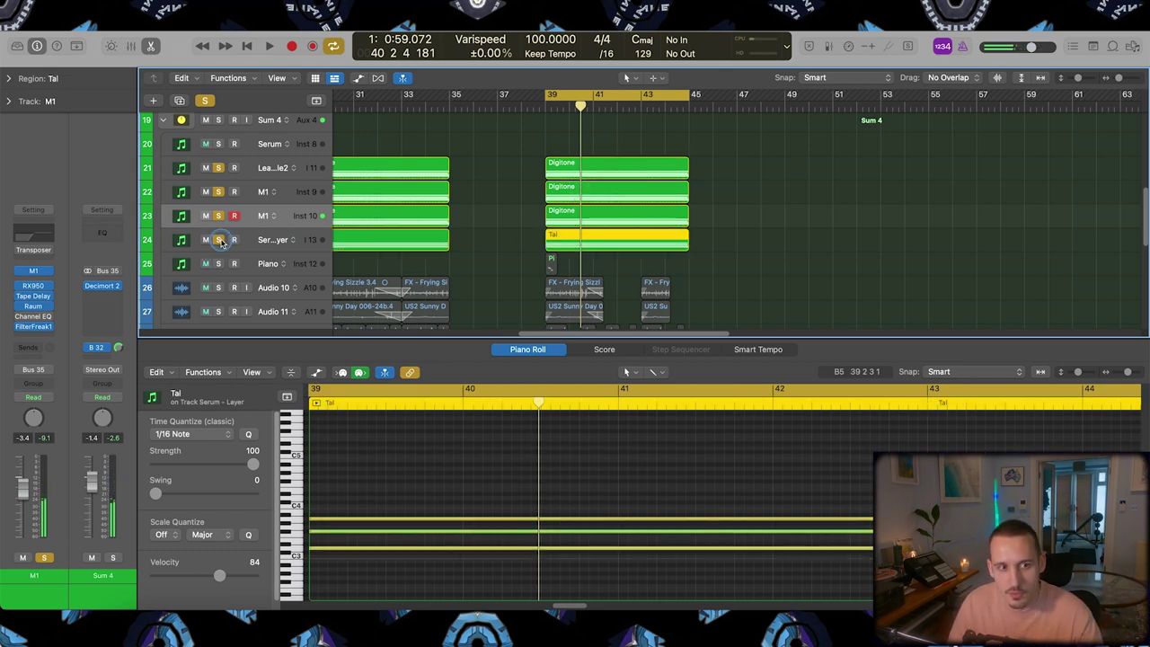
pyautogui.click(218, 216)
pyautogui.click(219, 191)
pyautogui.click(218, 168)
pyautogui.press('space')
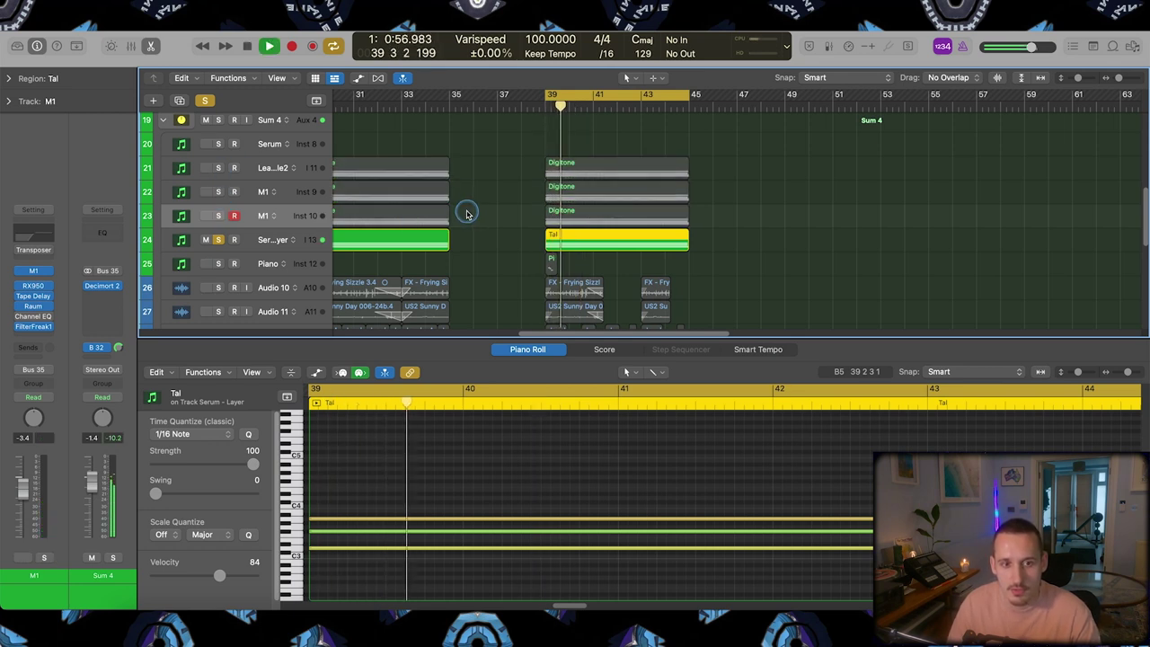
pyautogui.click(266, 239)
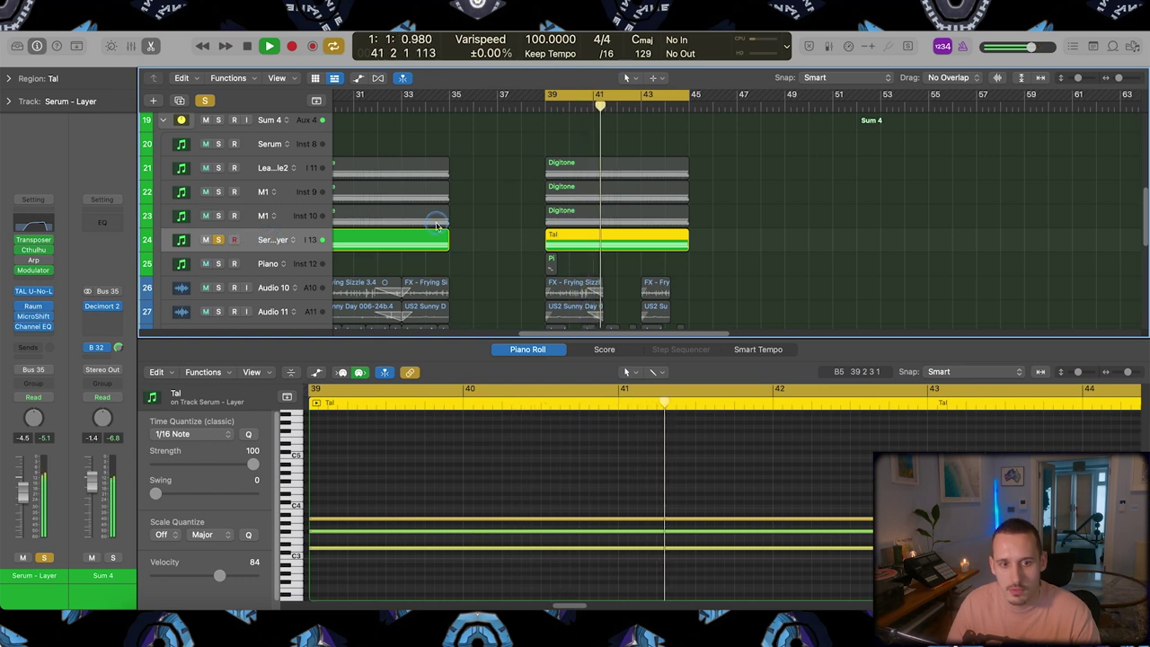
pyautogui.press('super+Up')
pyautogui.press('space')
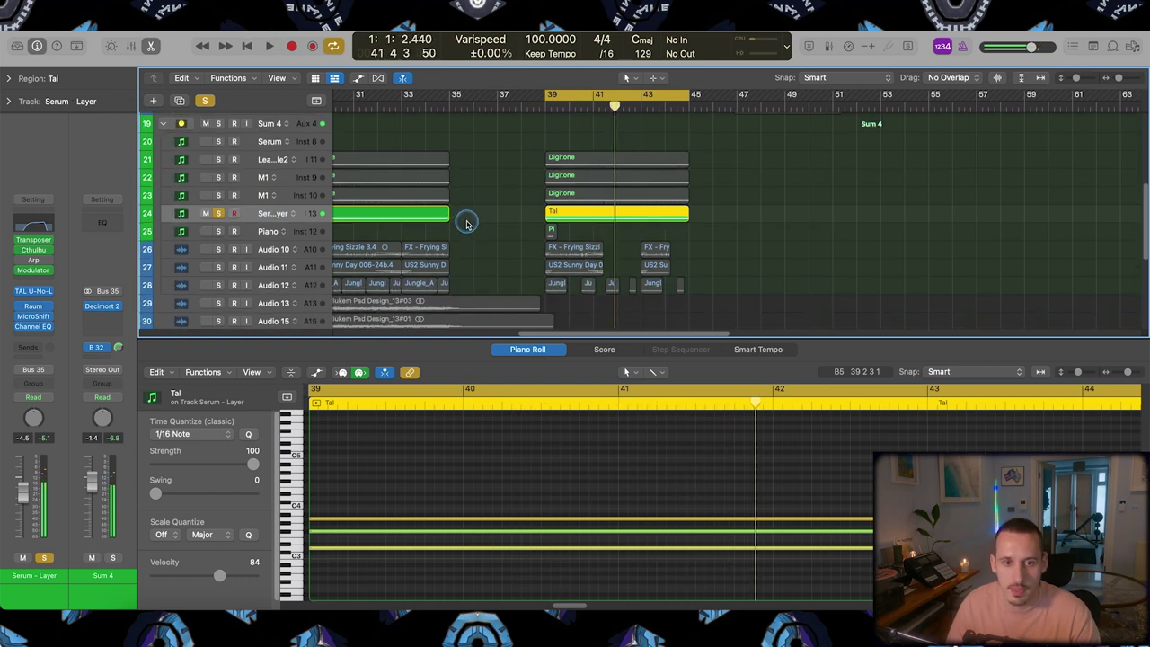
# Step: Examine the TAL-U-NO-LX synth settings and the Modulator LFO on the Serum - Layer track
pyautogui.click(33, 293)
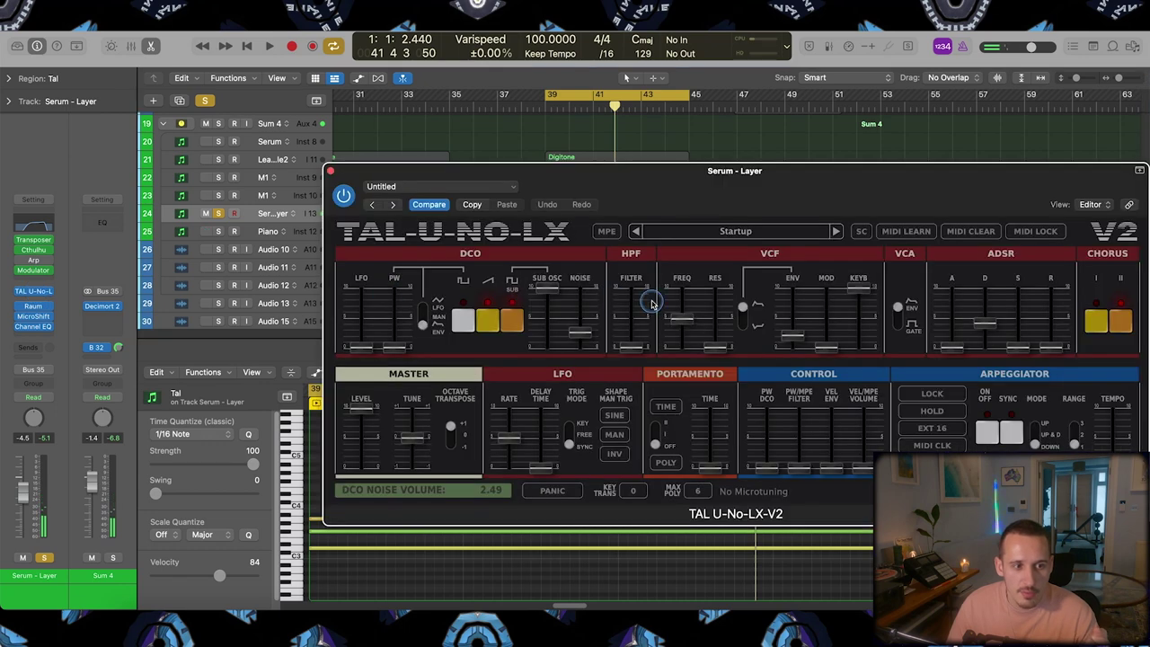
pyautogui.moveTo(690, 197); pyautogui.dragTo(690, 220)
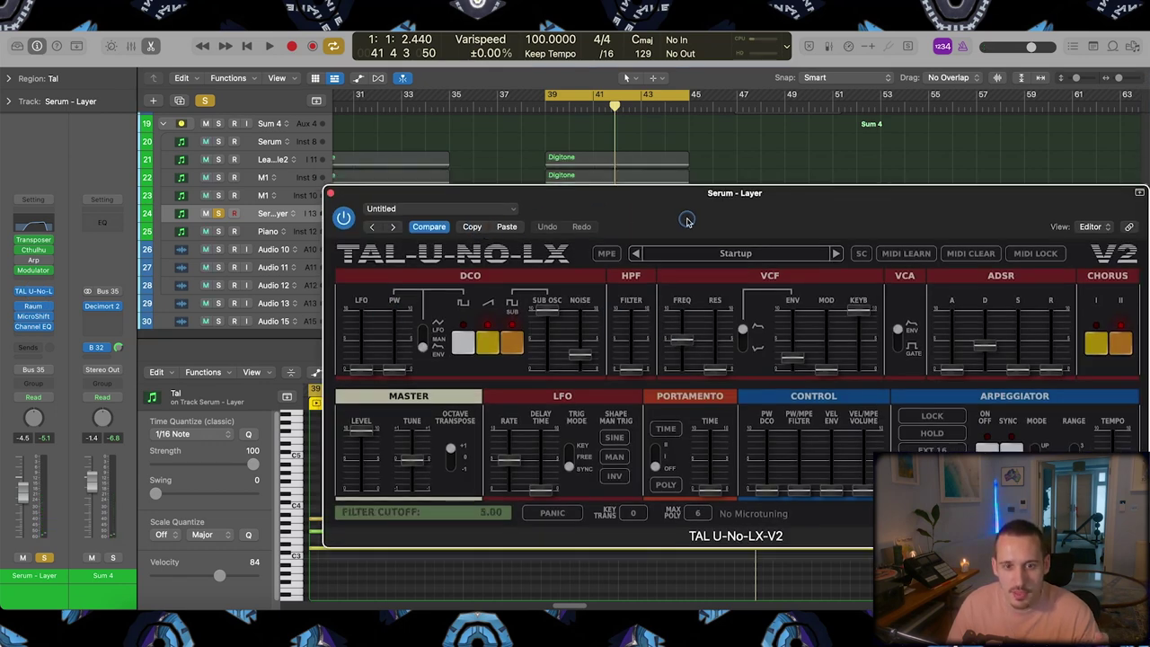
pyautogui.click(35, 272)
pyautogui.moveTo(575, 320); pyautogui.dragTo(329, 209)
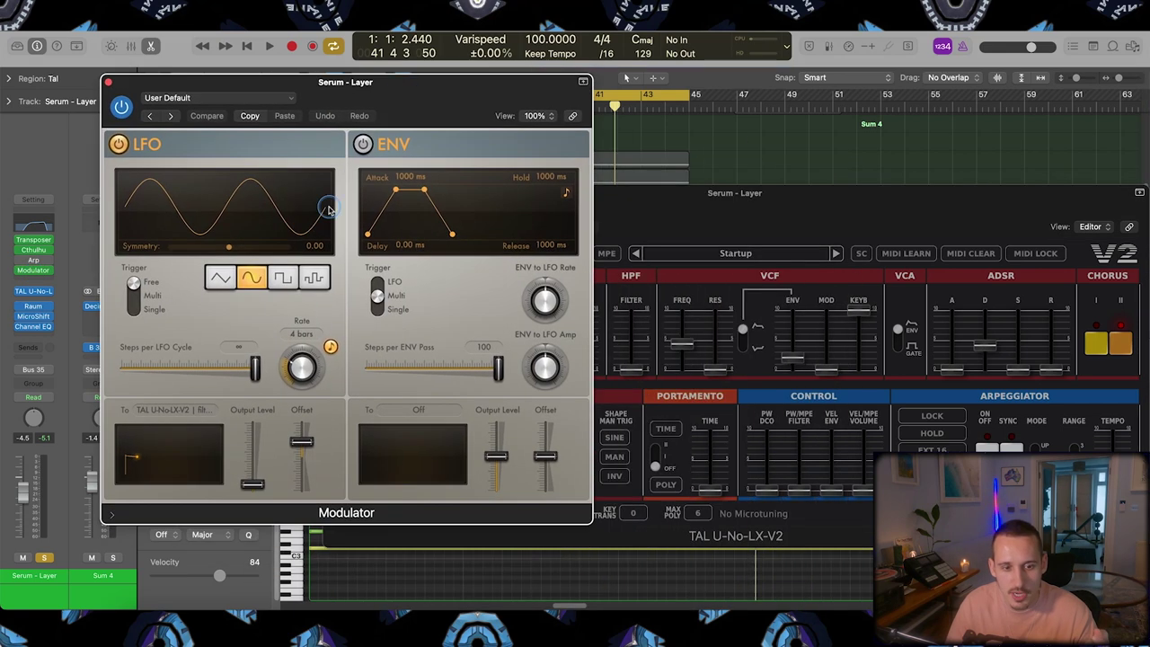
pyautogui.click(108, 83)
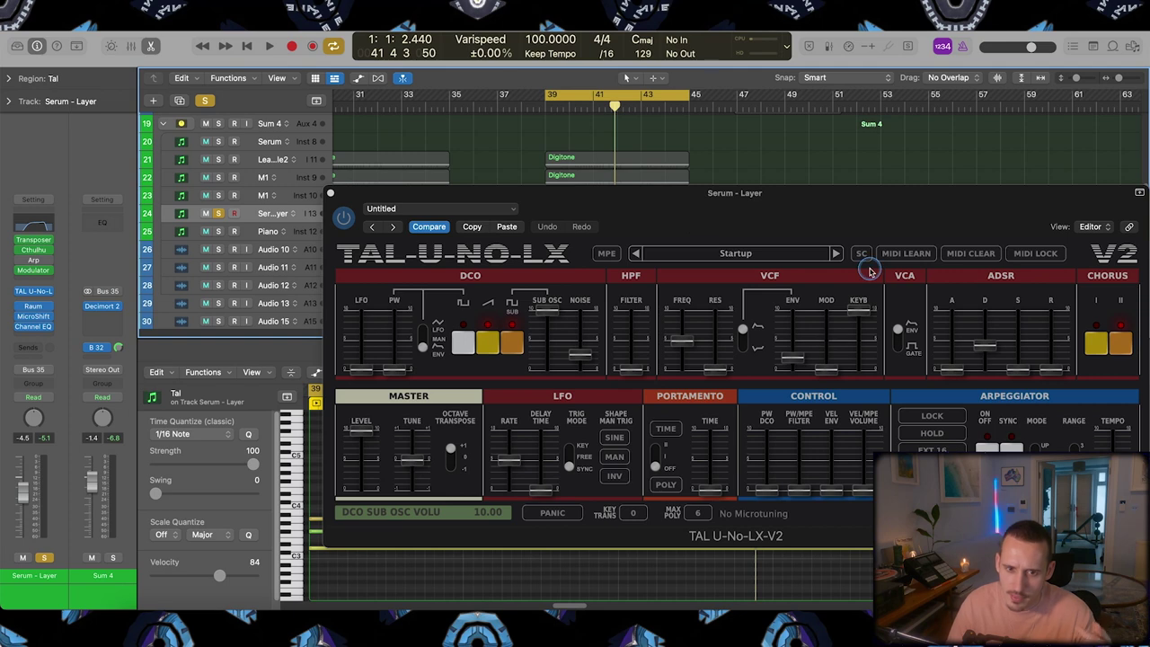
pyautogui.moveTo(854, 211); pyautogui.dragTo(787, 282)
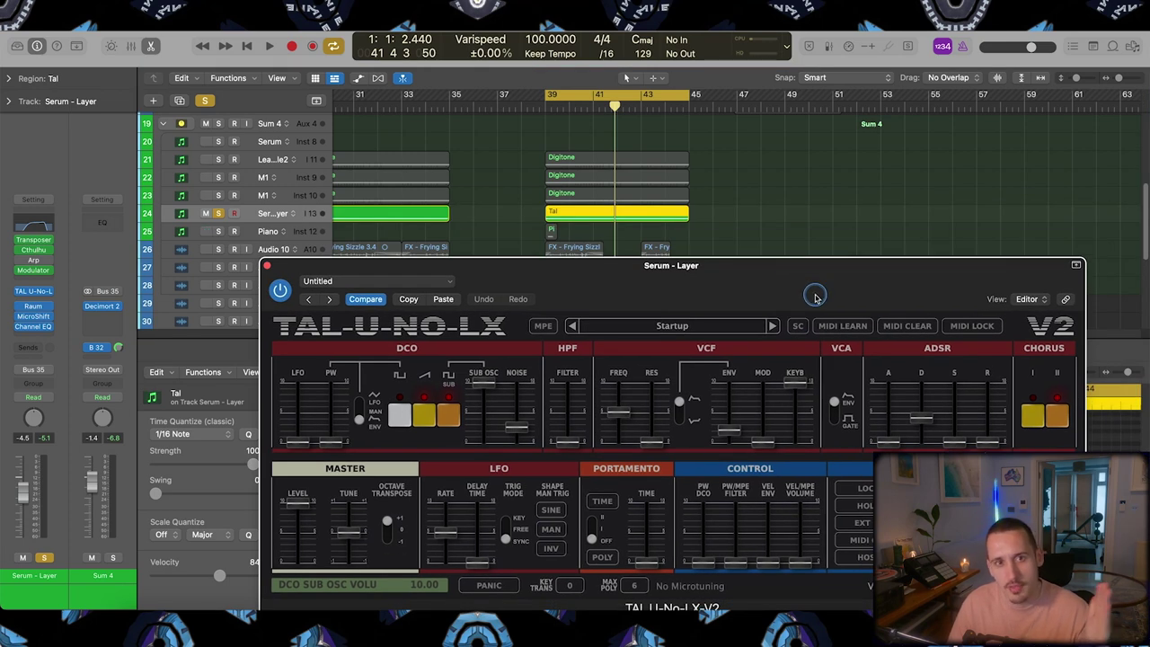
# Step: Play the Serum - Layer track while reviewing the synth's envelope and filter controls, and close the synth
pyautogui.press('space')
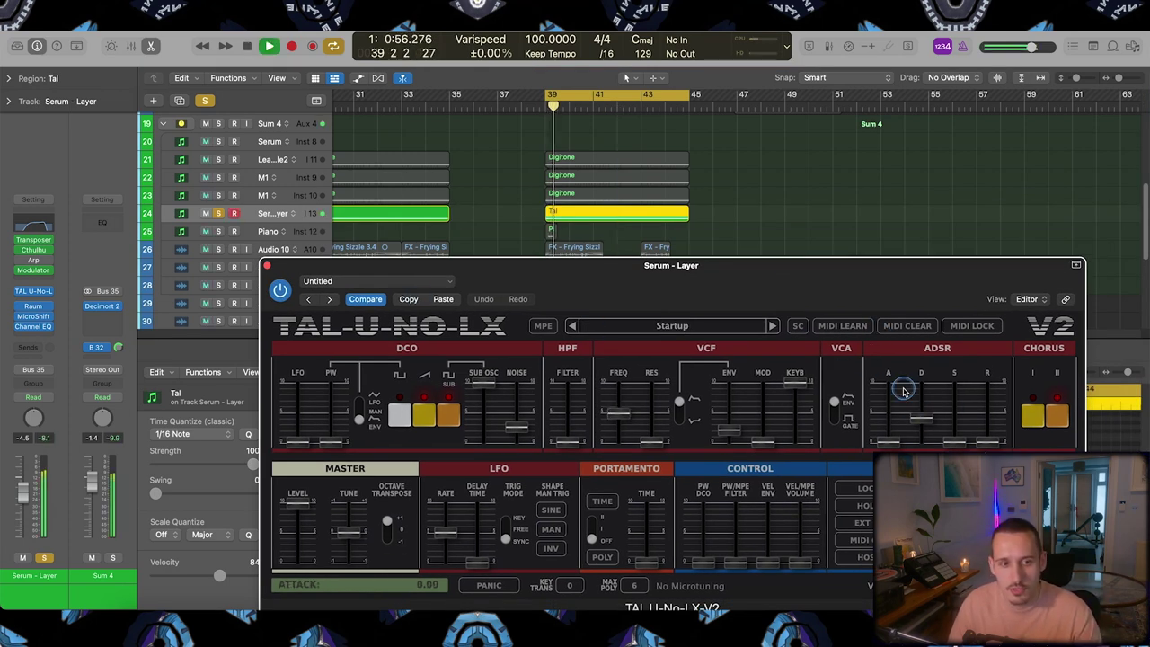
pyautogui.moveTo(921, 418)
pyautogui.mouseDown()
pyautogui.moveTo(923, 401)
pyautogui.moveTo(922, 419)
pyautogui.mouseUp()
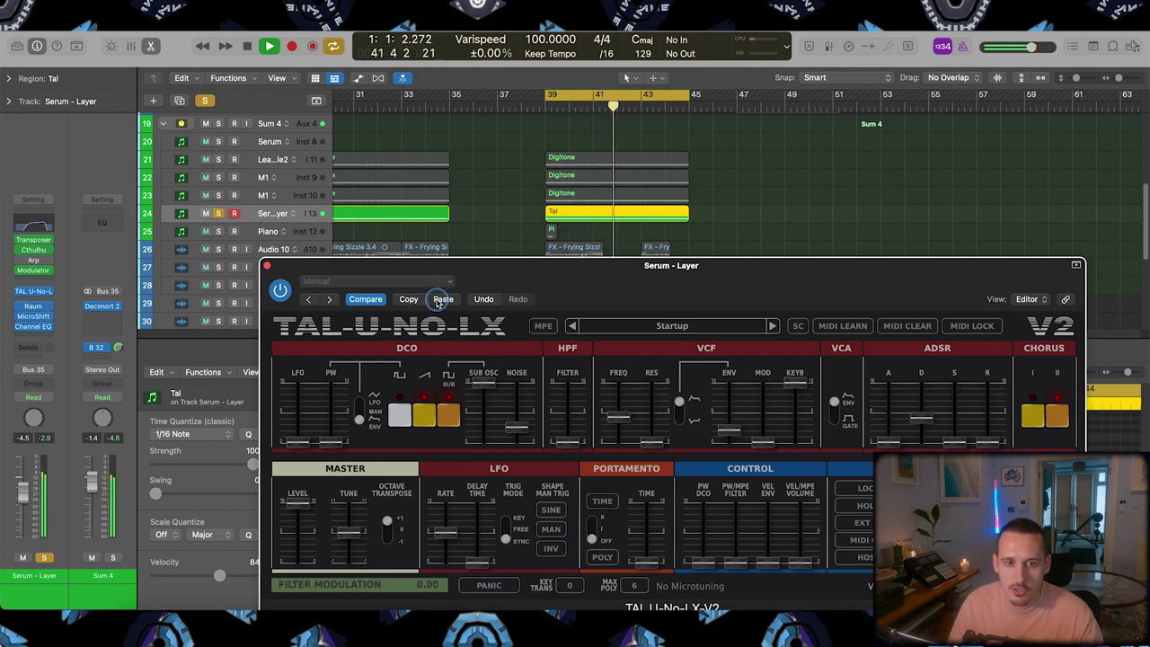
pyautogui.press('space')
pyautogui.click(265, 265)
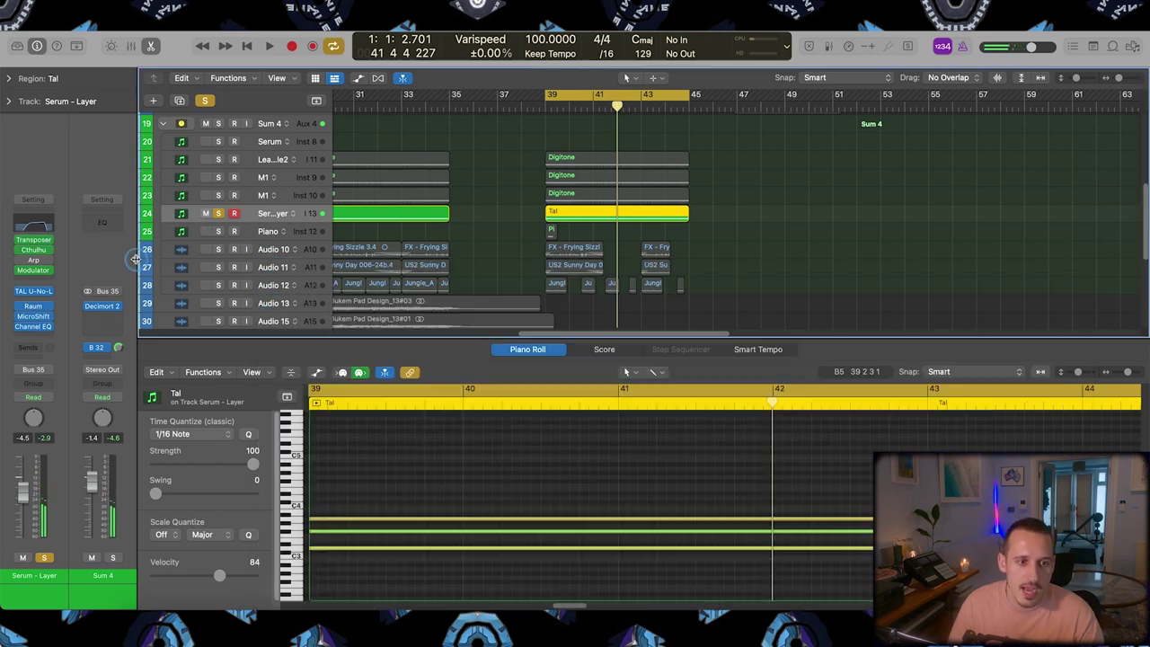
# Step: Inspect the Cthulhu arpeggiator's Nice Pad Arp pattern and rate control on the Serum - Layer track, and play the arpeggiated part
pyautogui.click(45, 250)
pyautogui.moveTo(636, 187); pyautogui.dragTo(979, 202)
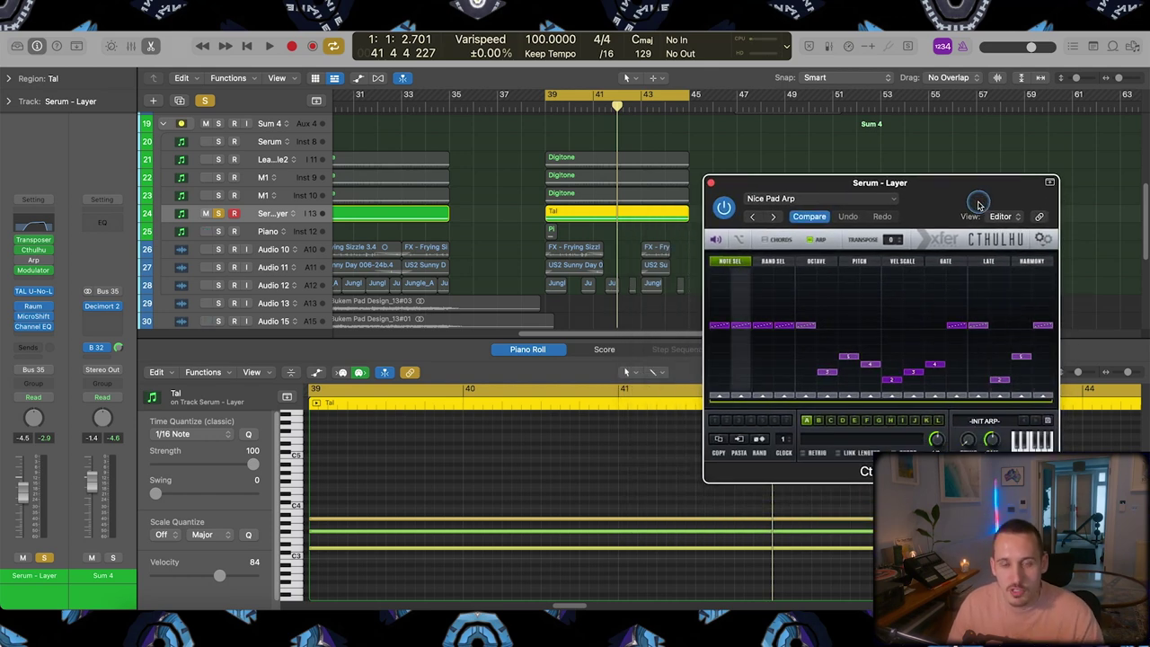
pyautogui.click(937, 439)
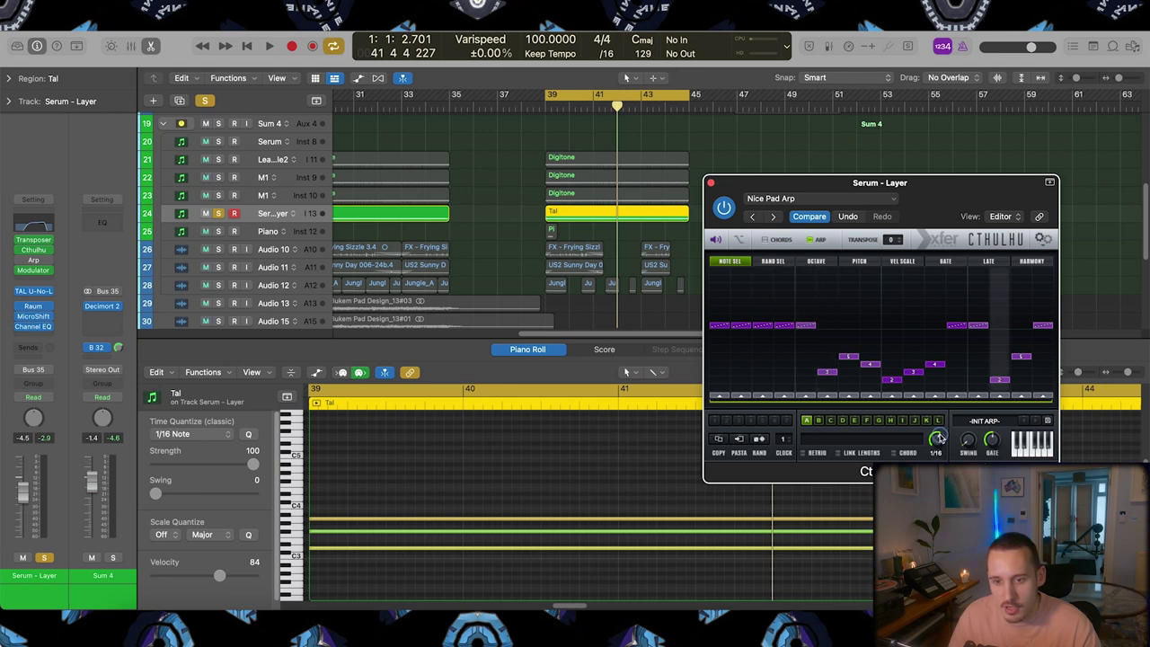
pyautogui.press('space')
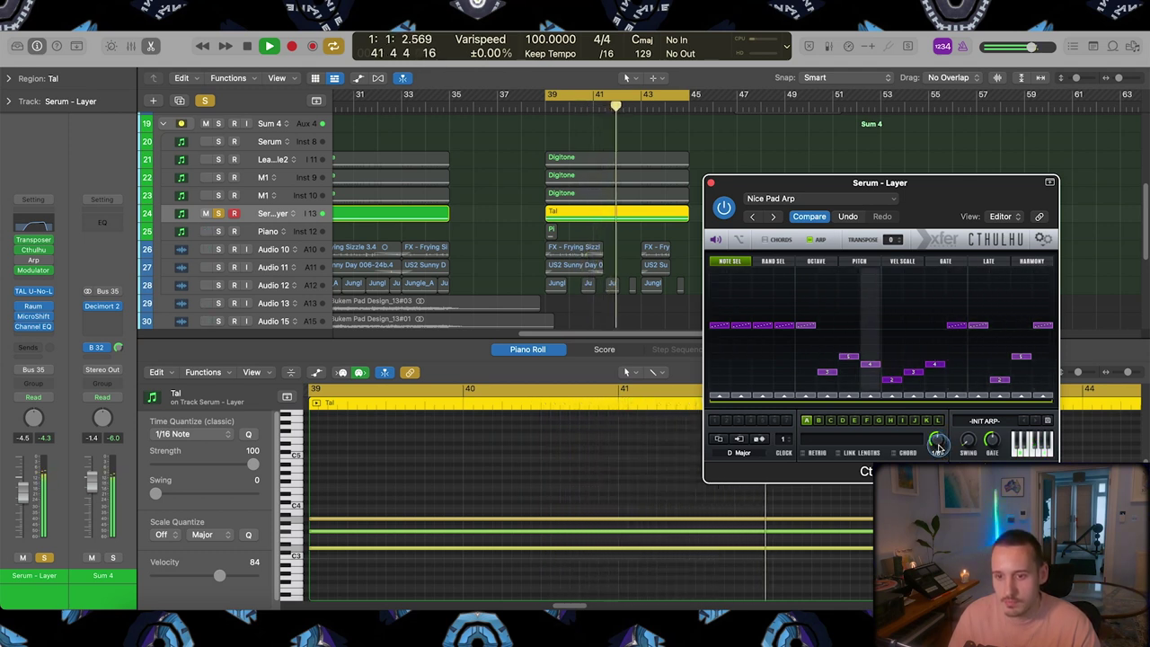
# Step: Stop playback, close the Cthulhu arpeggiator, and switch the solo from Serum - Layer to the Piano track
pyautogui.press('space')
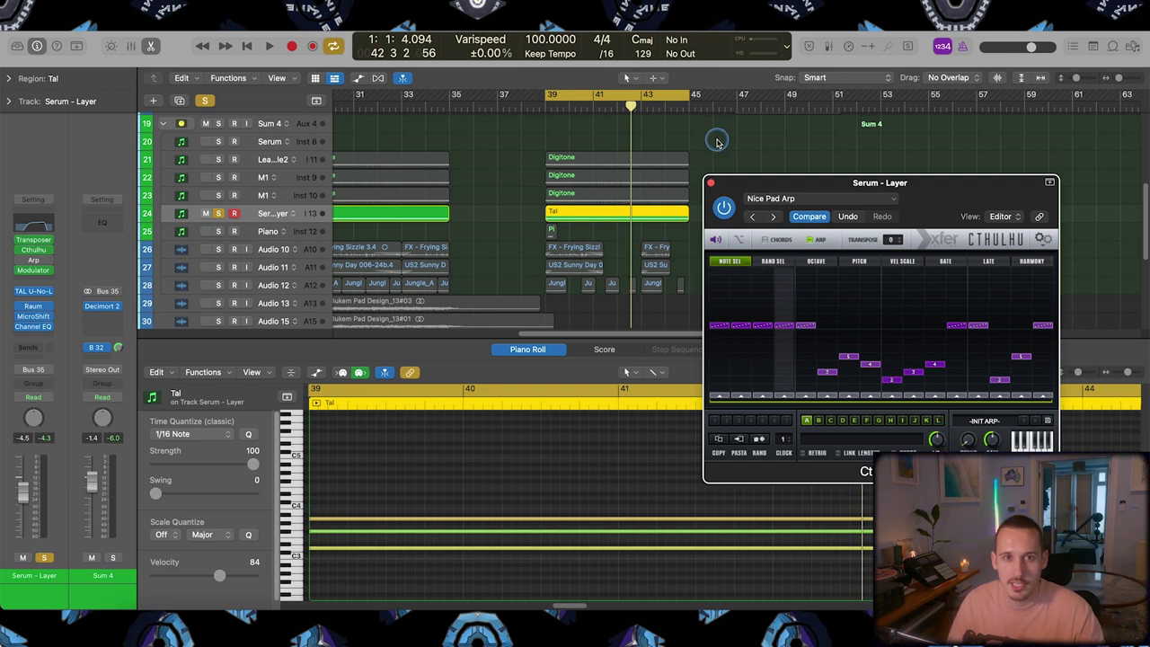
pyautogui.press('super+w')
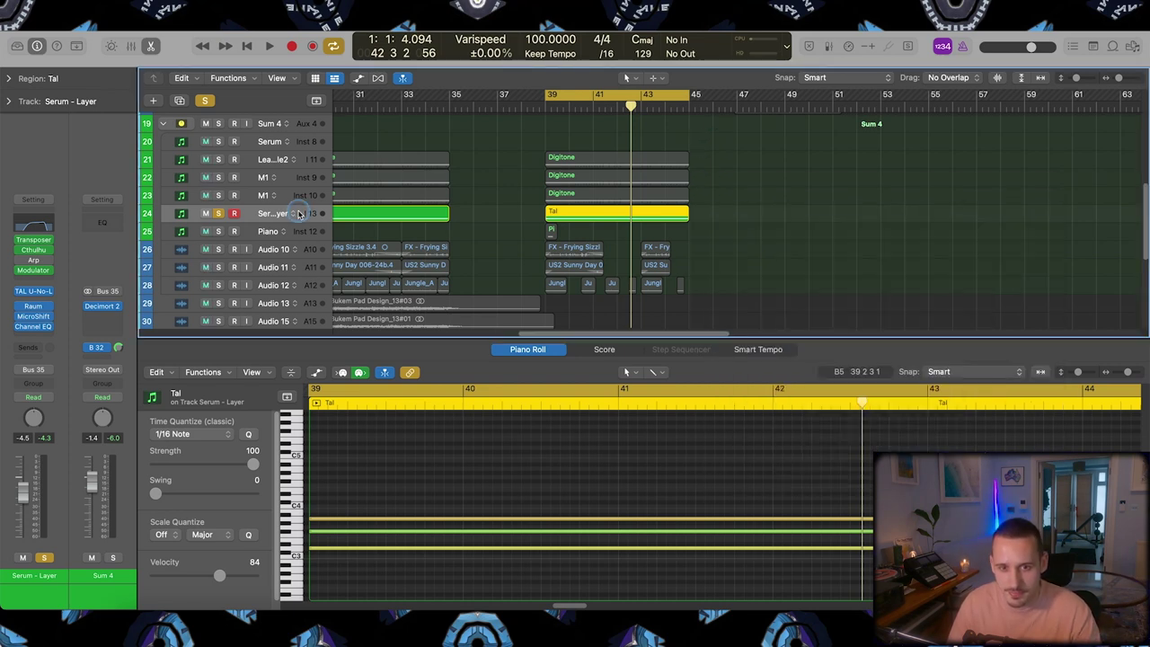
pyautogui.click(218, 214)
pyautogui.click(219, 231)
pyautogui.click(268, 232)
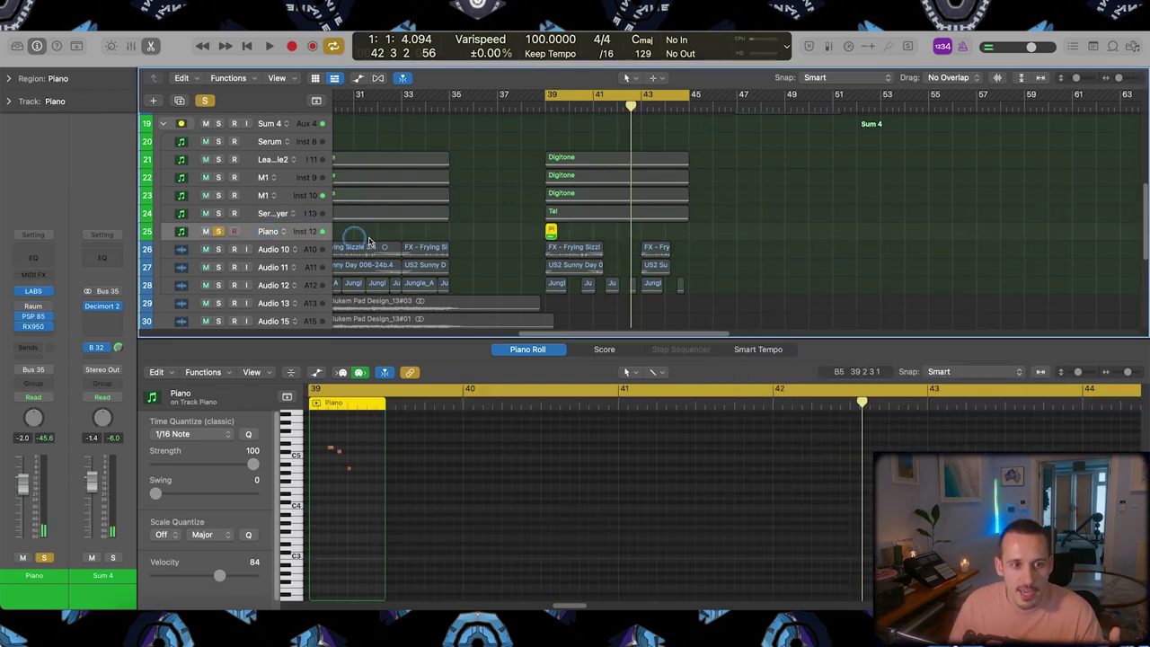
# Step: Examine the PSP 85 delay on the Piano track while playing the soloed part, and close the plug-in
pyautogui.click(57, 316)
pyautogui.moveTo(730, 202); pyautogui.dragTo(772, 334)
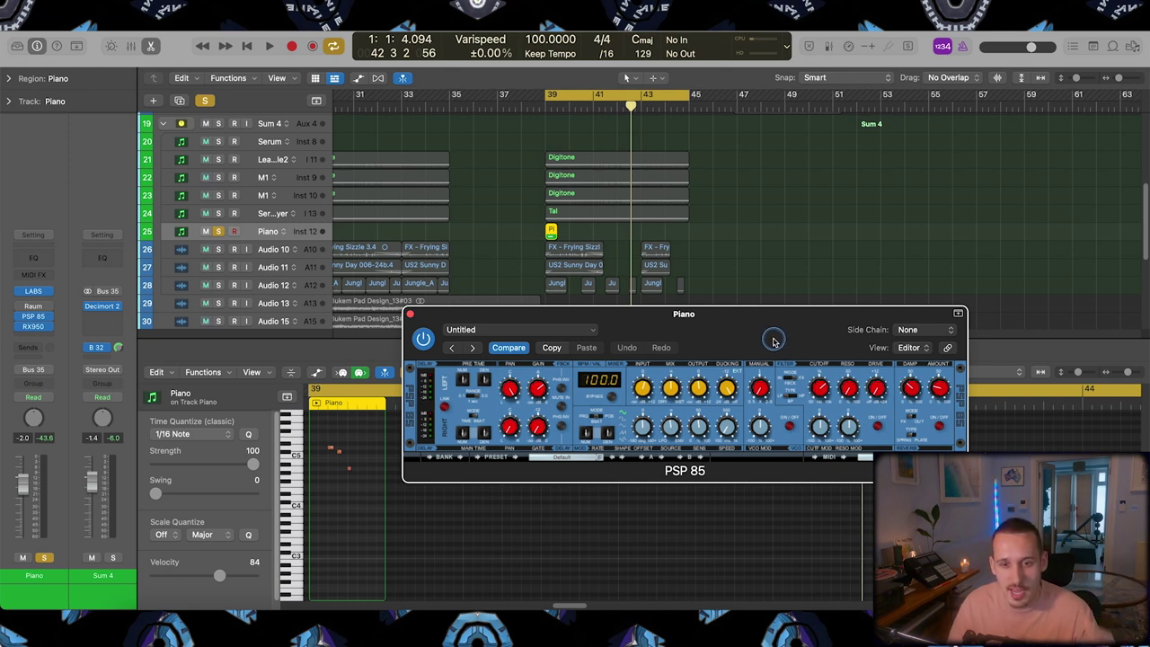
pyautogui.moveTo(775, 339); pyautogui.dragTo(791, 355)
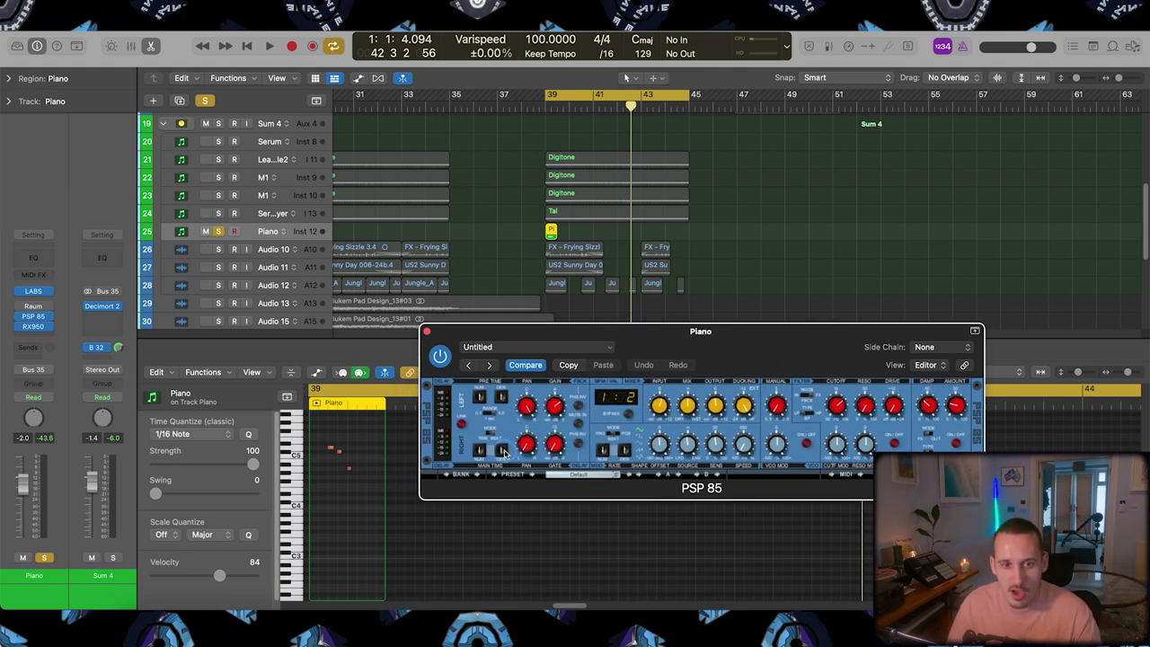
pyautogui.press('space')
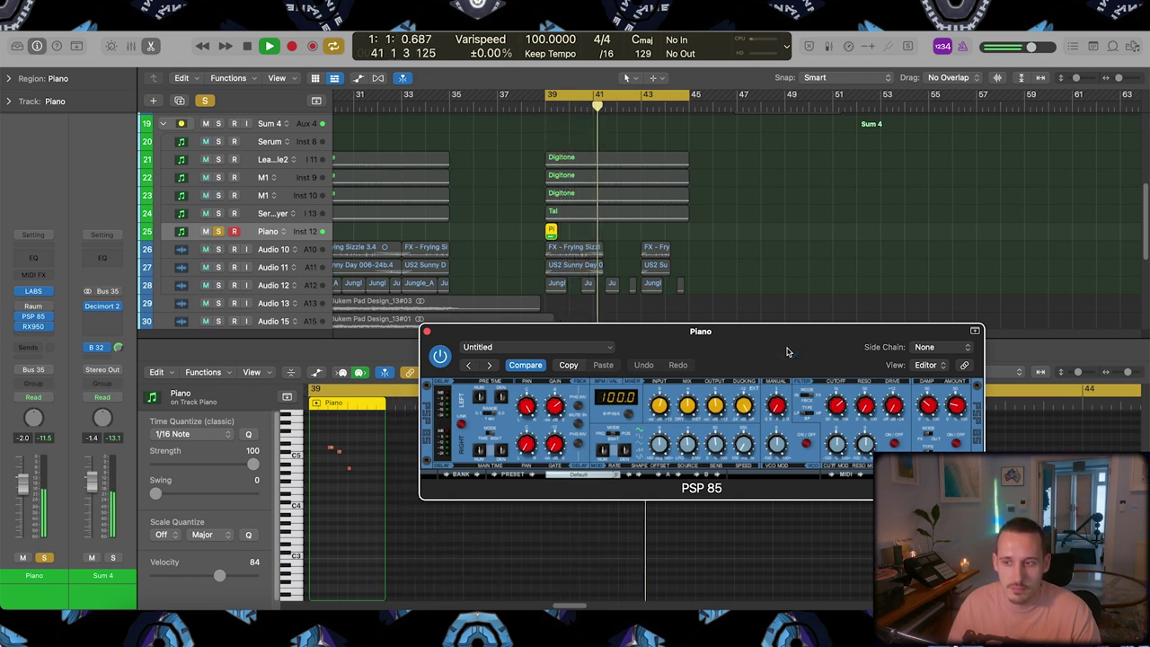
pyautogui.click(787, 350)
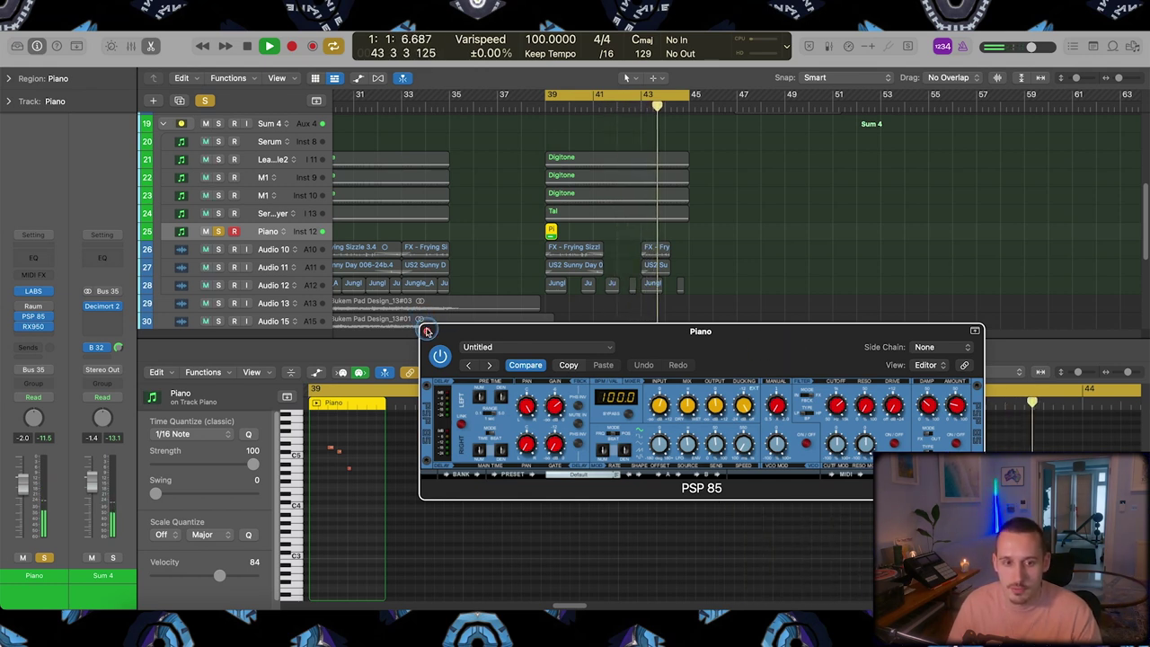
pyautogui.press('space')
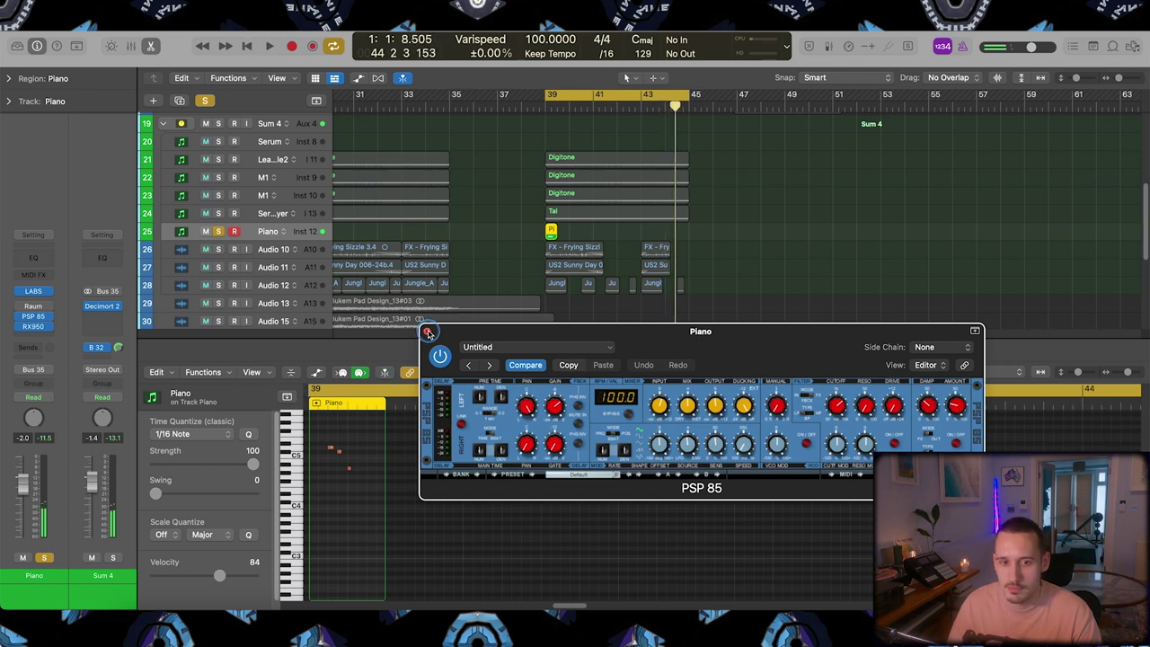
pyautogui.click(428, 331)
# Step: Replace the Piano solo with a solo of tracks 20 to 25, from Serum through Piano, and play the layers together
pyautogui.click(521, 209)
pyautogui.click(206, 104)
pyautogui.click(831, 190)
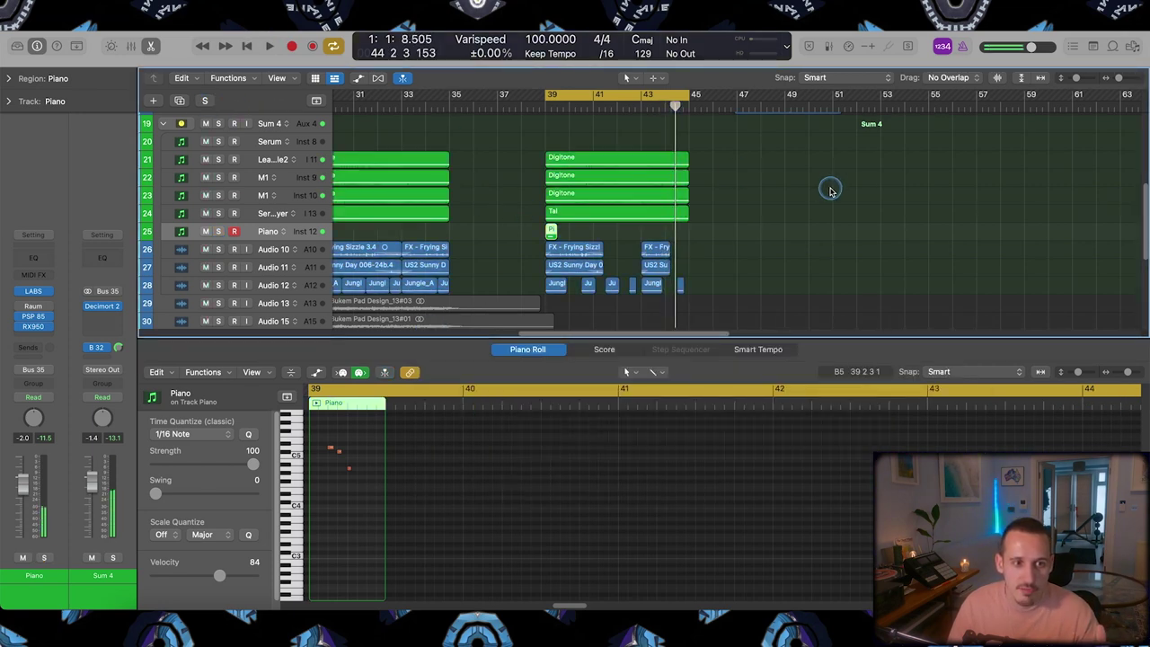
pyautogui.moveTo(220, 232); pyautogui.dragTo(220, 148)
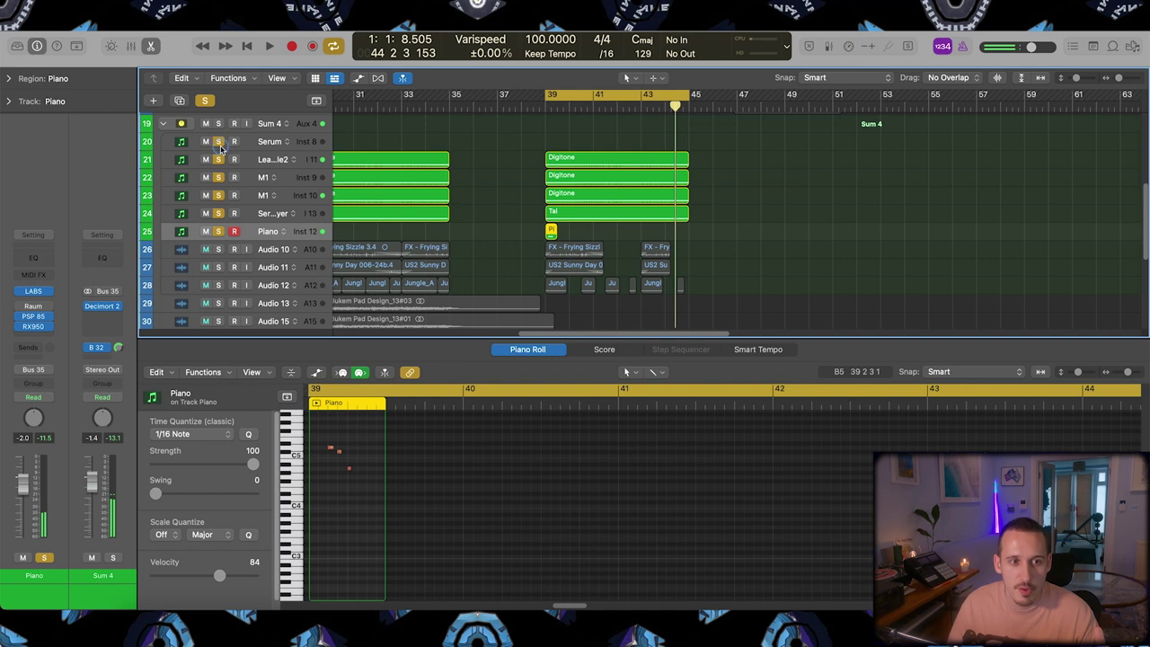
pyautogui.press('space')
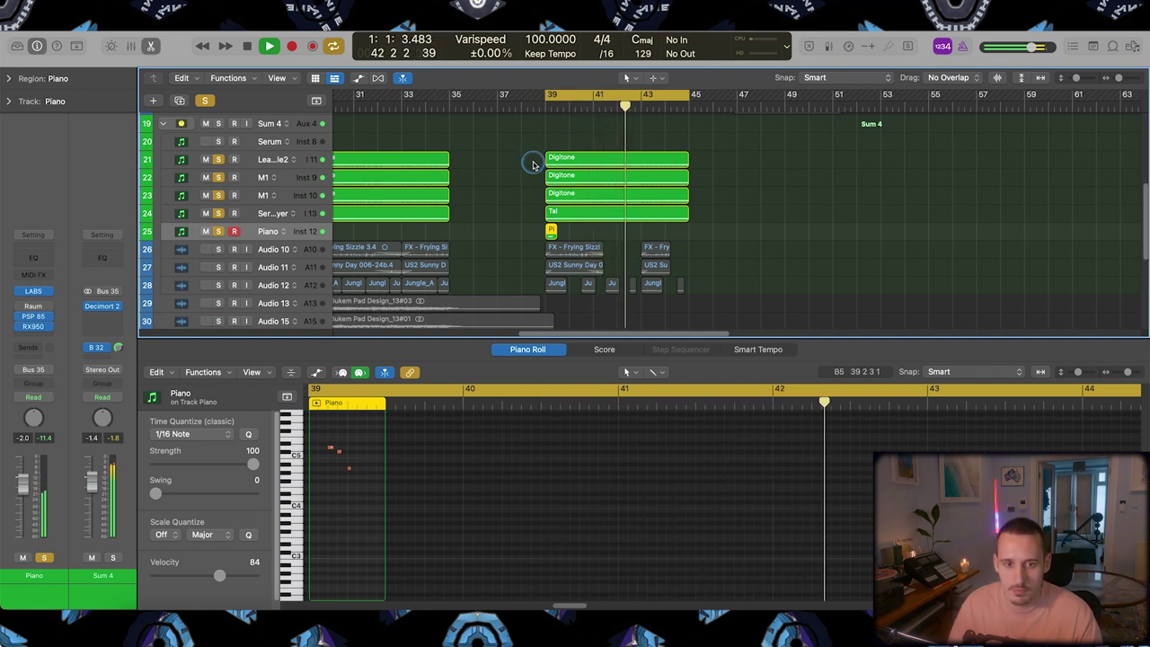
pyautogui.press('space')
# Step: Clear the instrument solos, solo the Audio 10, Audio 11 and Audio 12 texture tracks, and play them with Audio 11 selected
pyautogui.click(206, 101)
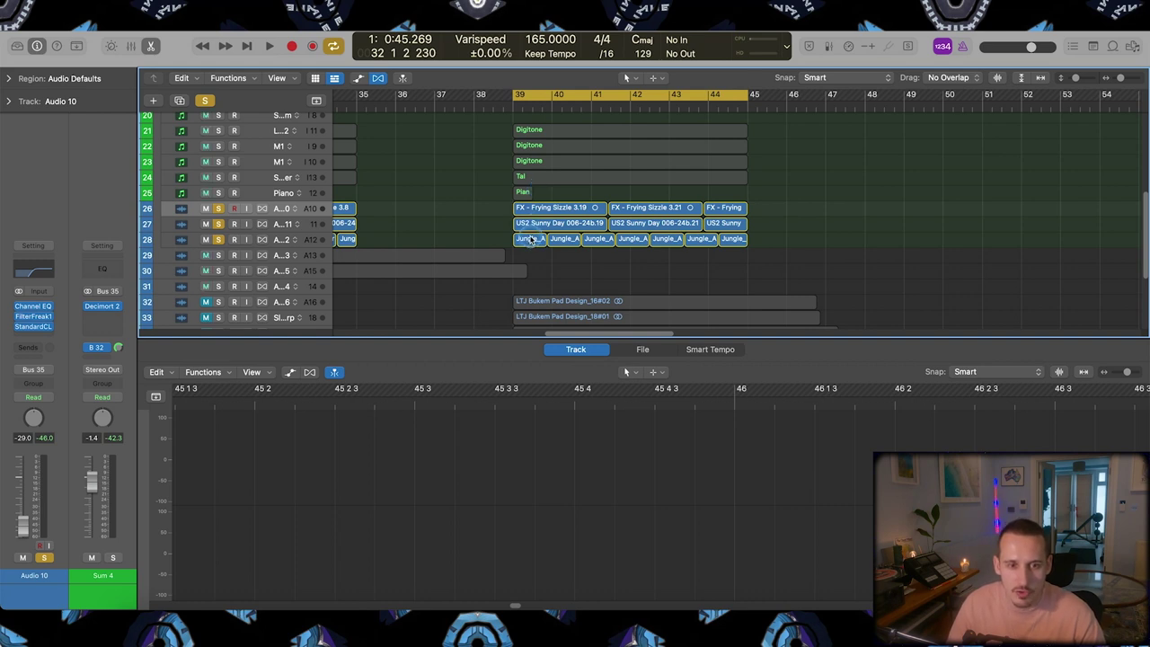
pyautogui.click(282, 226)
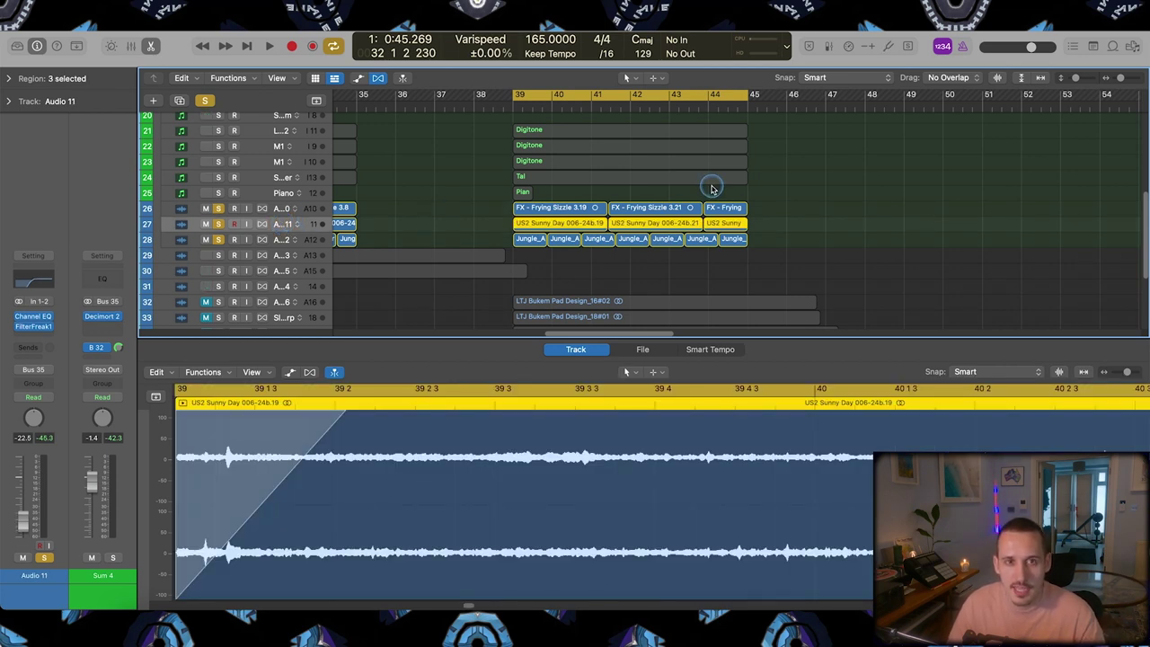
pyautogui.press('space')
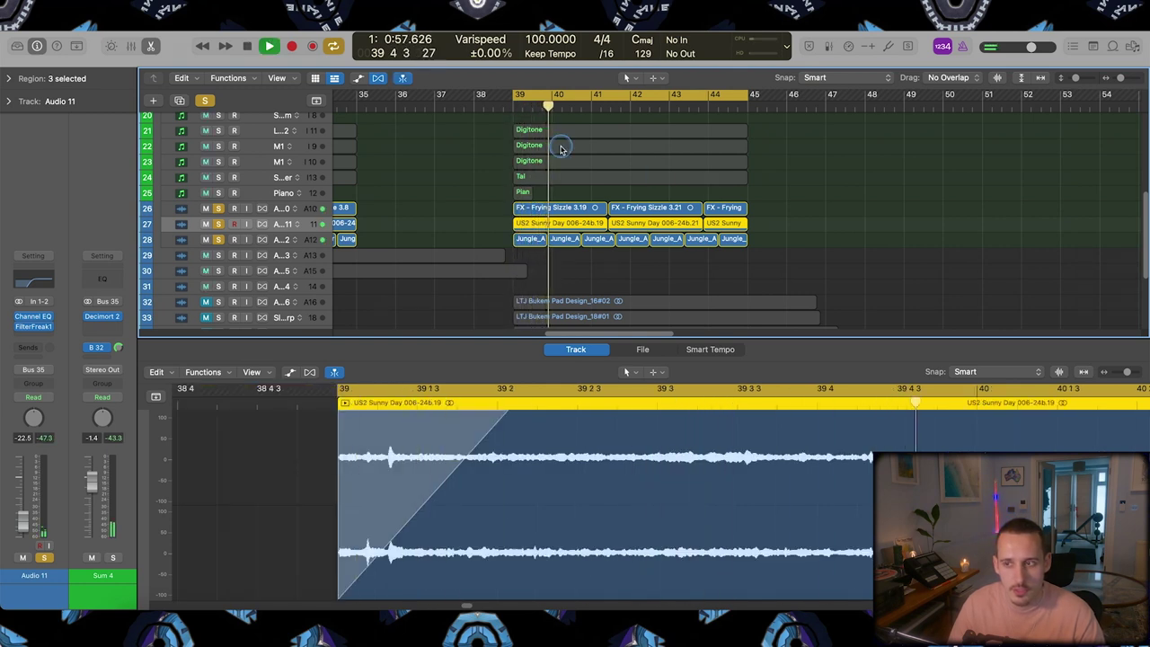
pyautogui.press('space')
# Step: Solo the Sum 4 instrument layers along with the audio textures, and play them while examining Decimort 2 on the Sum 4 channel
pyautogui.scroll(1, 240, 200)
pyautogui.moveTo(218, 216); pyautogui.dragTo(216, 138)
pyautogui.click(272, 120)
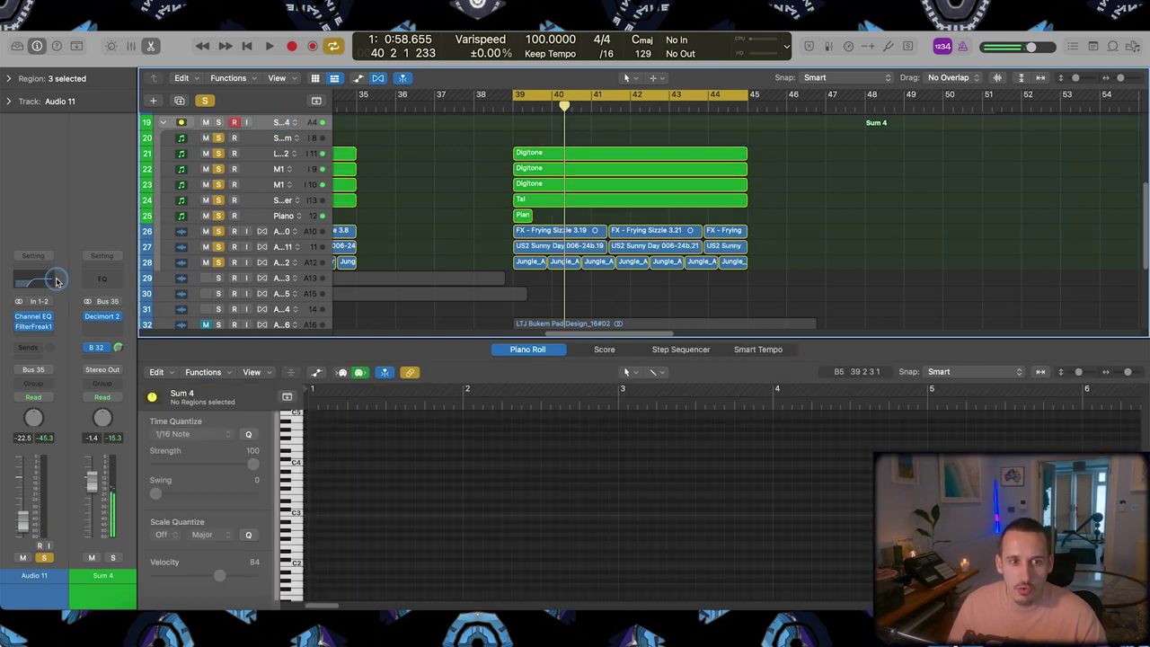
pyautogui.scroll(3, 296, 145)
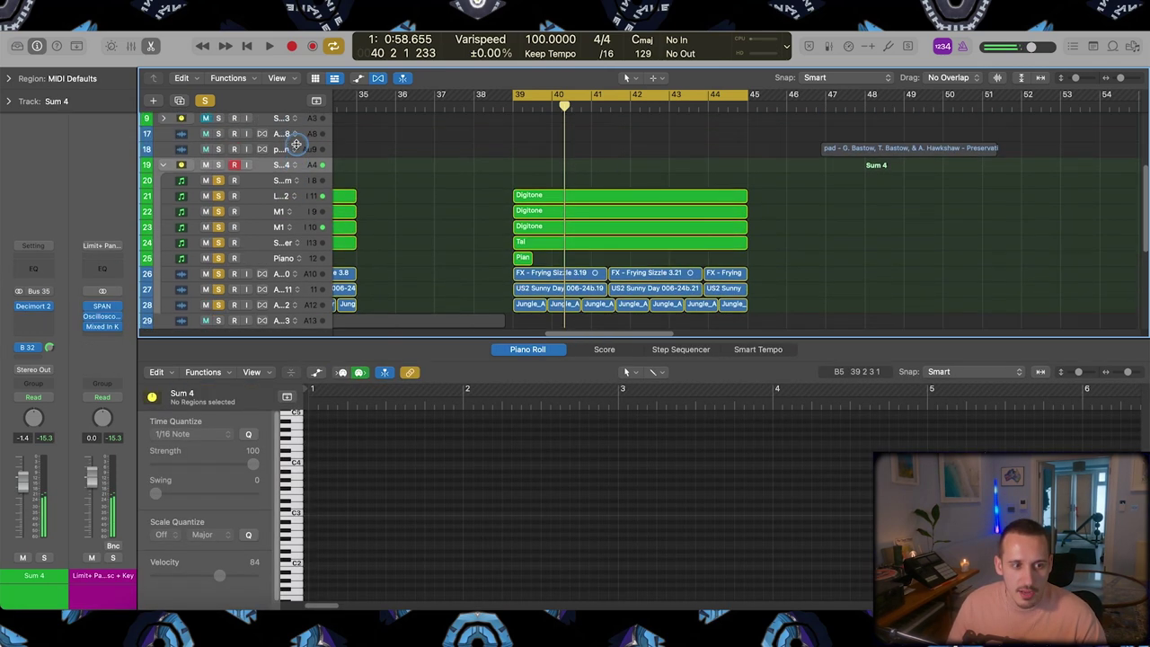
pyautogui.click(33, 308)
pyautogui.moveTo(730, 232); pyautogui.dragTo(755, 365)
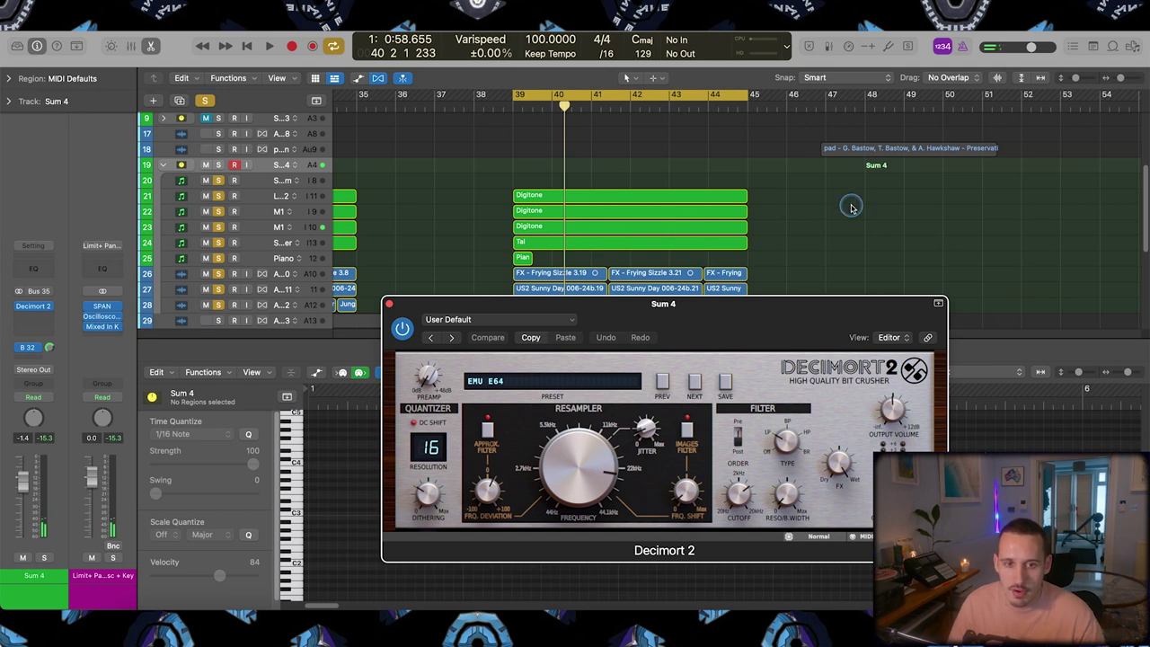
pyautogui.press('space')
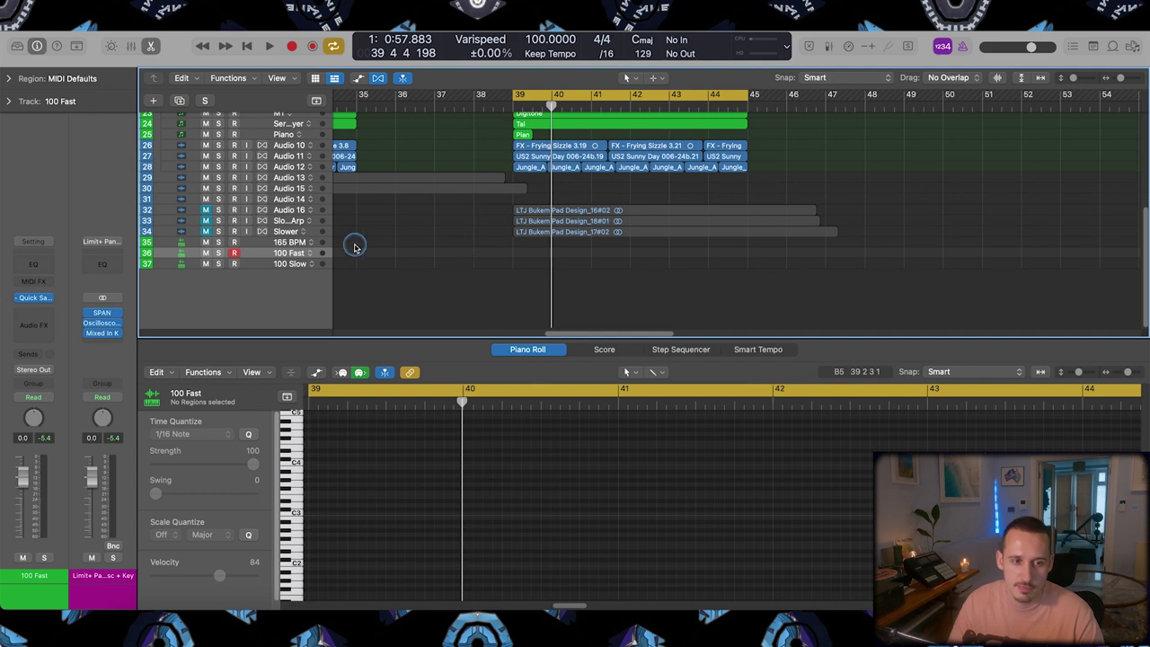
# Step: Audition the LTJ Bukem Pad Design_16#02.wav sample in Quick Sampler on the 100 Fast track with Musical Typing
pyautogui.press('2')
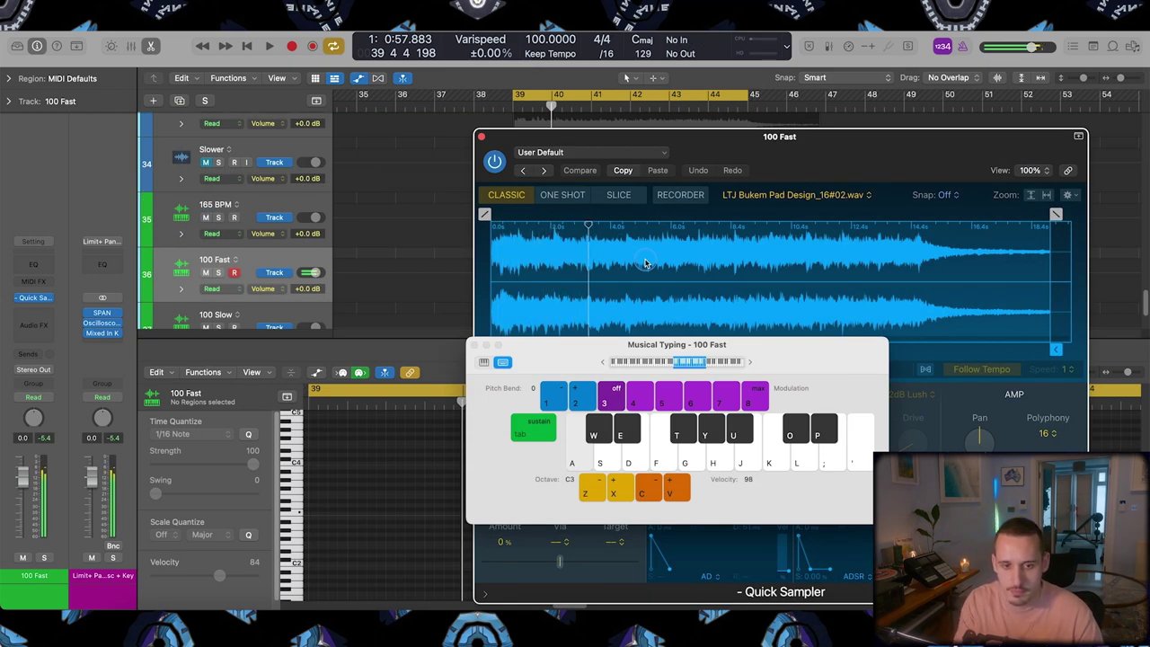
pyautogui.press('a')
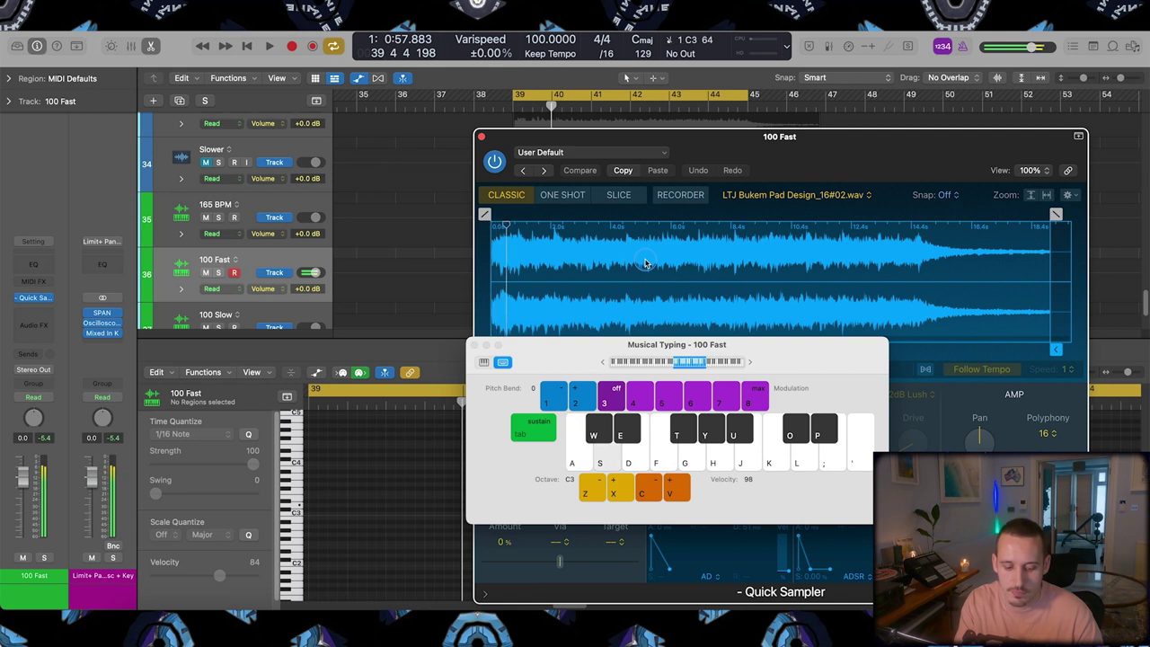
pyautogui.press('d')
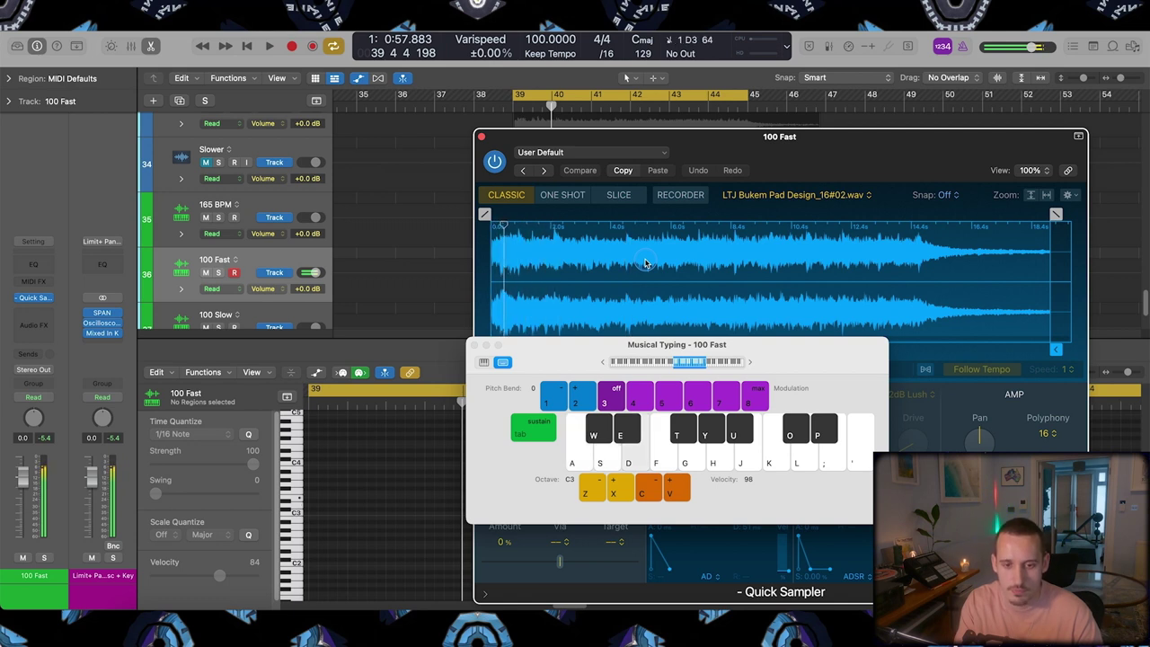
pyautogui.press('d')
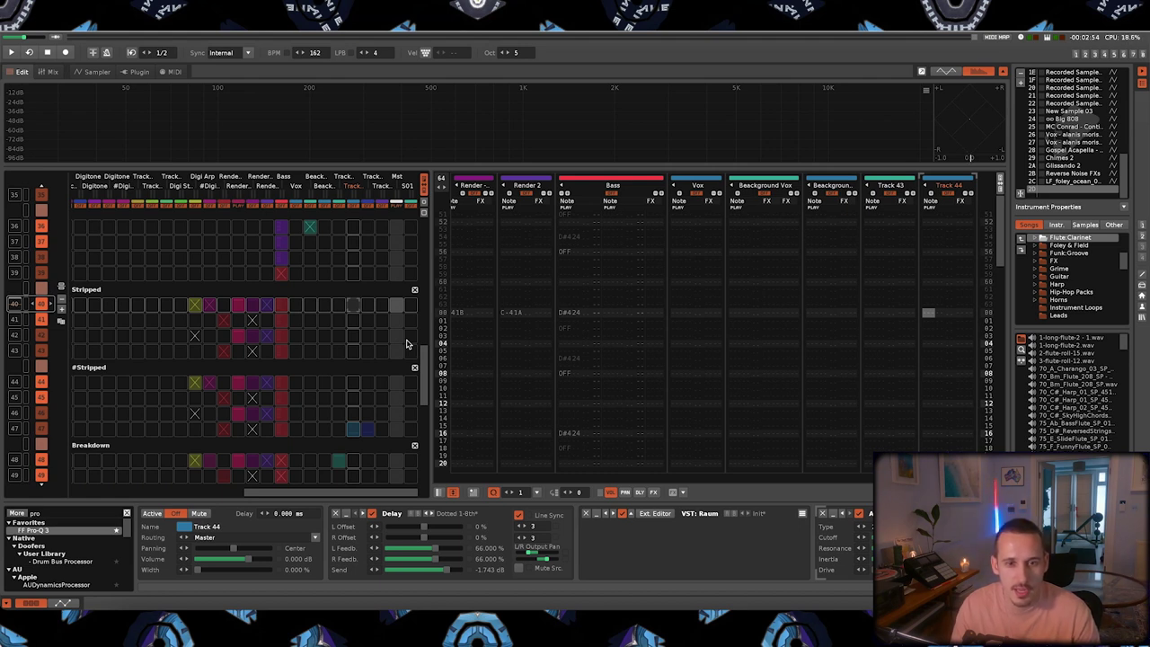
# Step: Switch to Renoise and play the soloed Render - 5th track from pattern 40 of the Stripped section
pyautogui.click(237, 305)
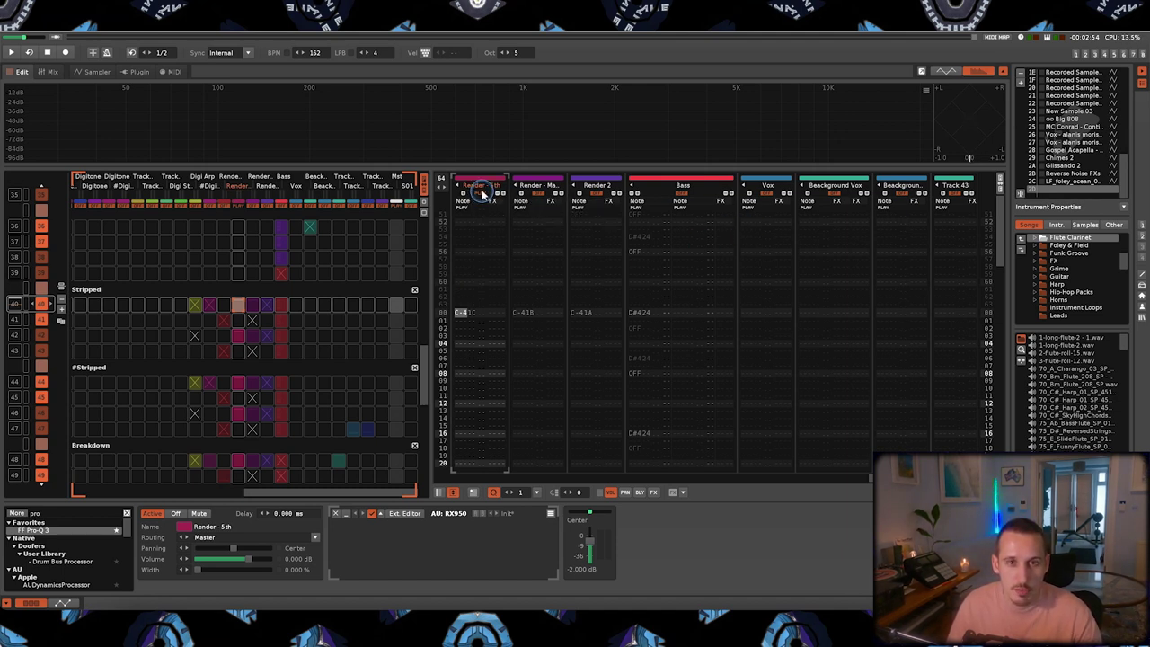
pyautogui.press('space')
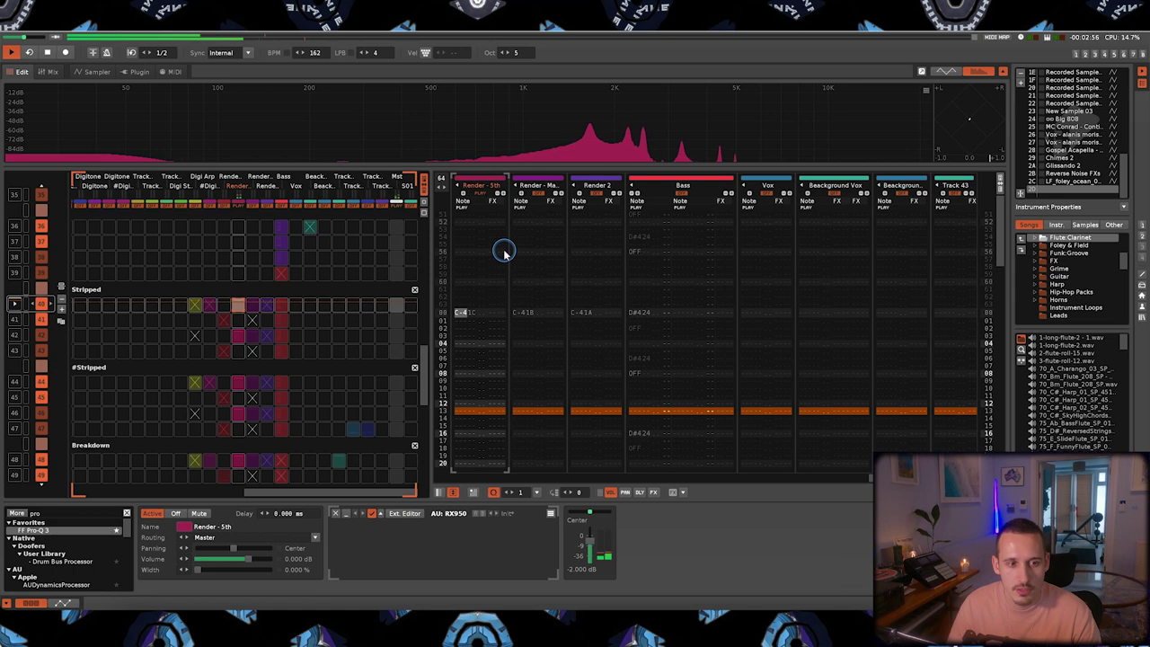
pyautogui.click(482, 196)
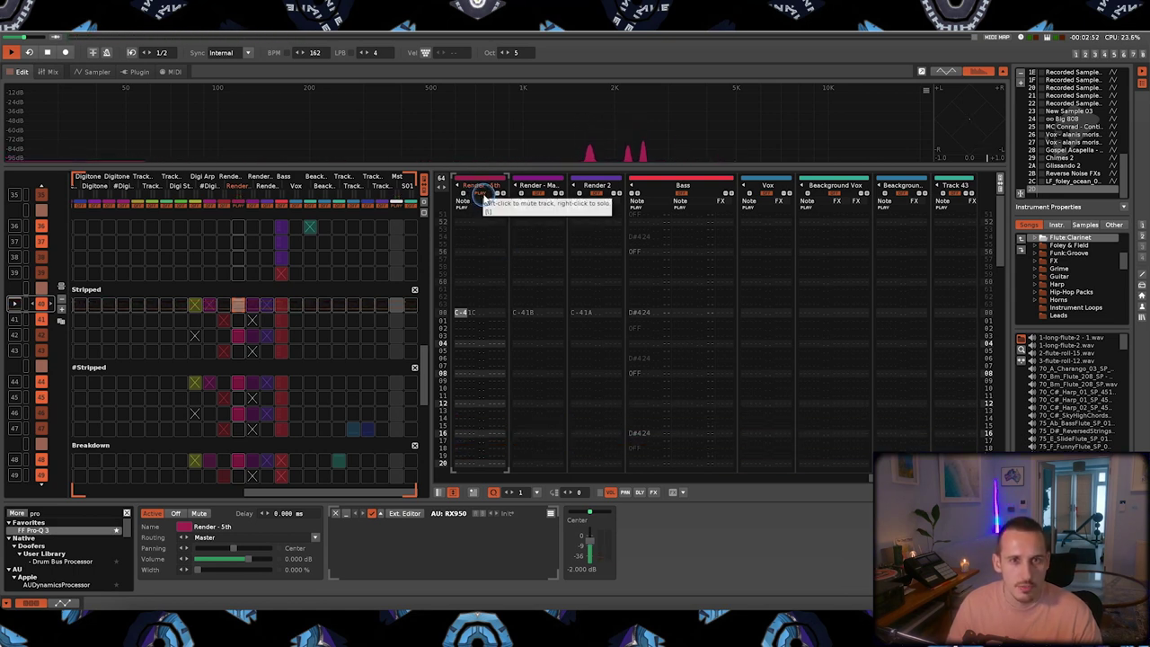
pyautogui.click(483, 196)
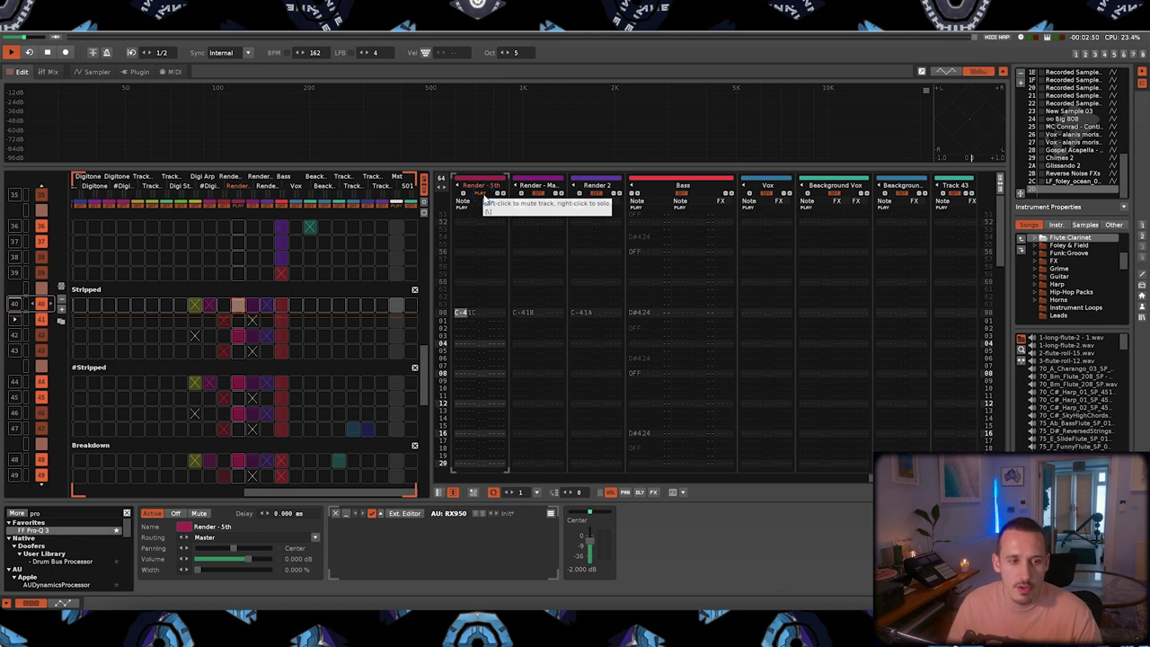
pyautogui.press('space')
# Step: Select Track 43's block in pattern 24 and play that track on its own
pyautogui.scroll(4, 333, 270)
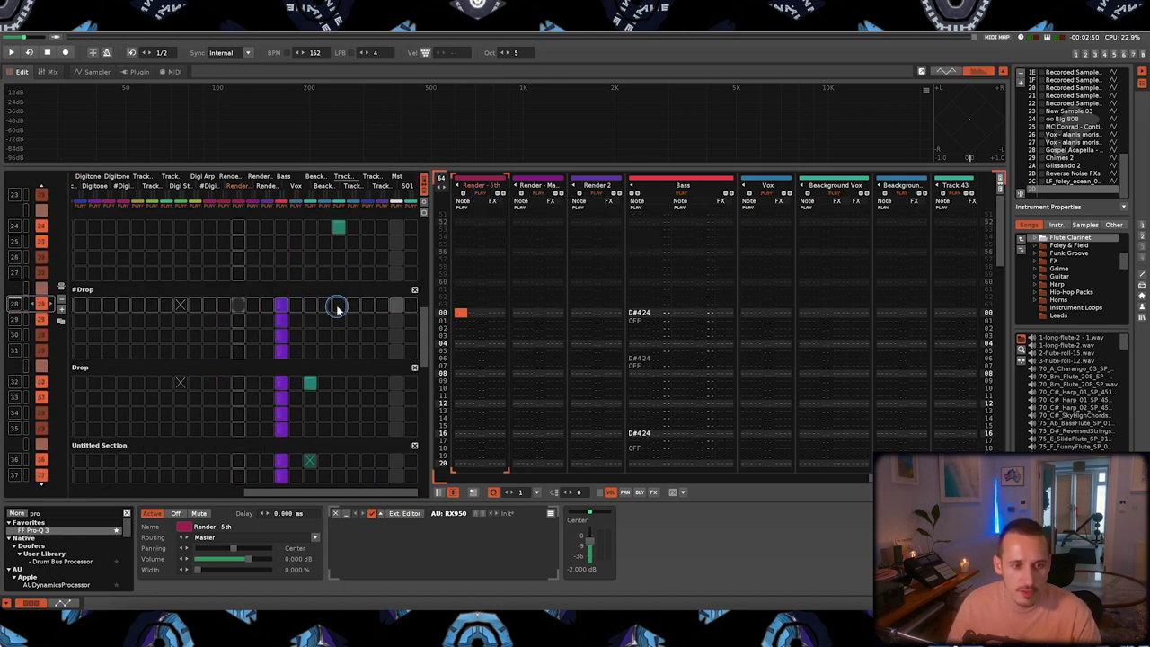
pyautogui.scroll(1, 334, 306)
pyautogui.click(337, 288)
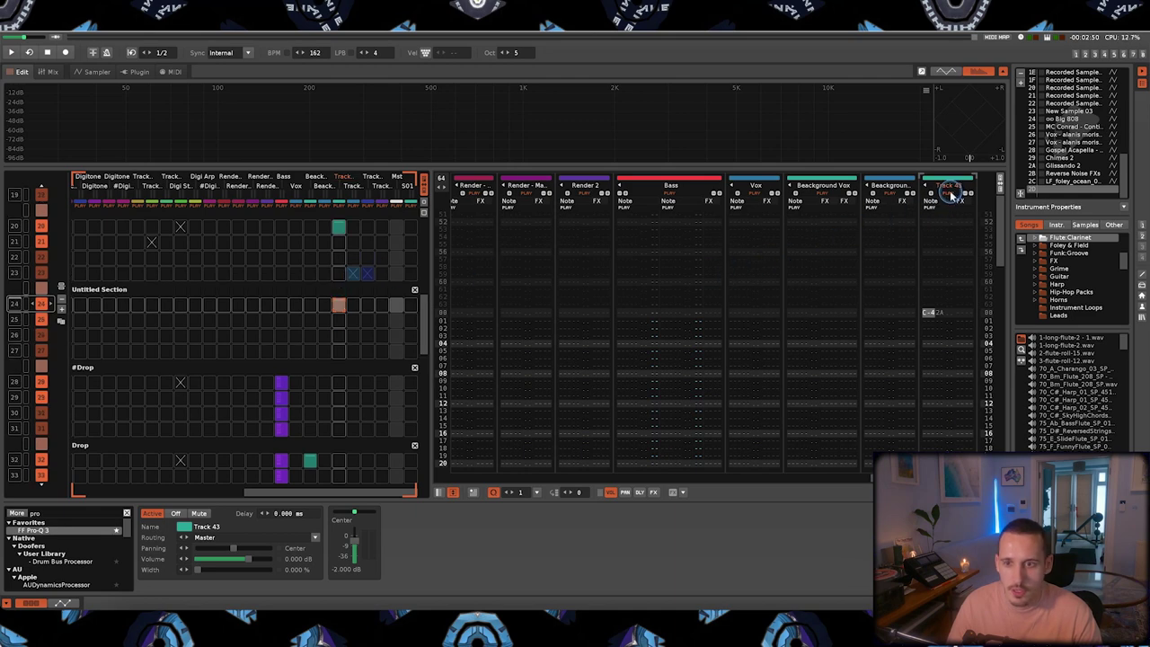
pyautogui.press('space')
pyautogui.press('space')
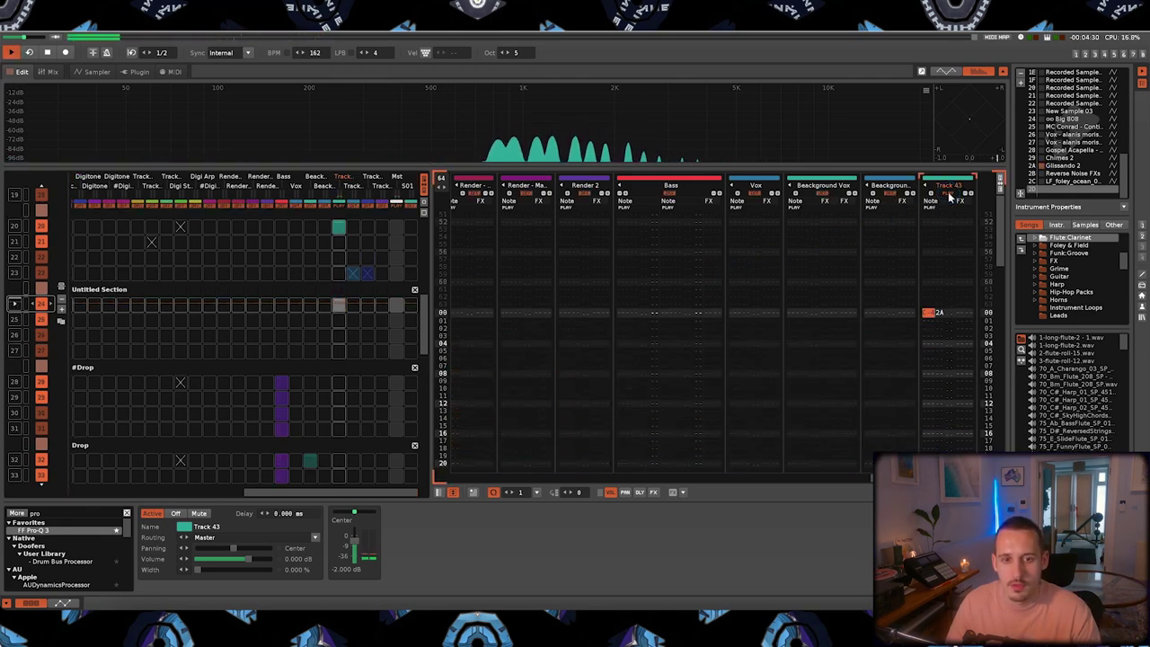